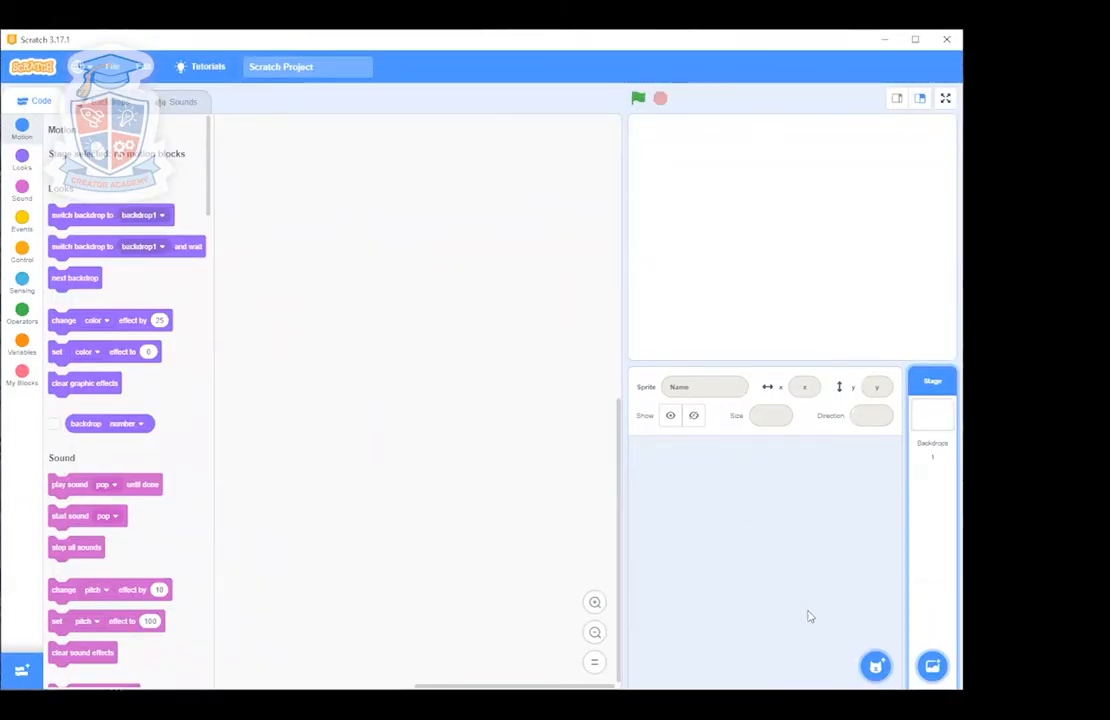
- Add the Robot sprite from the sprite library to the project
{"action": "left_click", "coordinate": [875, 666]}
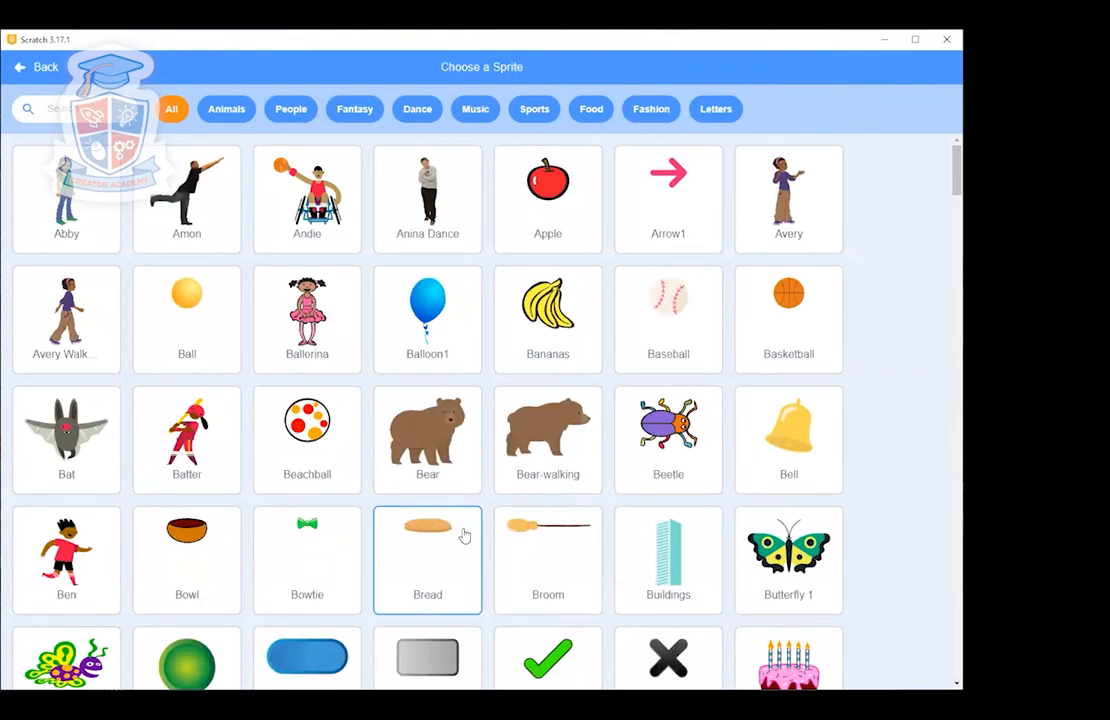
{"action": "scroll", "coordinate": [462, 540], "scroll_direction": "down", "scroll_amount": 5}
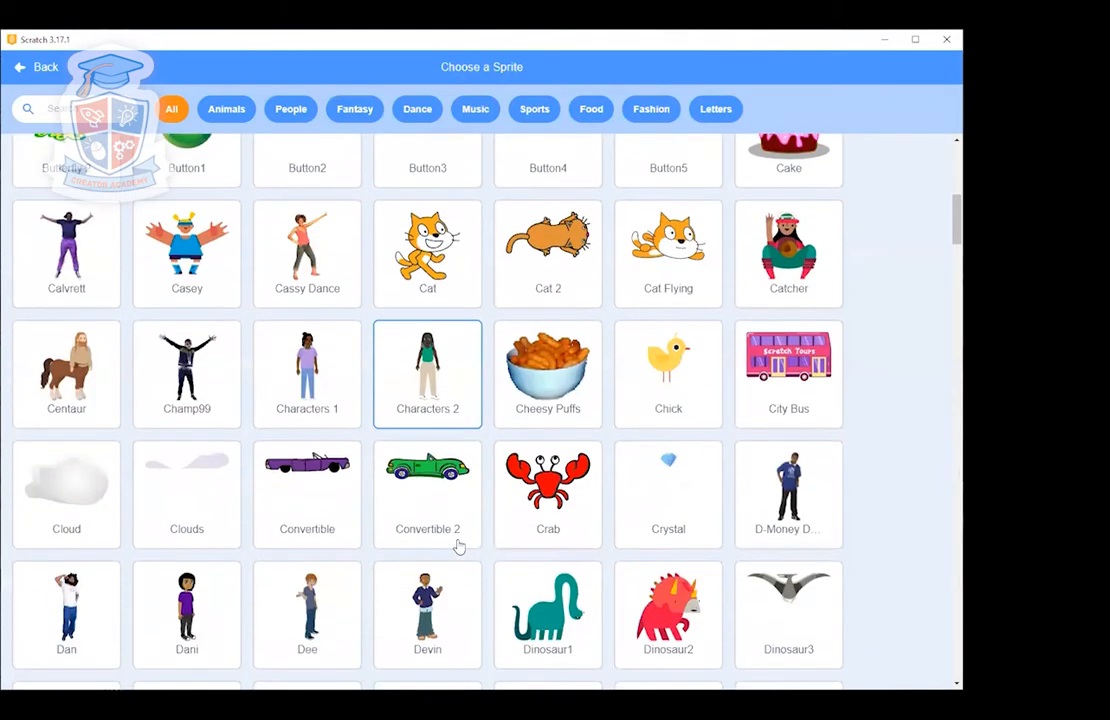
{"action": "scroll", "coordinate": [458, 545], "scroll_direction": "down", "scroll_amount": 7}
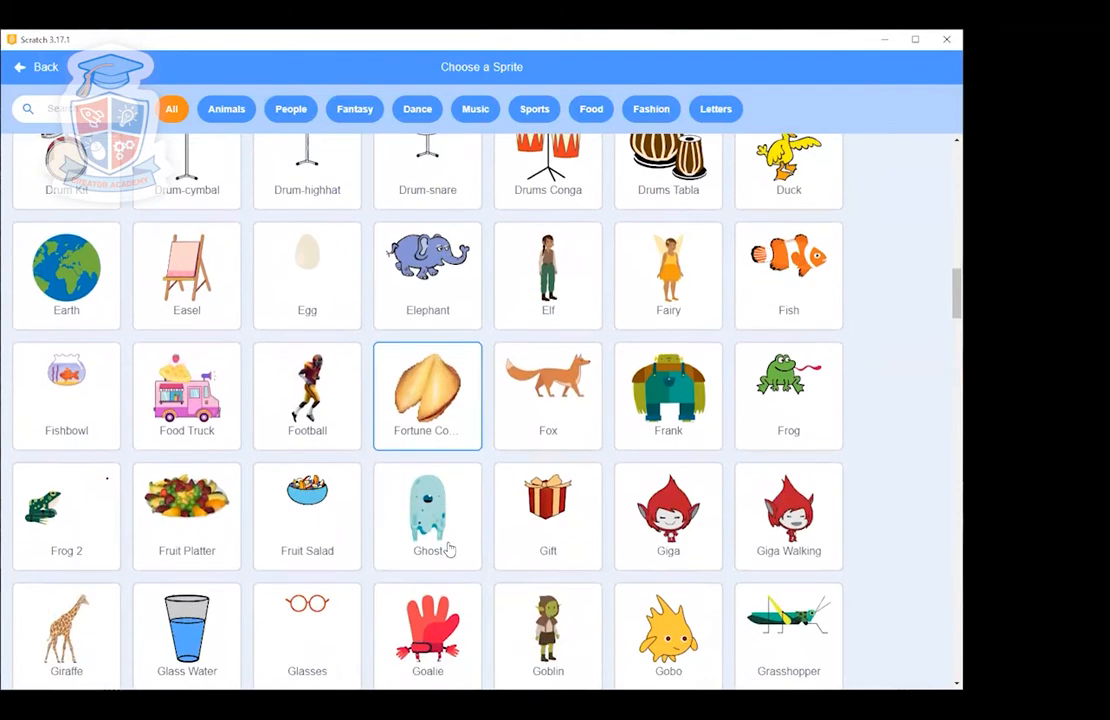
{"action": "scroll", "coordinate": [449, 549], "scroll_direction": "down", "scroll_amount": 6}
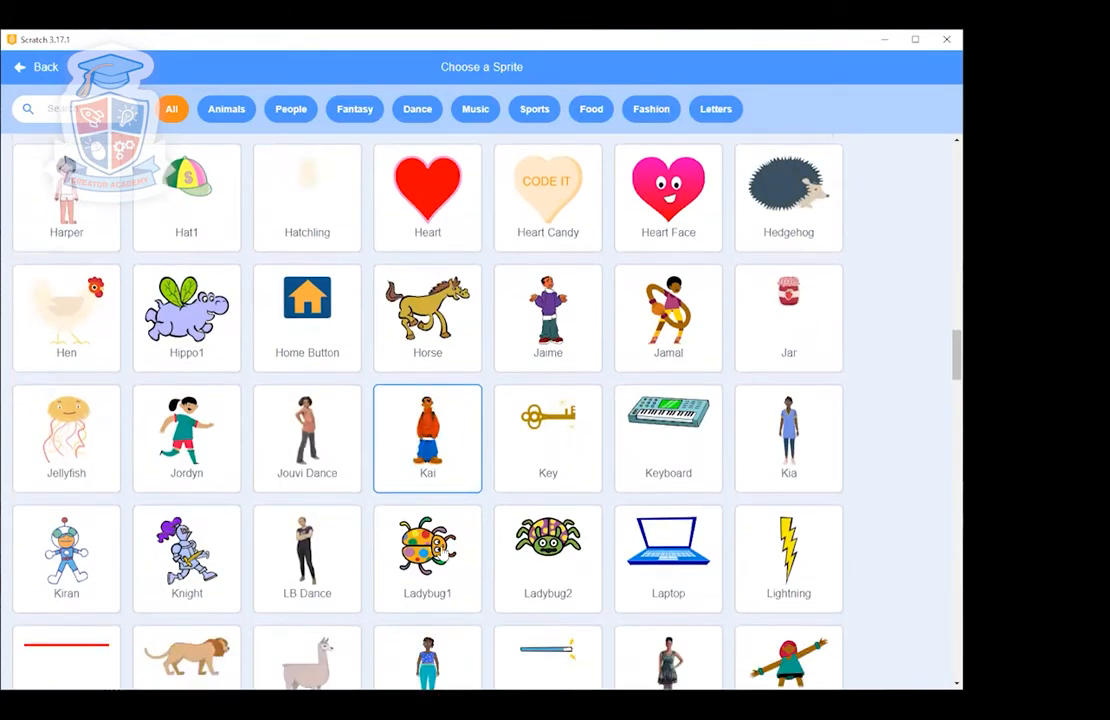
{"action": "scroll", "coordinate": [440, 548], "scroll_direction": "down", "scroll_amount": 5}
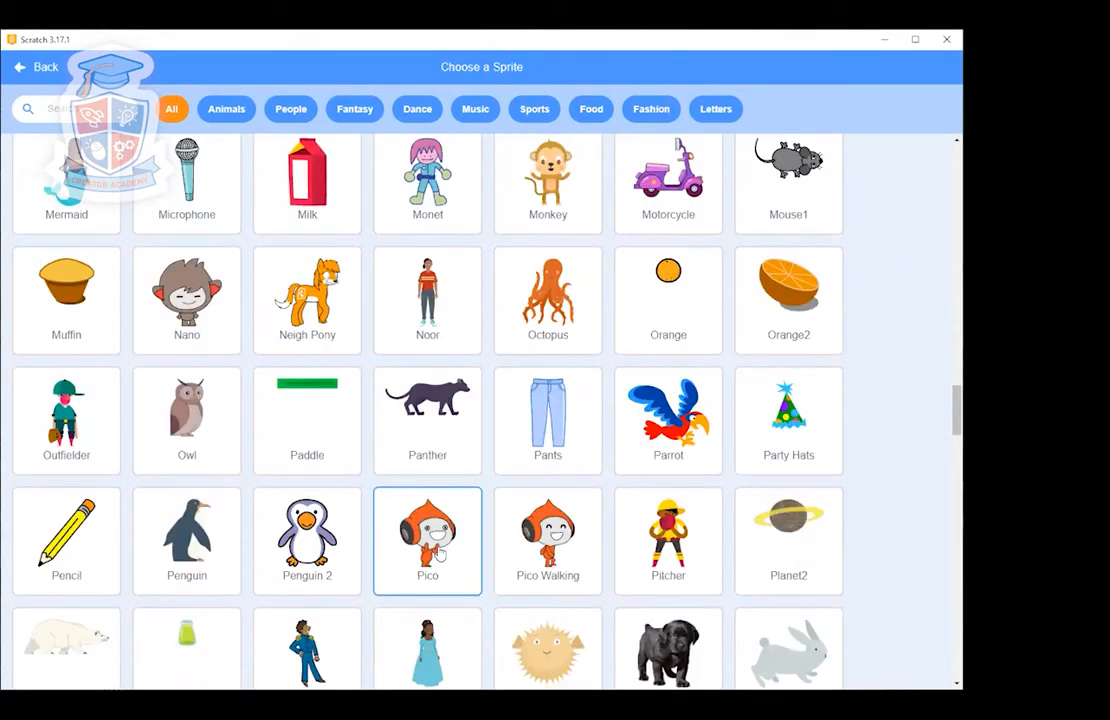
{"action": "scroll", "coordinate": [437, 553], "scroll_direction": "down", "scroll_amount": 2}
{"action": "scroll", "coordinate": [437, 553], "scroll_direction": "down", "scroll_amount": 2}
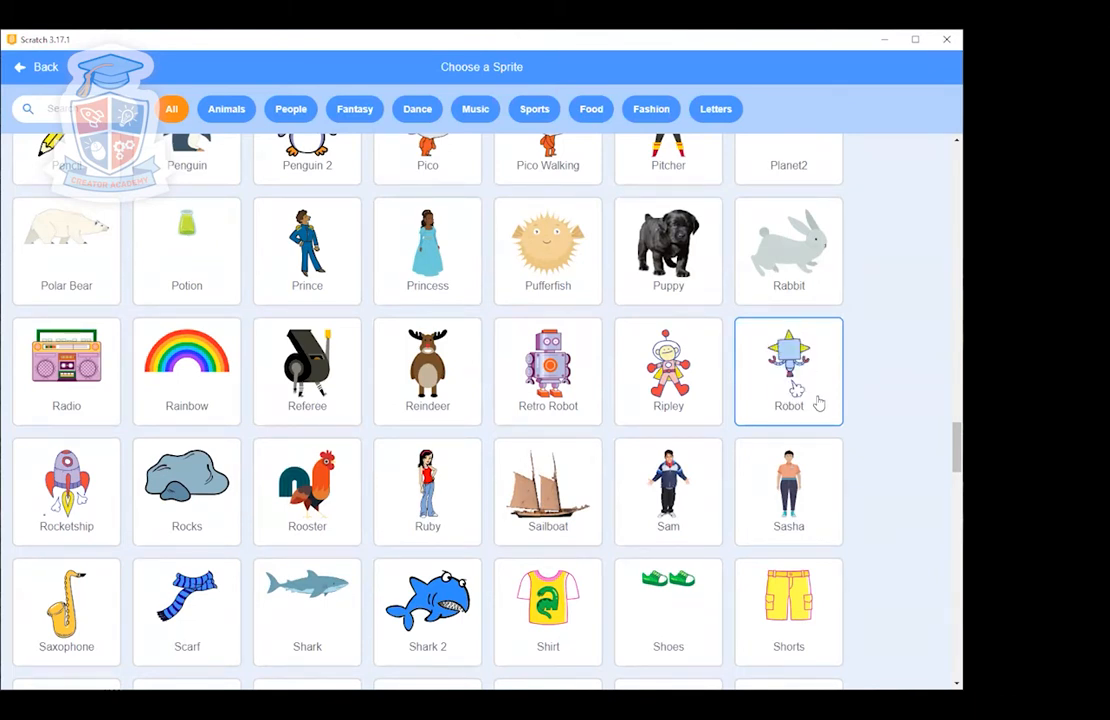
{"action": "left_click", "coordinate": [816, 403]}
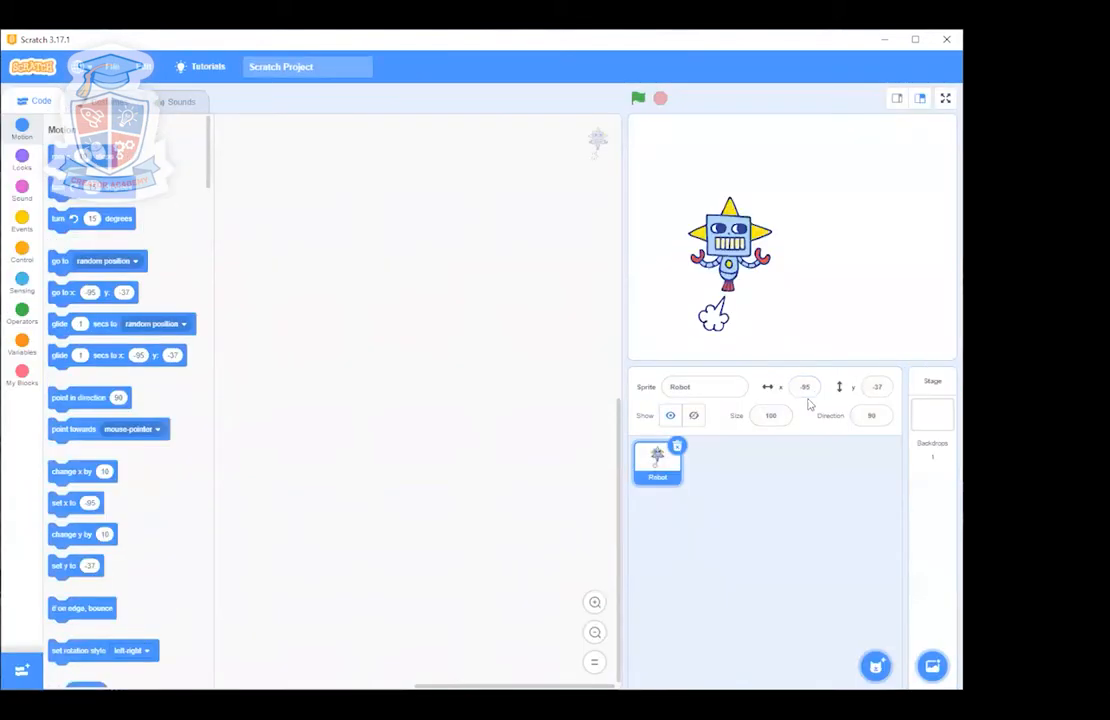
- Set the Robot's size to 50 and move it near the middle of the stage, at about x -15, y -20
{"action": "left_click_drag", "start_coordinate": [729, 258], "coordinate": [813, 266]}
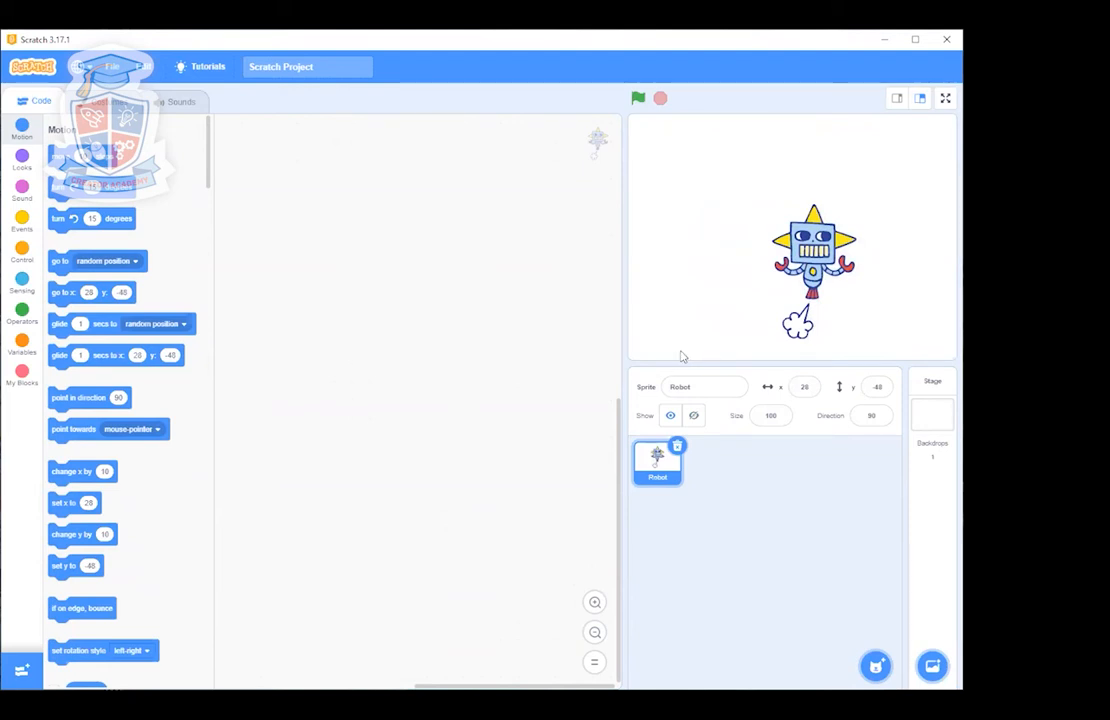
{"action": "left_click", "coordinate": [770, 415]}
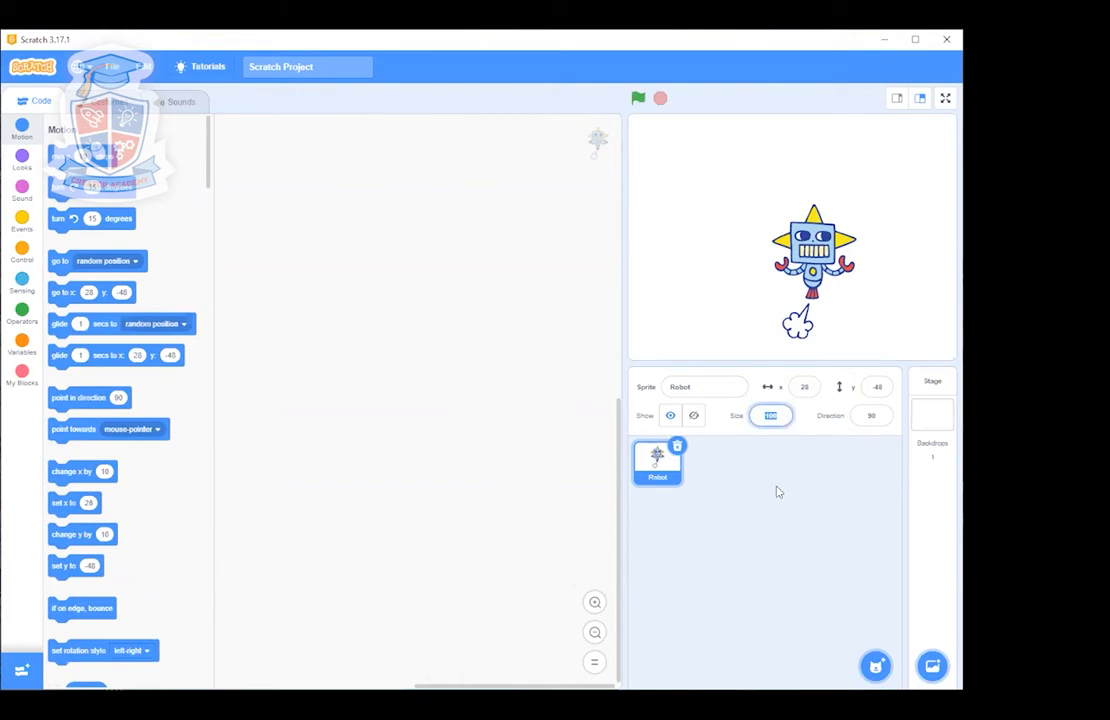
{"action": "key", "text": "Return"}
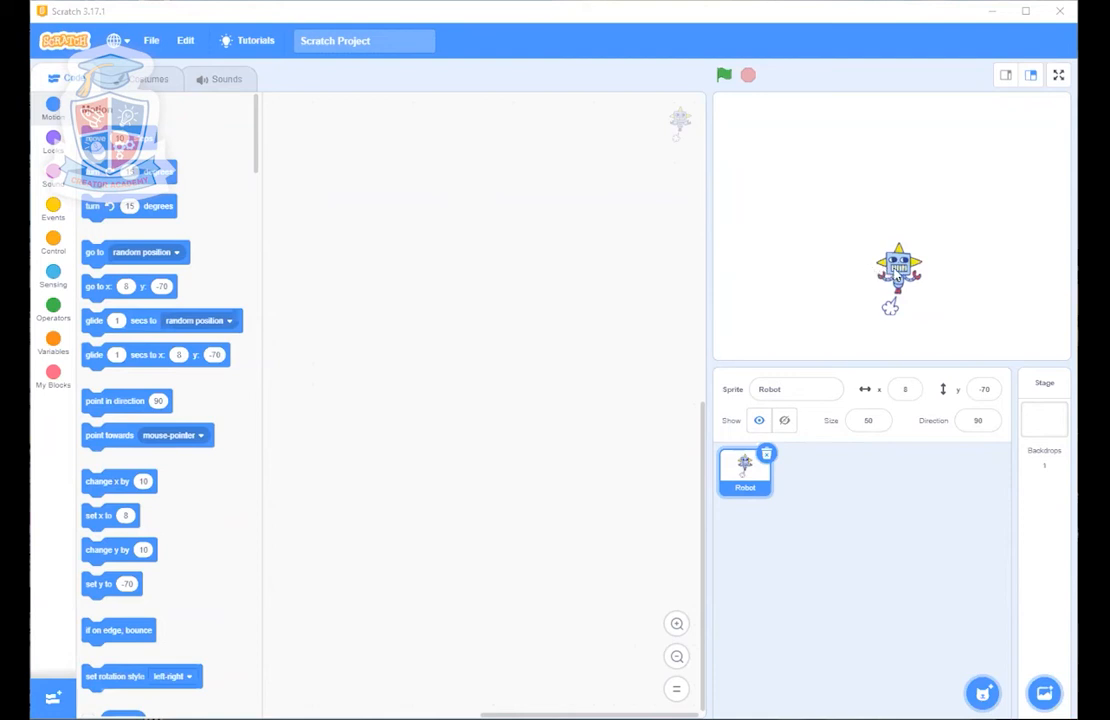
{"action": "left_click_drag", "start_coordinate": [895, 270], "coordinate": [885, 249]}
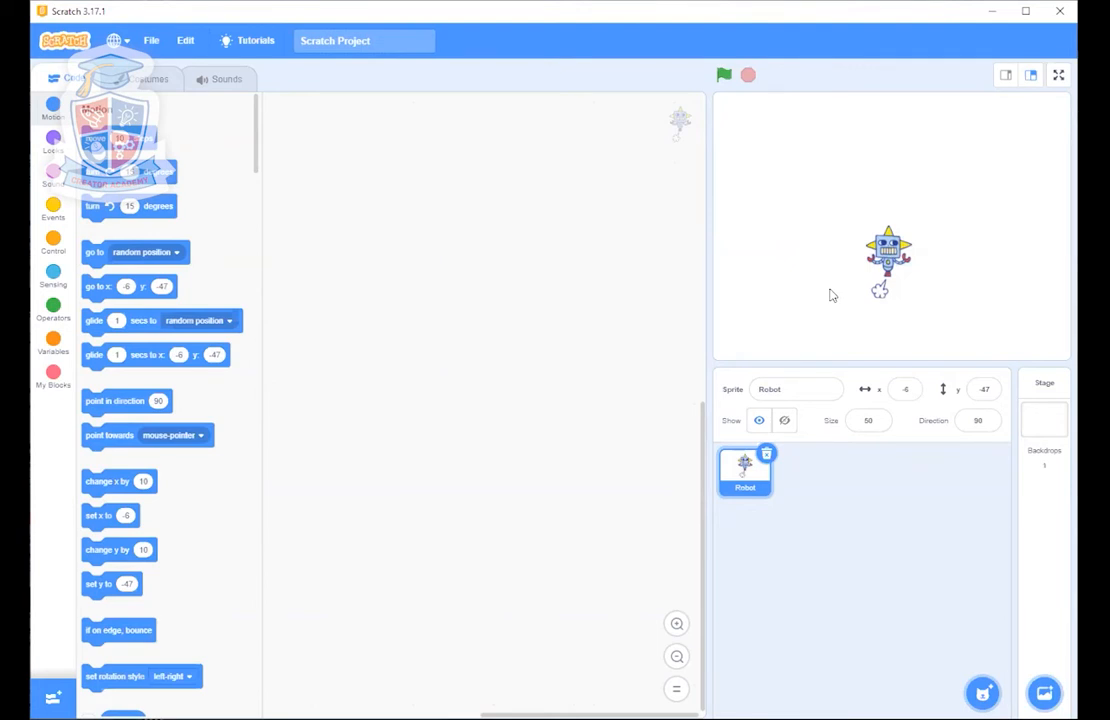
{"action": "mouse_move", "coordinate": [897, 266]}
{"action": "left_mouse_down"}
{"action": "mouse_move", "coordinate": [879, 222]}
{"action": "mouse_move", "coordinate": [890, 246]}
{"action": "left_mouse_up"}
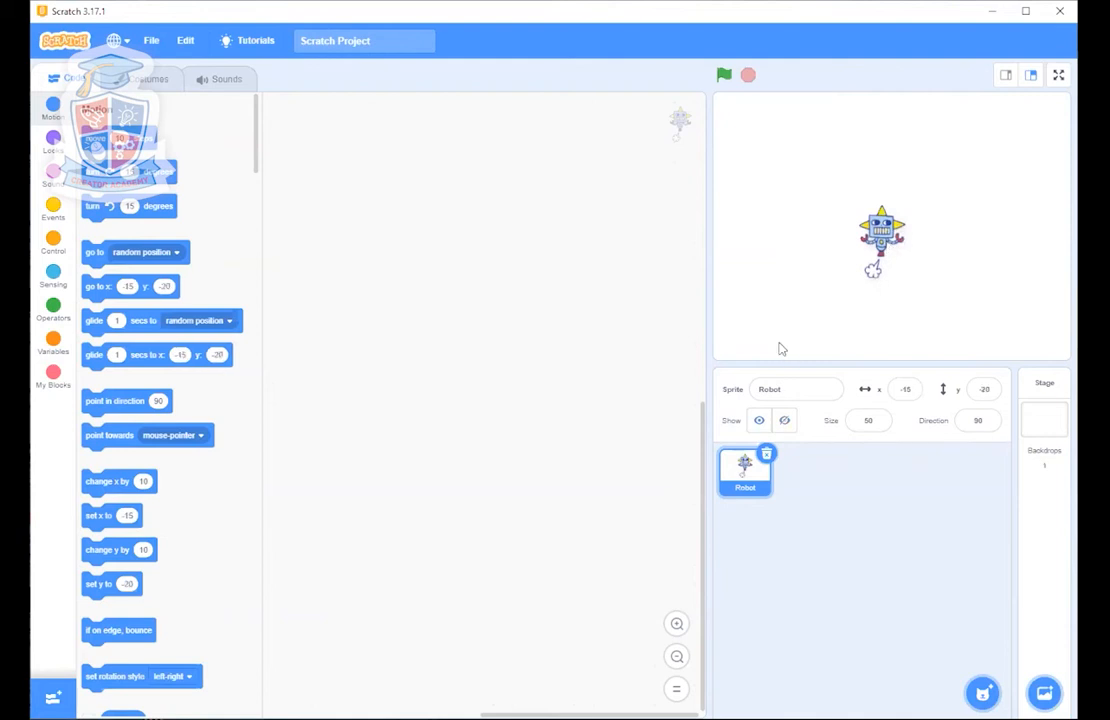
- Start a Robot script with a "when green flag clicked" block and enlarge the view of the code area
{"action": "left_click", "coordinate": [53, 209]}
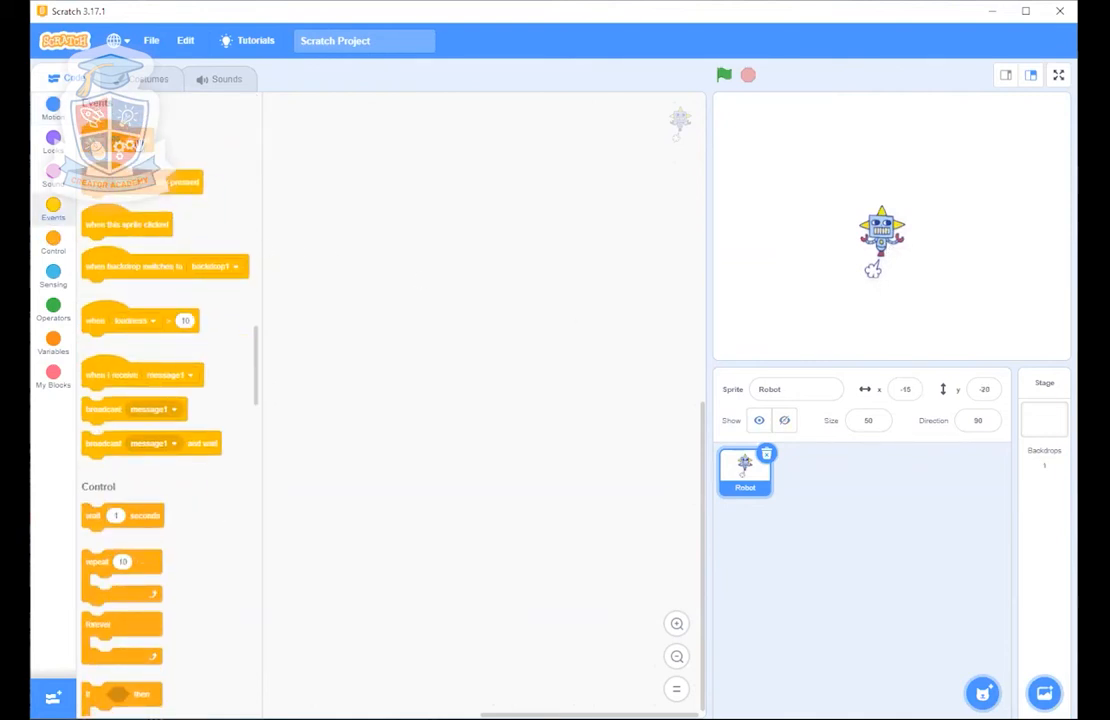
{"action": "left_click_drag", "start_coordinate": [130, 135], "coordinate": [426, 206]}
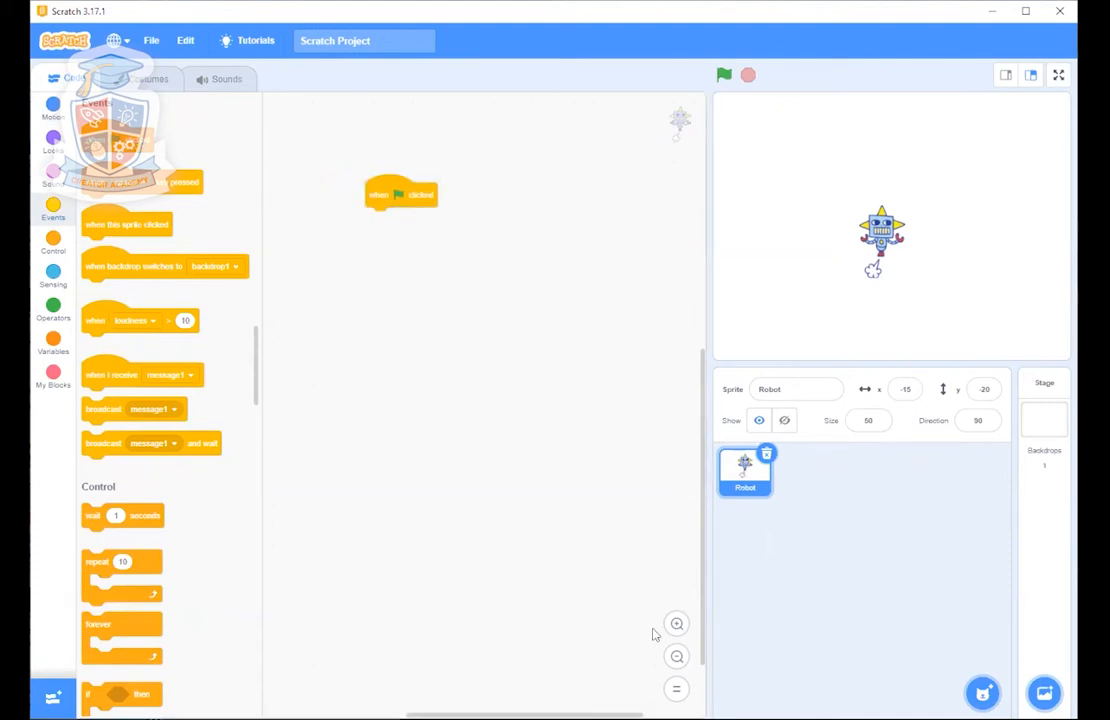
{"action": "left_click", "coordinate": [677, 624]}
{"action": "left_click_drag", "start_coordinate": [486, 121], "coordinate": [418, 200]}
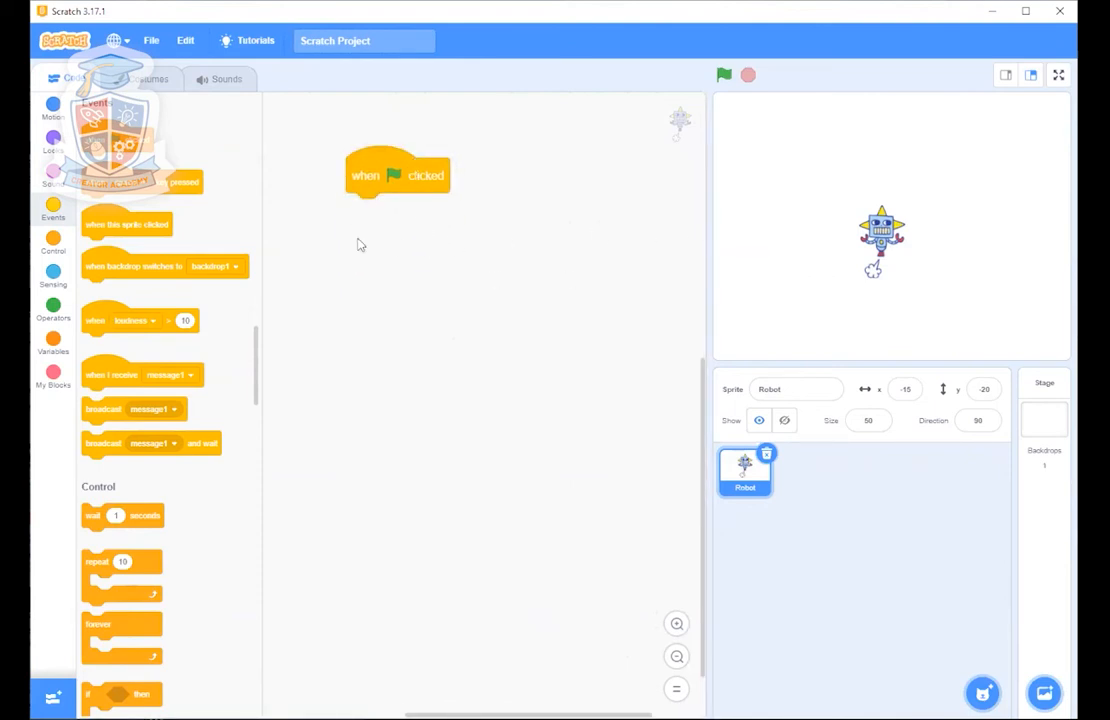
- Under the green-flag block, add "switch costume to robot-a" followed by a "show" block
{"action": "left_click", "coordinate": [50, 140]}
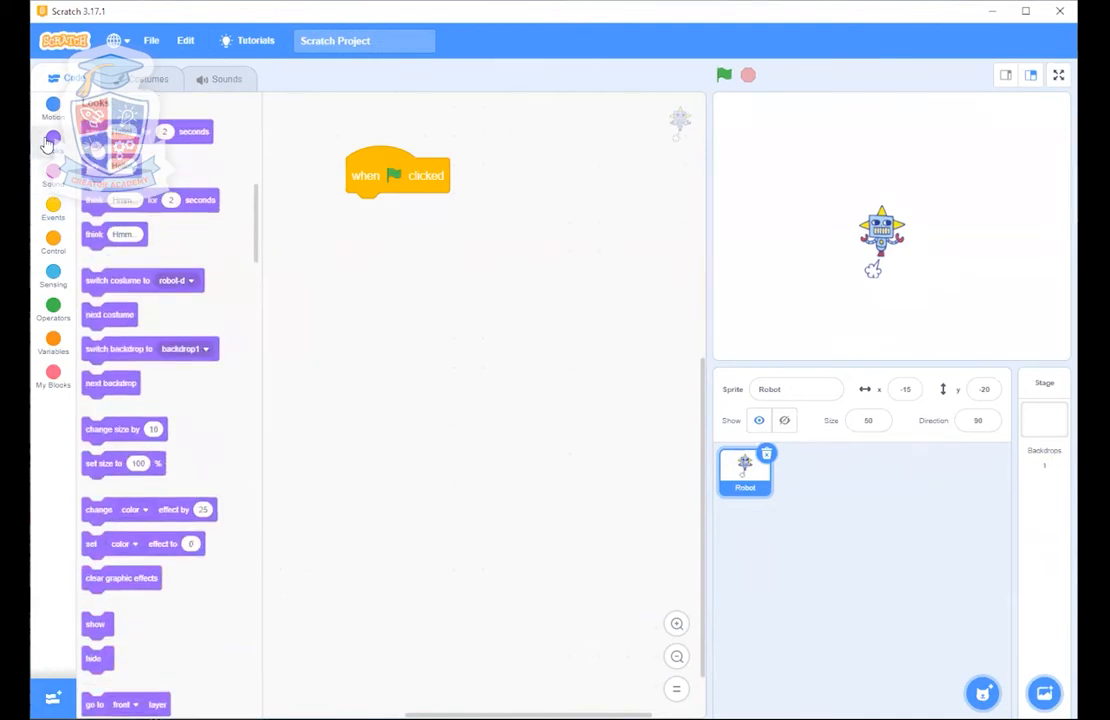
{"action": "left_click_drag", "start_coordinate": [116, 627], "coordinate": [387, 213]}
{"action": "left_click", "coordinate": [186, 282]}
{"action": "left_click", "coordinate": [176, 316]}
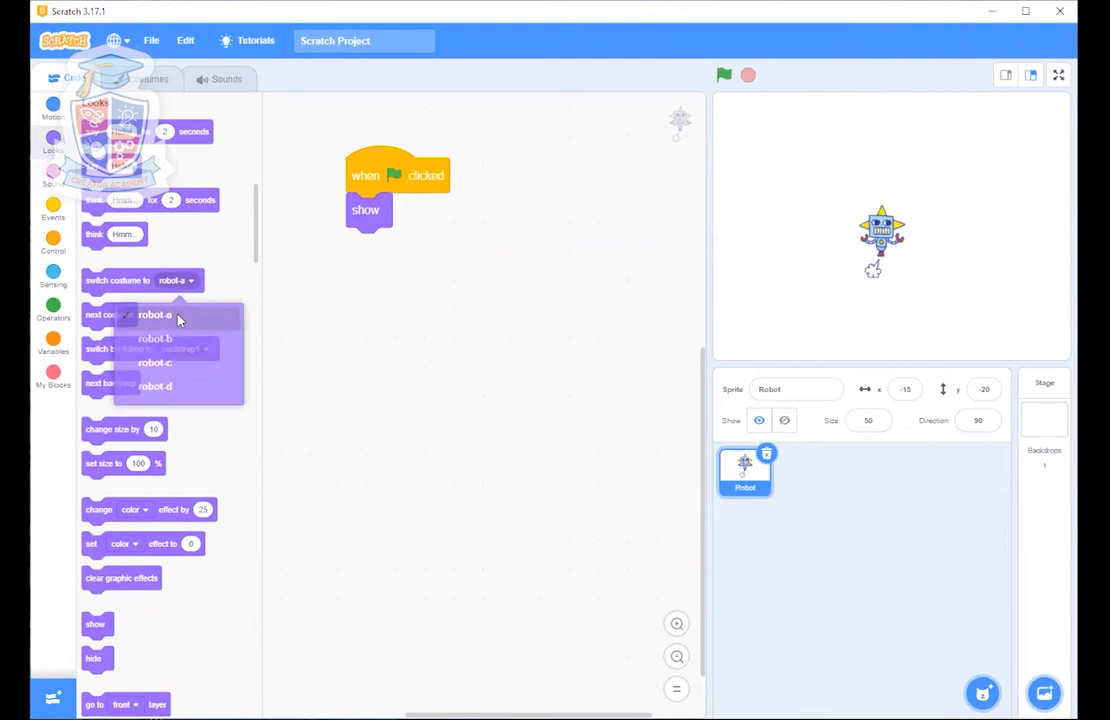
{"action": "left_click_drag", "start_coordinate": [152, 275], "coordinate": [448, 202]}
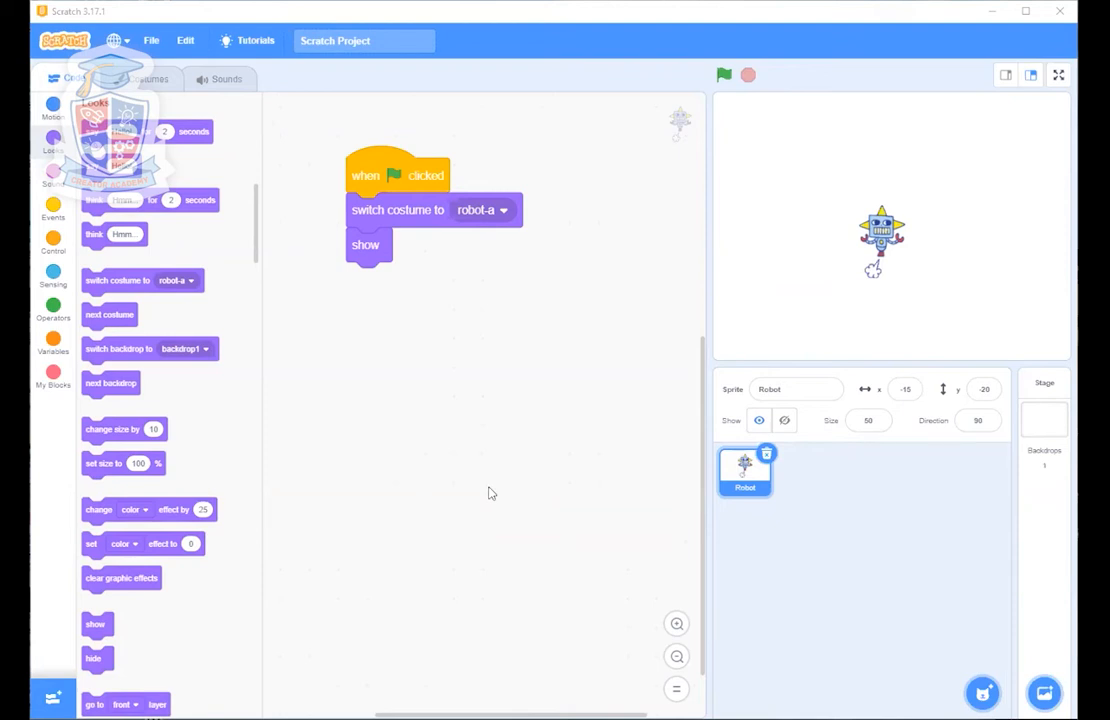
- Build a second Robot script with "when this sprite clicked" followed by a "hide" block
{"action": "left_click", "coordinate": [53, 203]}
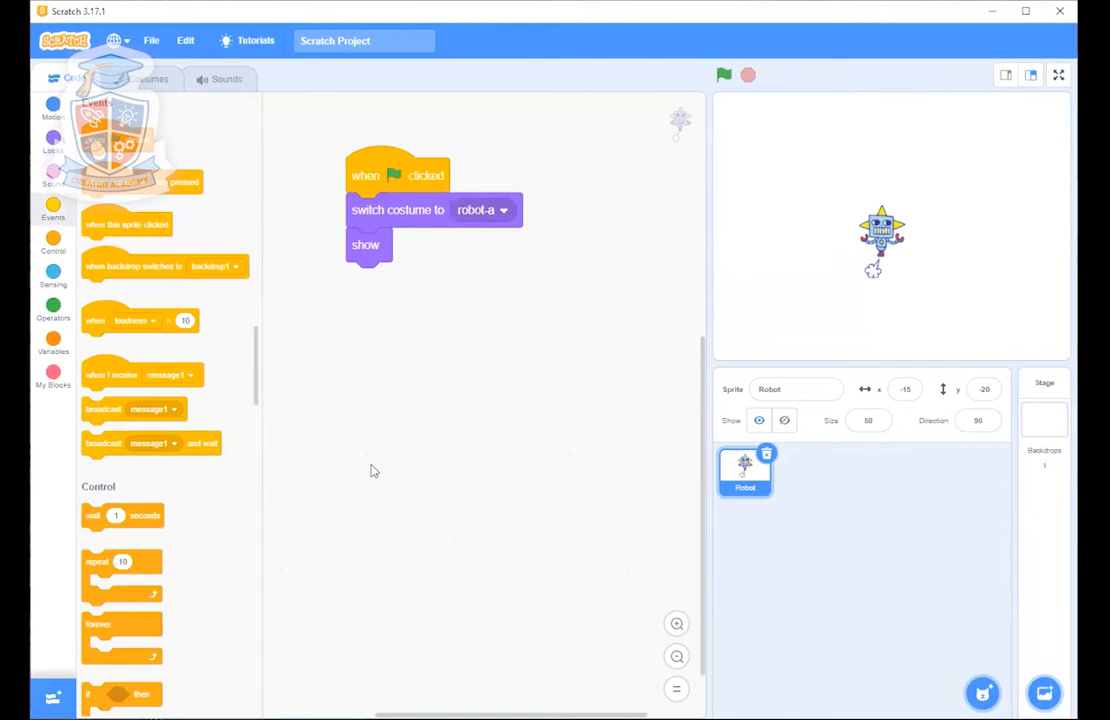
{"action": "left_click_drag", "start_coordinate": [130, 224], "coordinate": [400, 342]}
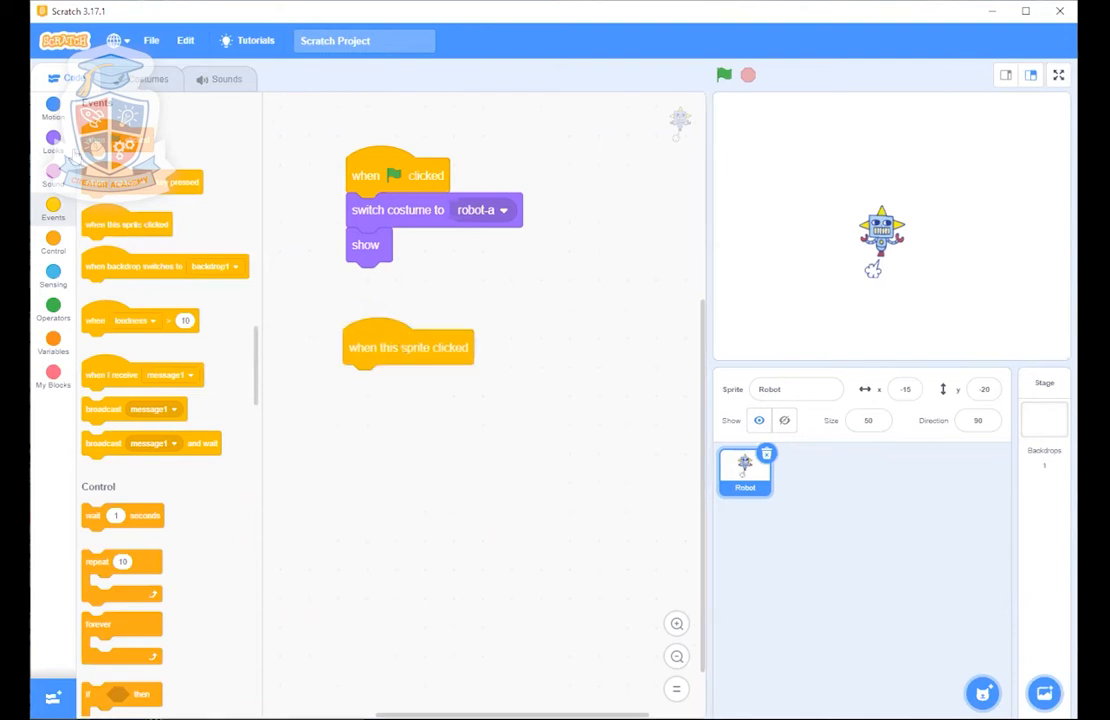
{"action": "left_click", "coordinate": [55, 137]}
{"action": "left_click_drag", "start_coordinate": [105, 648], "coordinate": [368, 382]}
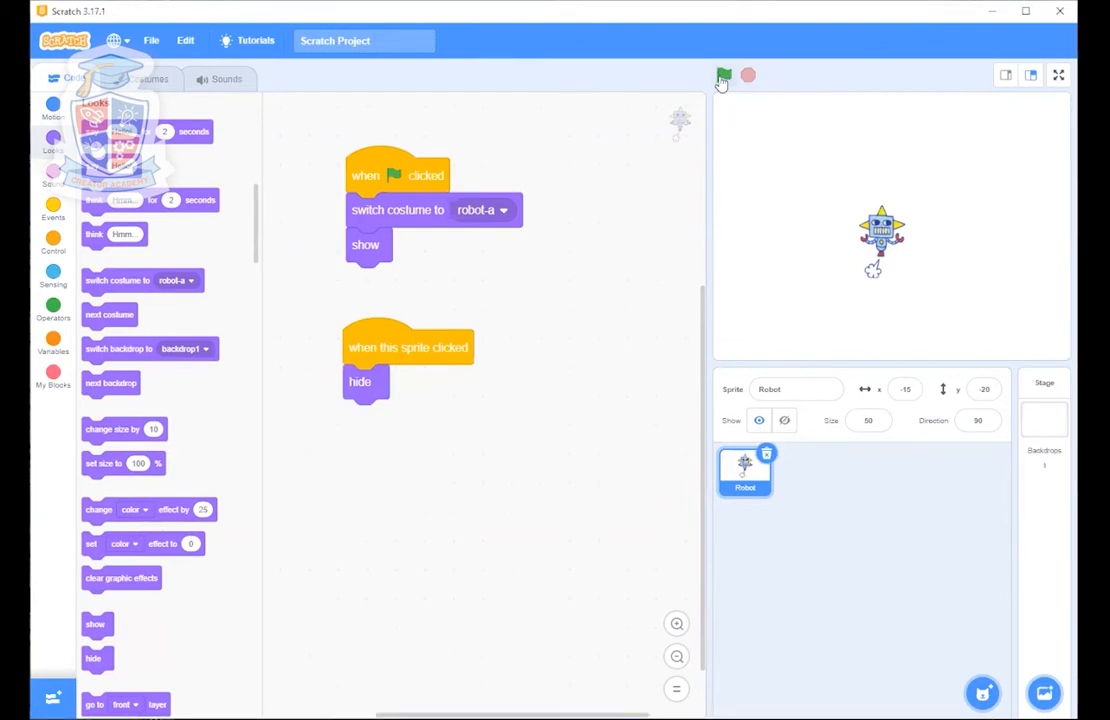
- Test the sprite-clicked script on the stage robot, run the green-flag script, and shift the second script slightly down
{"action": "left_click", "coordinate": [890, 238]}
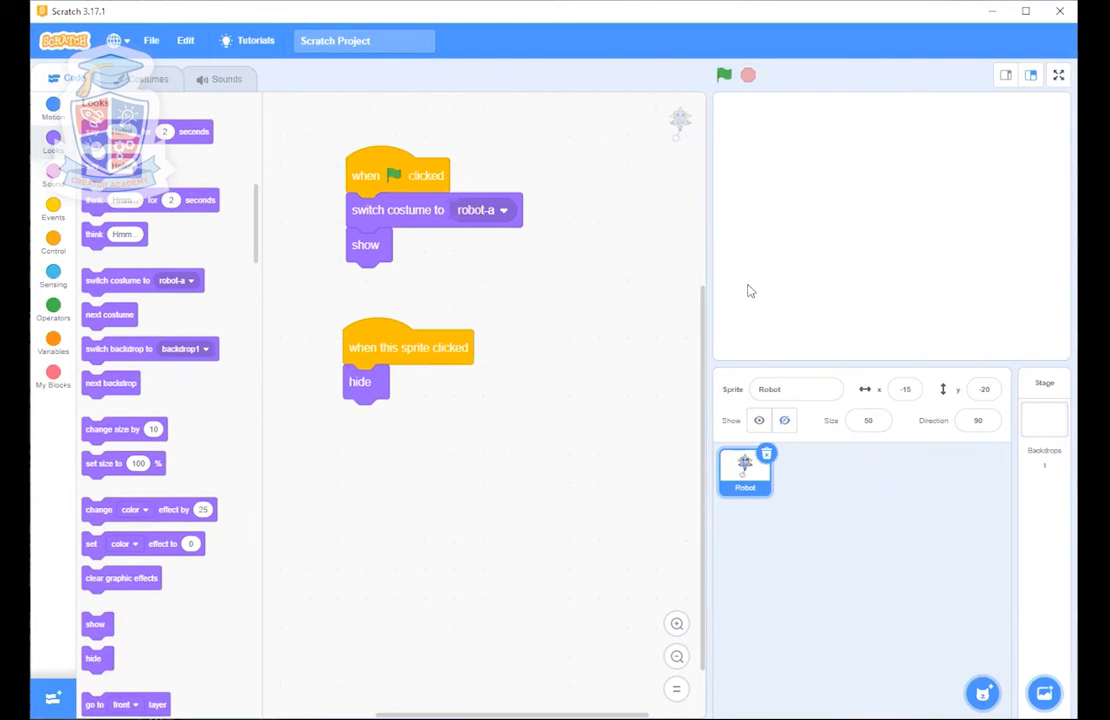
{"action": "left_click", "coordinate": [724, 75]}
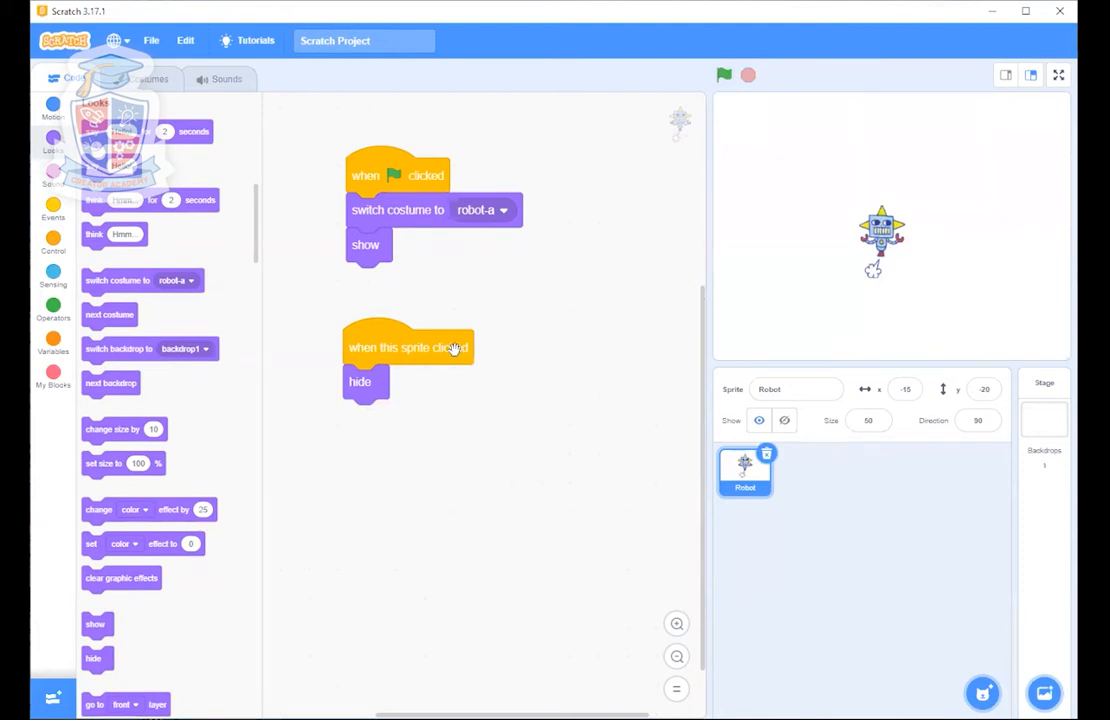
{"action": "left_click_drag", "start_coordinate": [461, 349], "coordinate": [461, 362]}
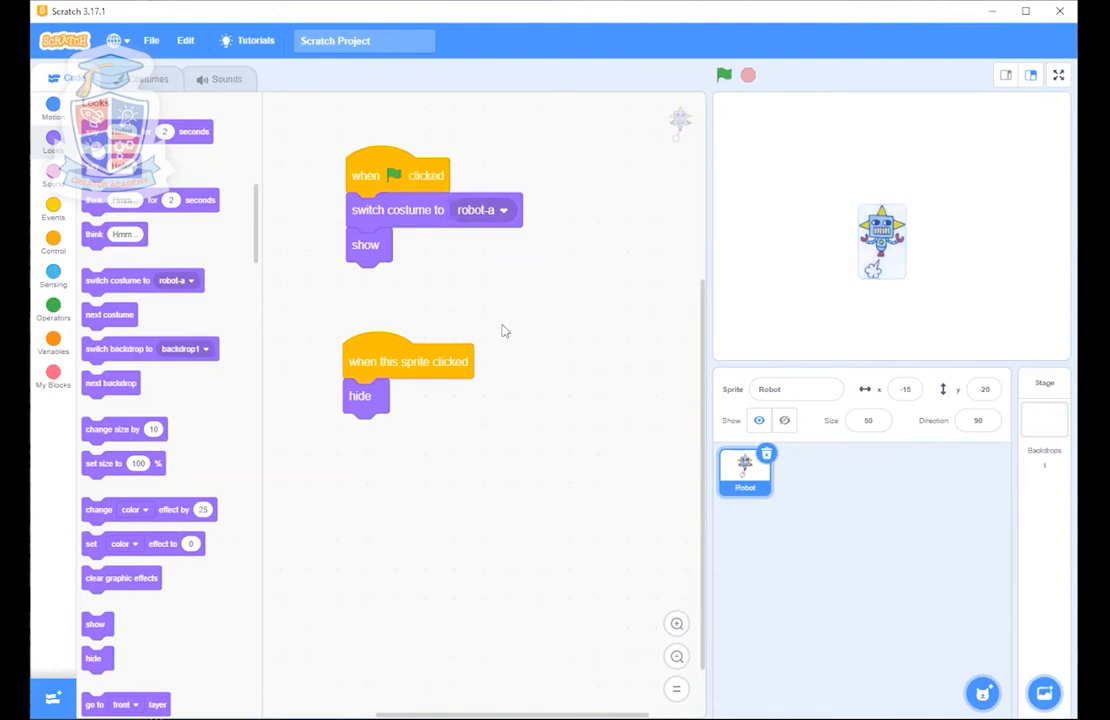
- Look through the Robot's existing costumes robot-b, robot-c and robot-d in the costume editor
{"action": "left_click", "coordinate": [140, 78]}
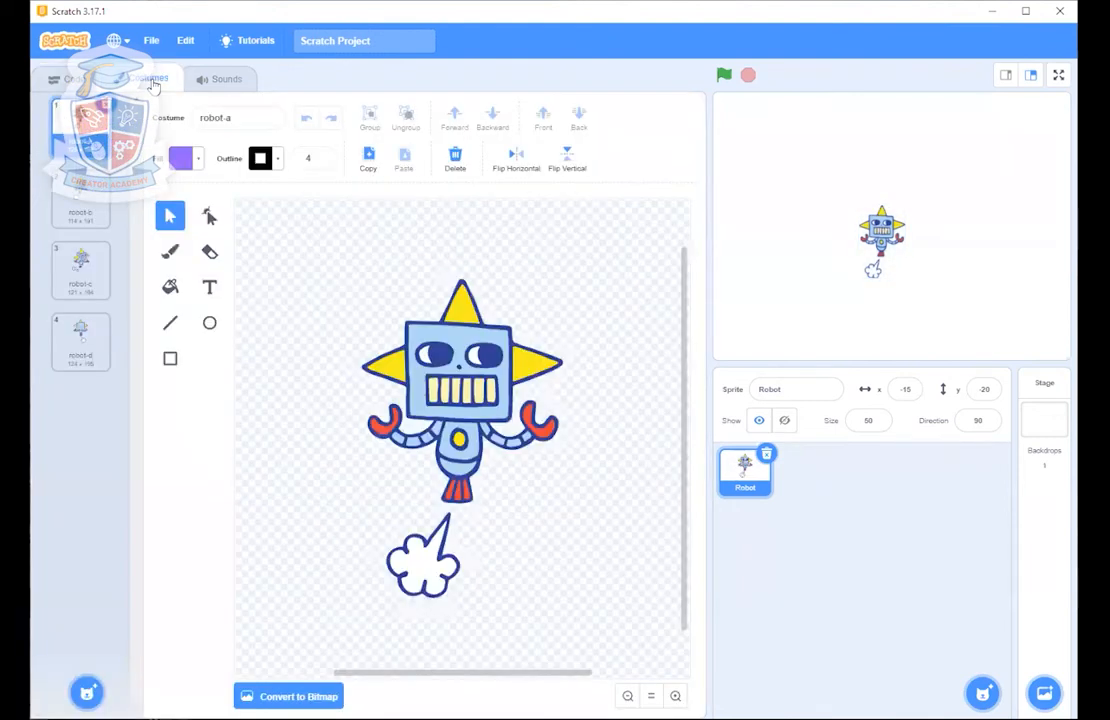
{"action": "left_click", "coordinate": [80, 180]}
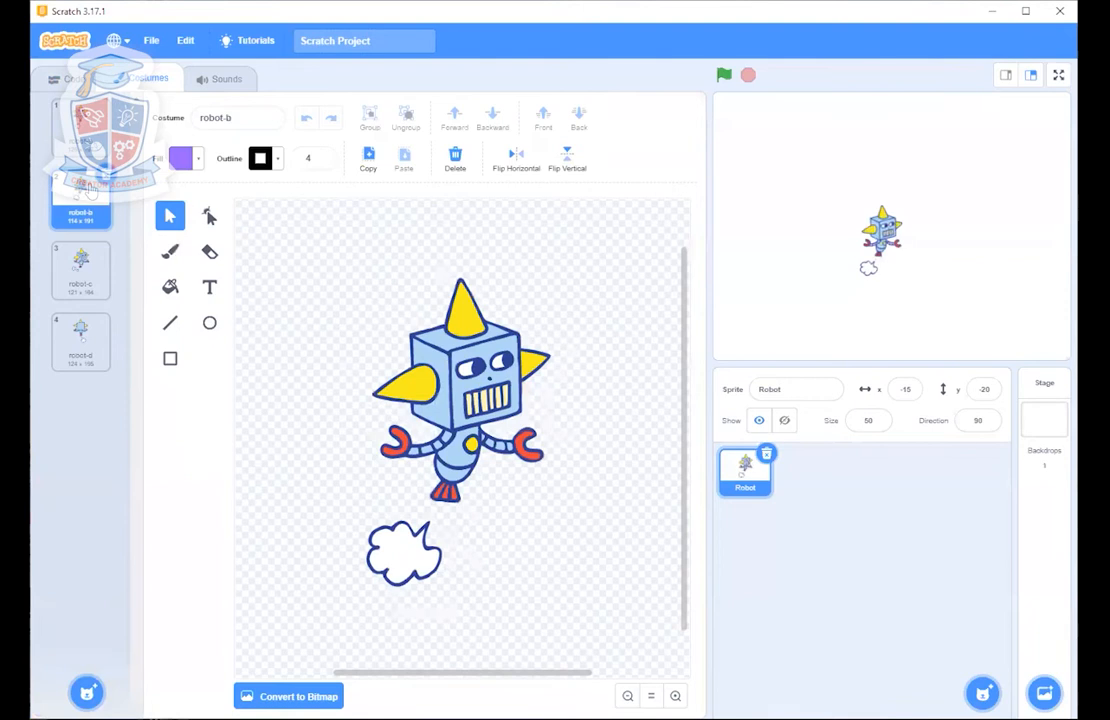
{"action": "left_click", "coordinate": [89, 262]}
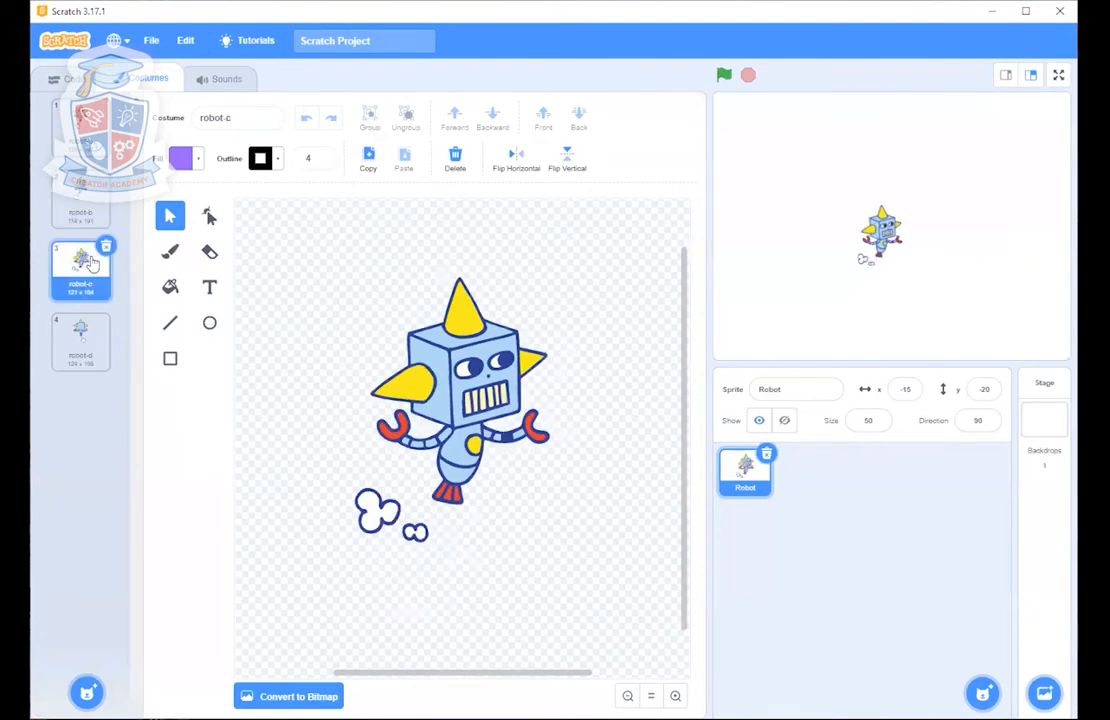
{"action": "left_click", "coordinate": [85, 335]}
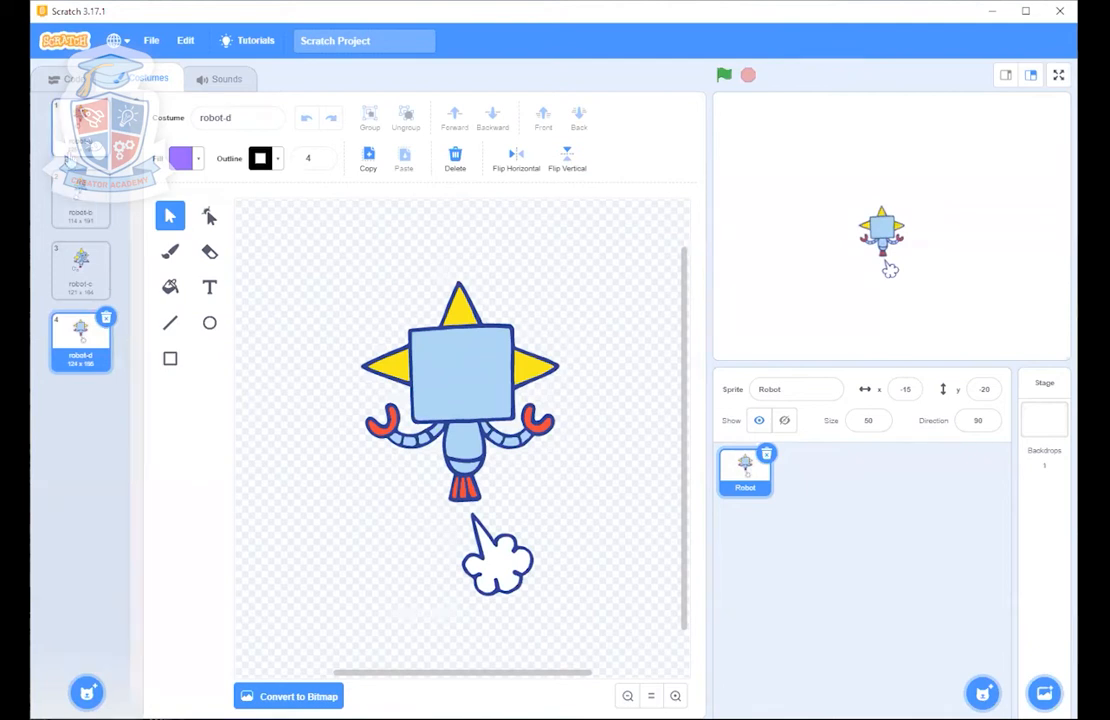
- Duplicate the robot-a costume and move the copy to the end of the costume list
{"action": "left_click", "coordinate": [85, 125]}
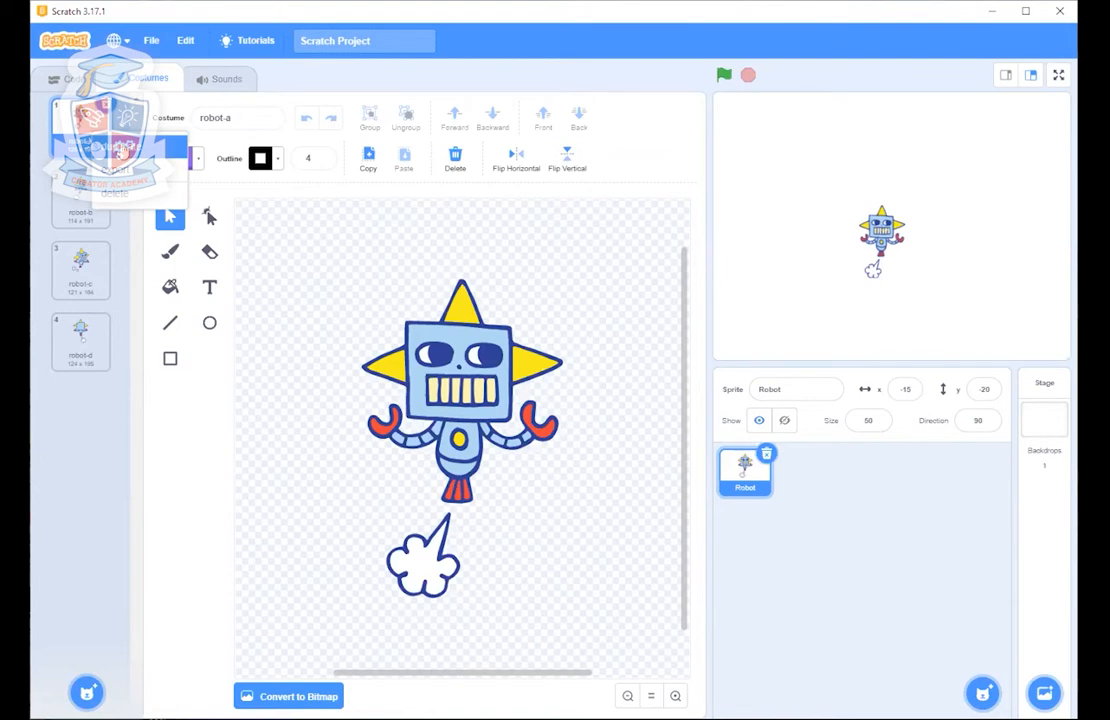
{"action": "left_click", "coordinate": [120, 148]}
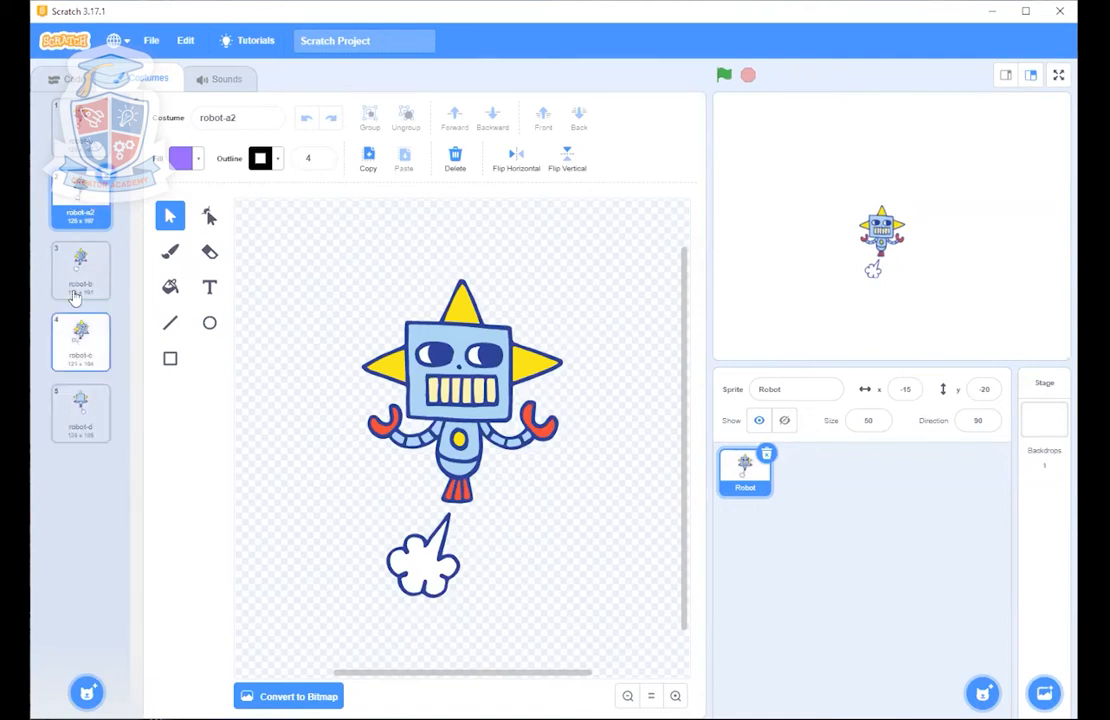
{"action": "left_click_drag", "start_coordinate": [82, 196], "coordinate": [77, 508]}
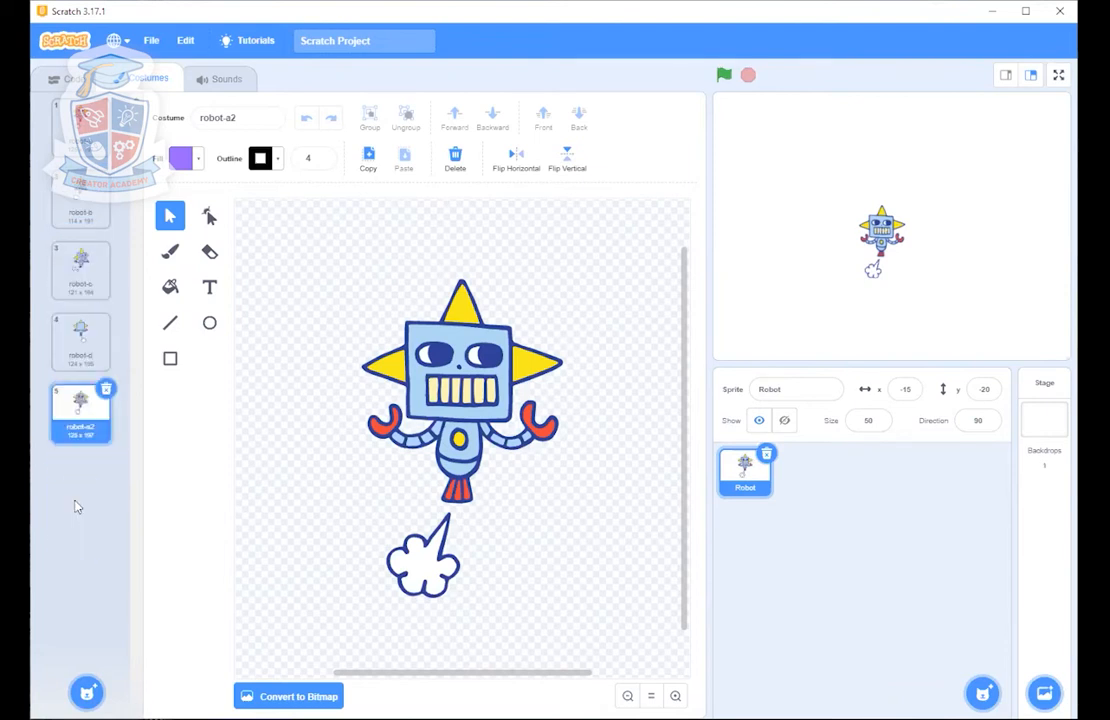
{"action": "right_click", "coordinate": [82, 421]}
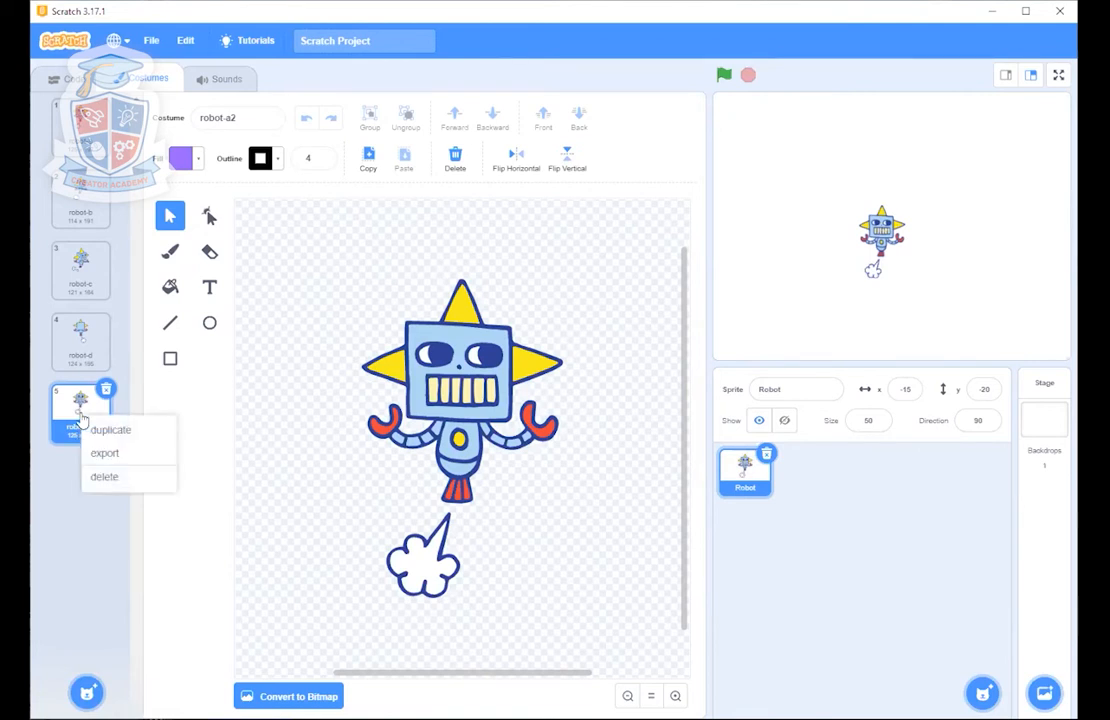
{"action": "left_click", "coordinate": [54, 496]}
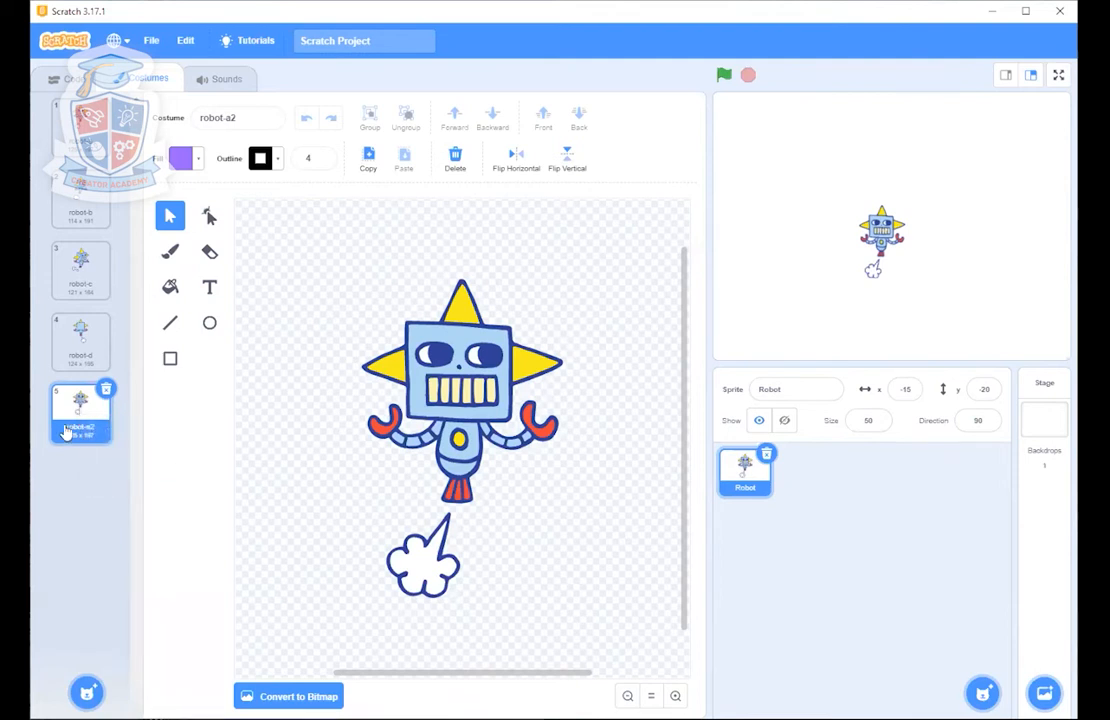
- Rename the copied costume at the end of the list to "explode a"
{"action": "left_click", "coordinate": [232, 121]}
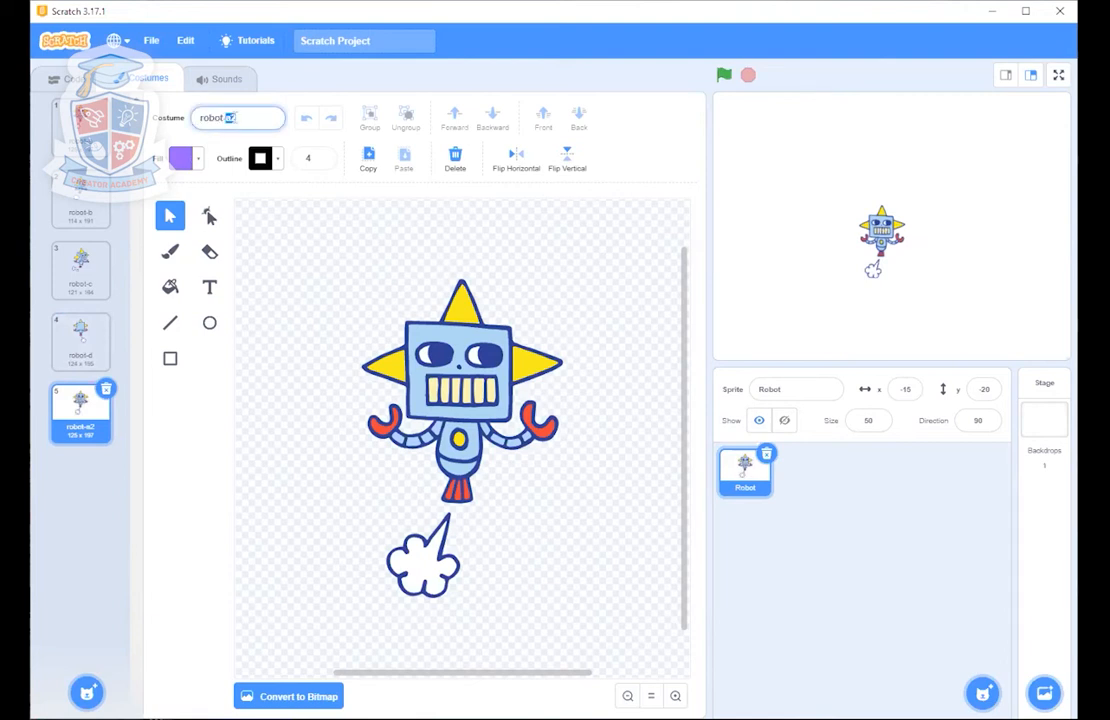
{"action": "type", "text": "explode a"}
{"action": "key", "text": "Return"}
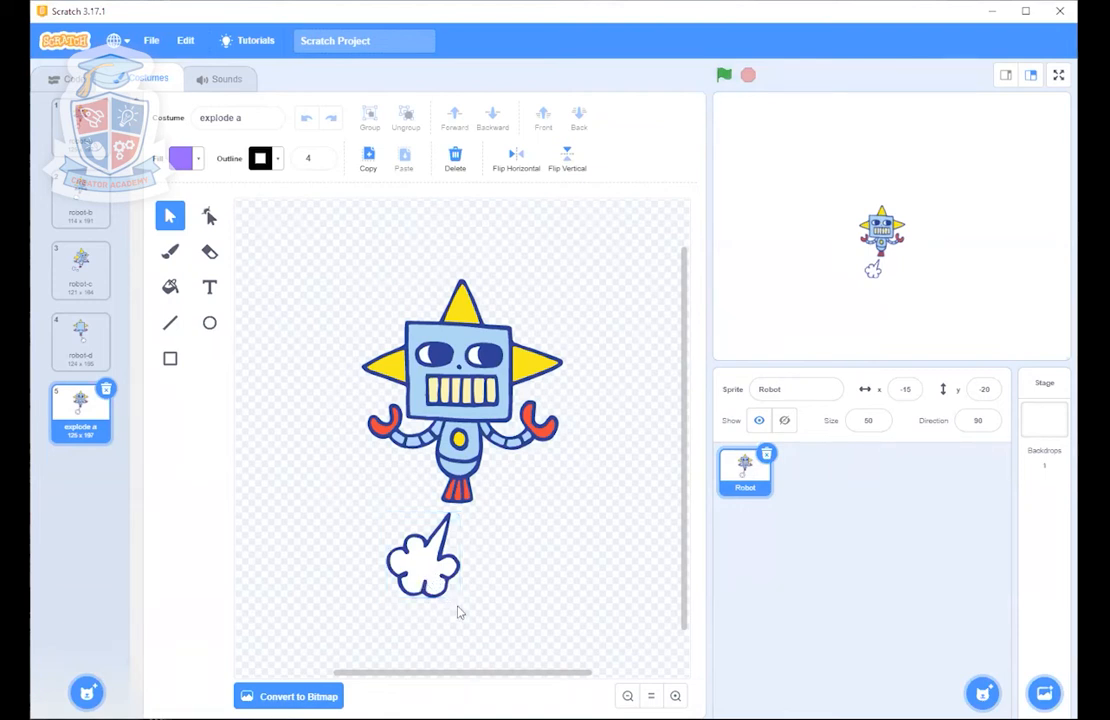
- Move the smoke cloud in explode a away from beneath the robot, up and to its lower left
{"action": "left_click", "coordinate": [435, 570]}
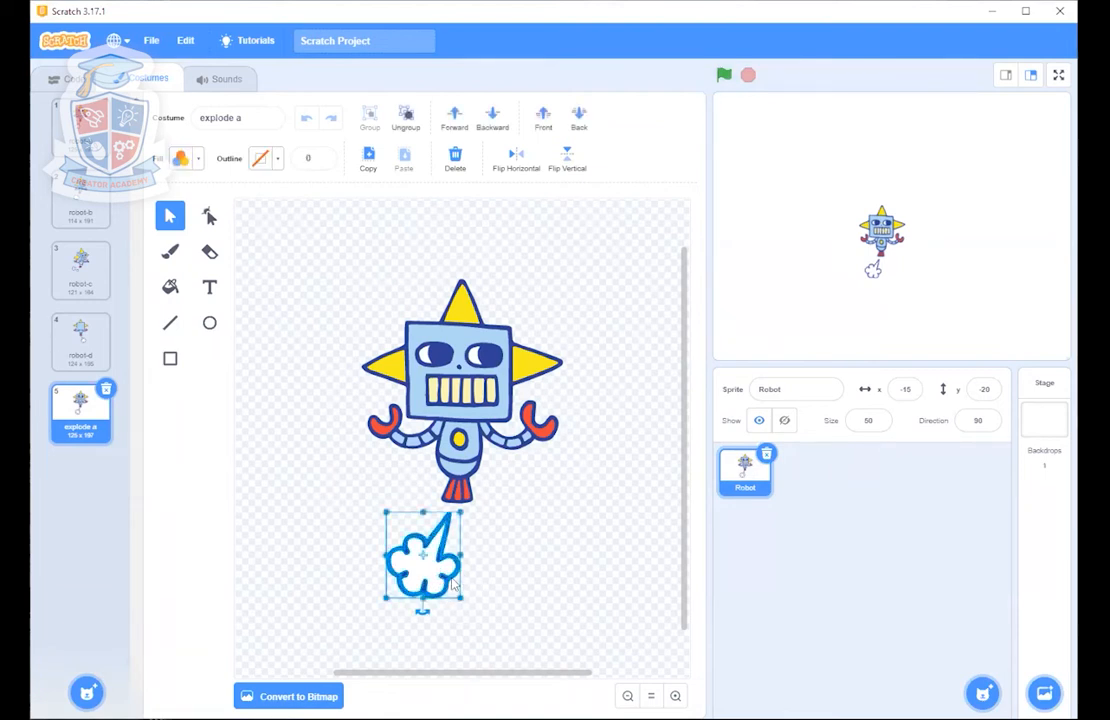
{"action": "left_click_drag", "start_coordinate": [437, 571], "coordinate": [416, 554]}
{"action": "left_click", "coordinate": [470, 607]}
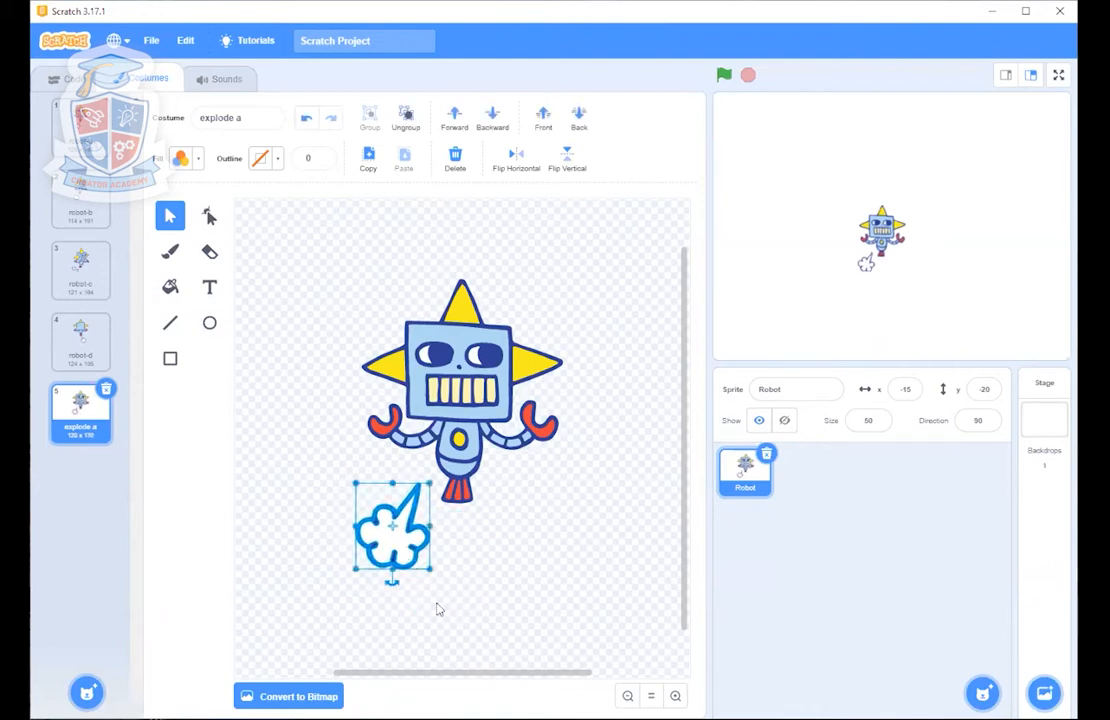
{"action": "left_click_drag", "start_coordinate": [415, 556], "coordinate": [380, 550]}
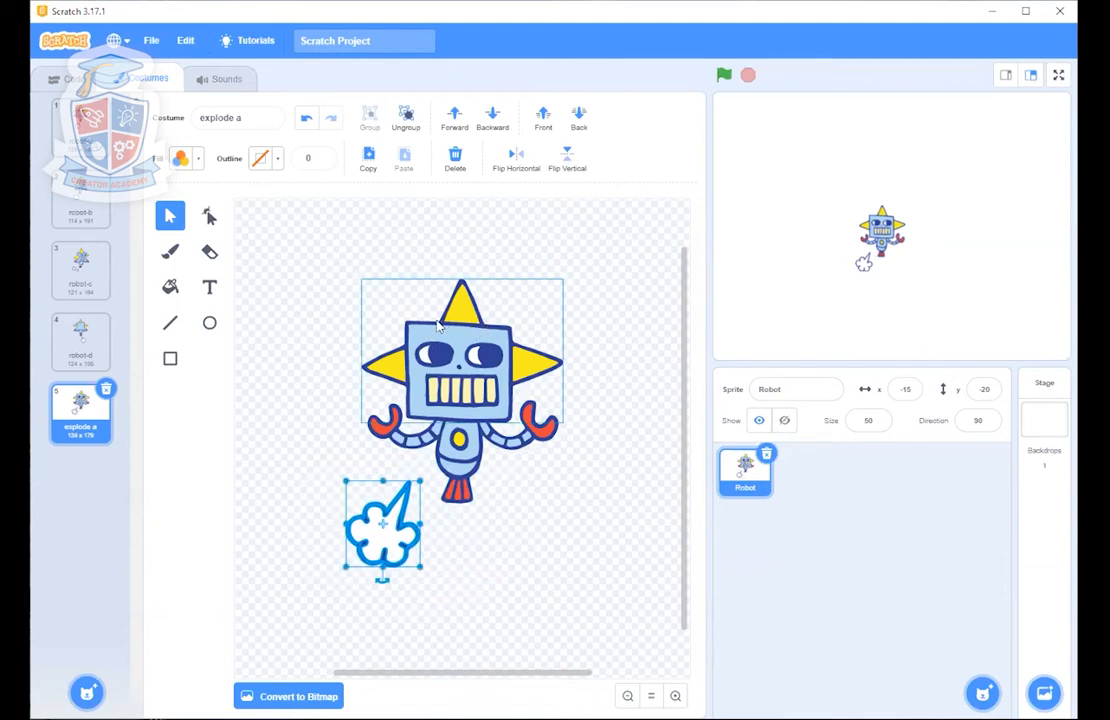
- Duplicate the smoke cloud, place the copy at the robot's lower right and rotate it so its tail points toward the robot
{"action": "left_click", "coordinate": [369, 155]}
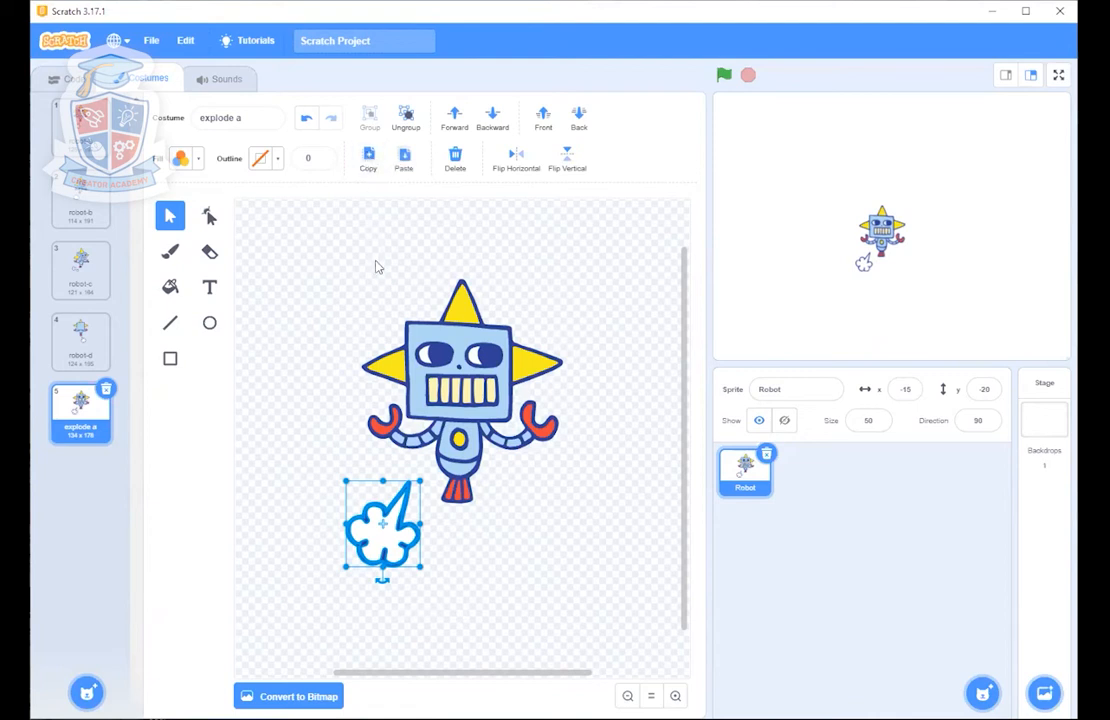
{"action": "left_click", "coordinate": [405, 157]}
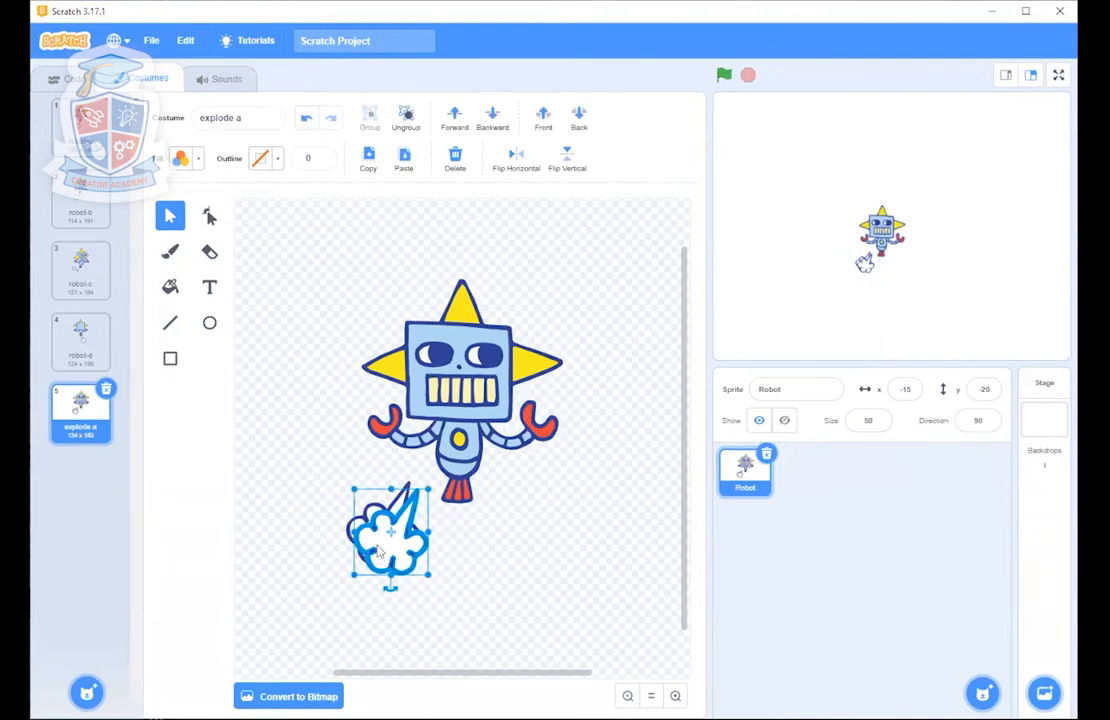
{"action": "left_click_drag", "start_coordinate": [386, 546], "coordinate": [512, 512]}
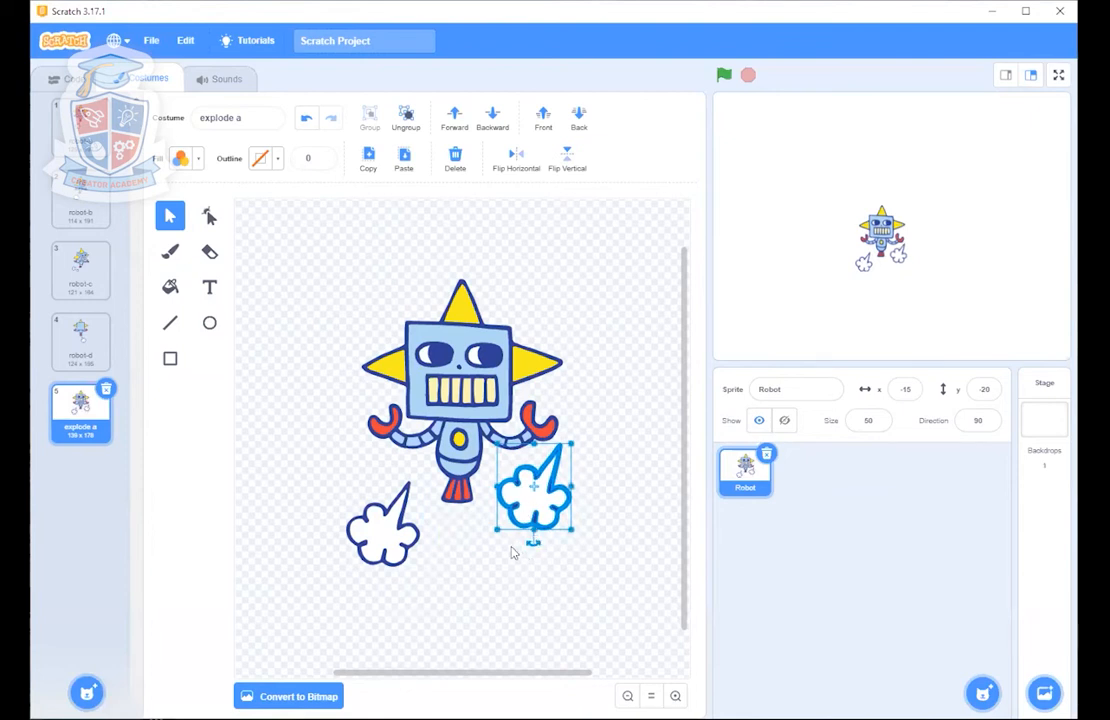
{"action": "left_click_drag", "start_coordinate": [533, 543], "coordinate": [630, 508]}
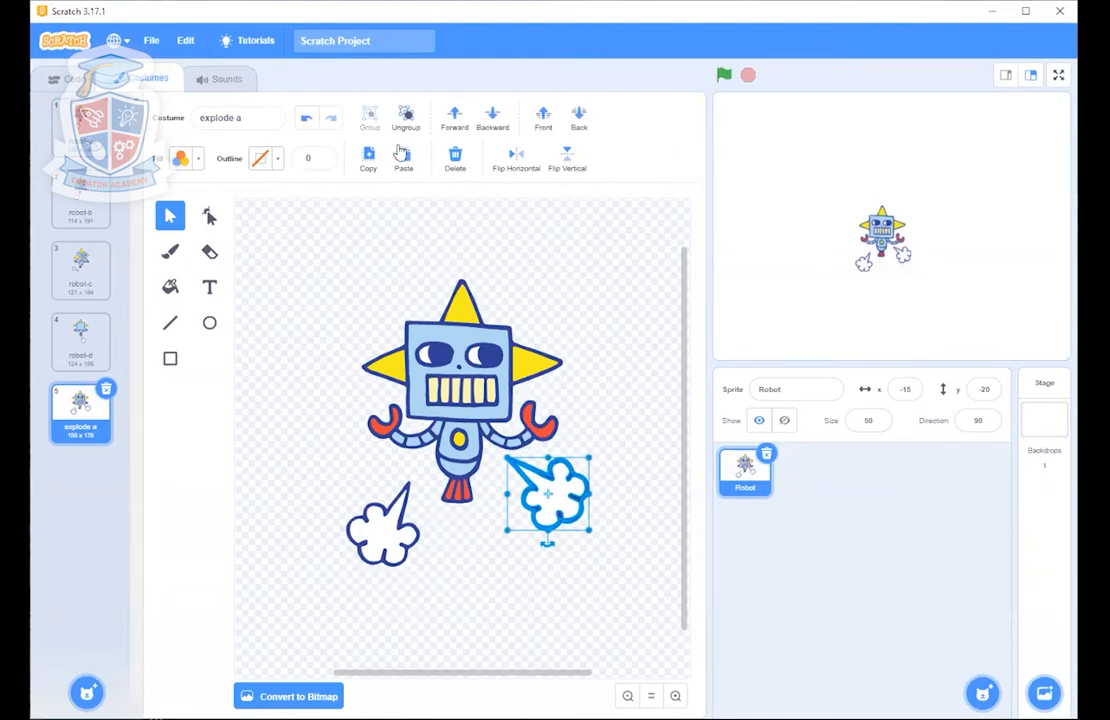
- Duplicate the lower-right cloud and place the copy at the robot's upper right, rotated so its tail points toward the head
{"action": "left_click", "coordinate": [368, 160]}
{"action": "left_click", "coordinate": [404, 160]}
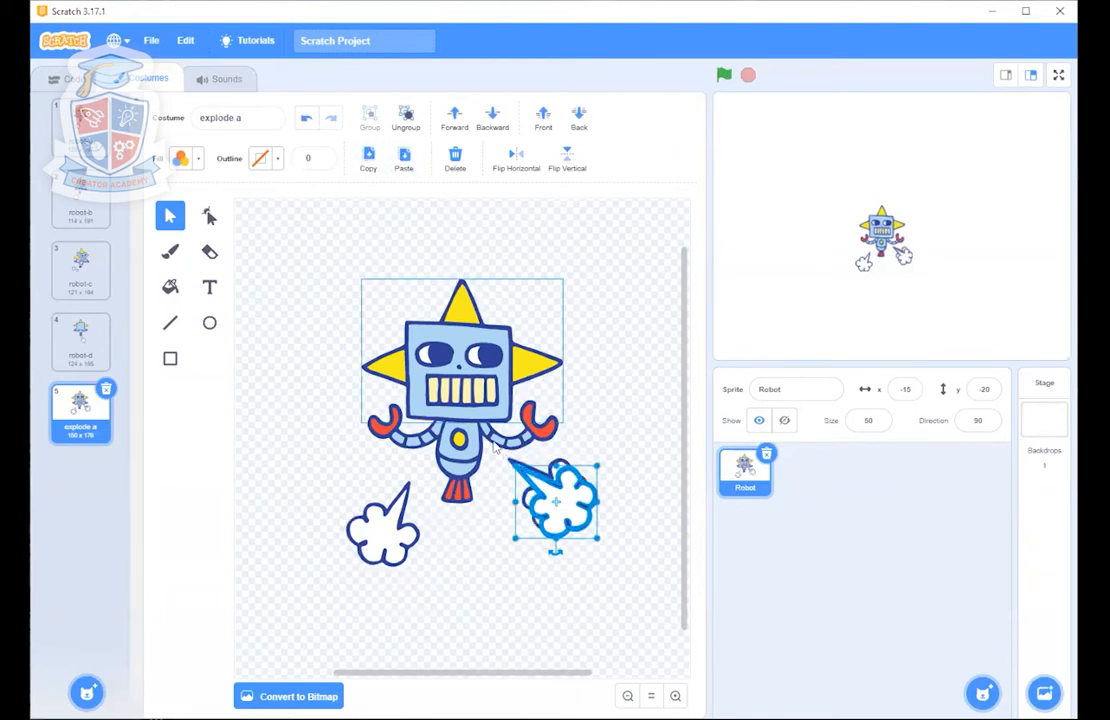
{"action": "left_click_drag", "start_coordinate": [574, 540], "coordinate": [575, 305]}
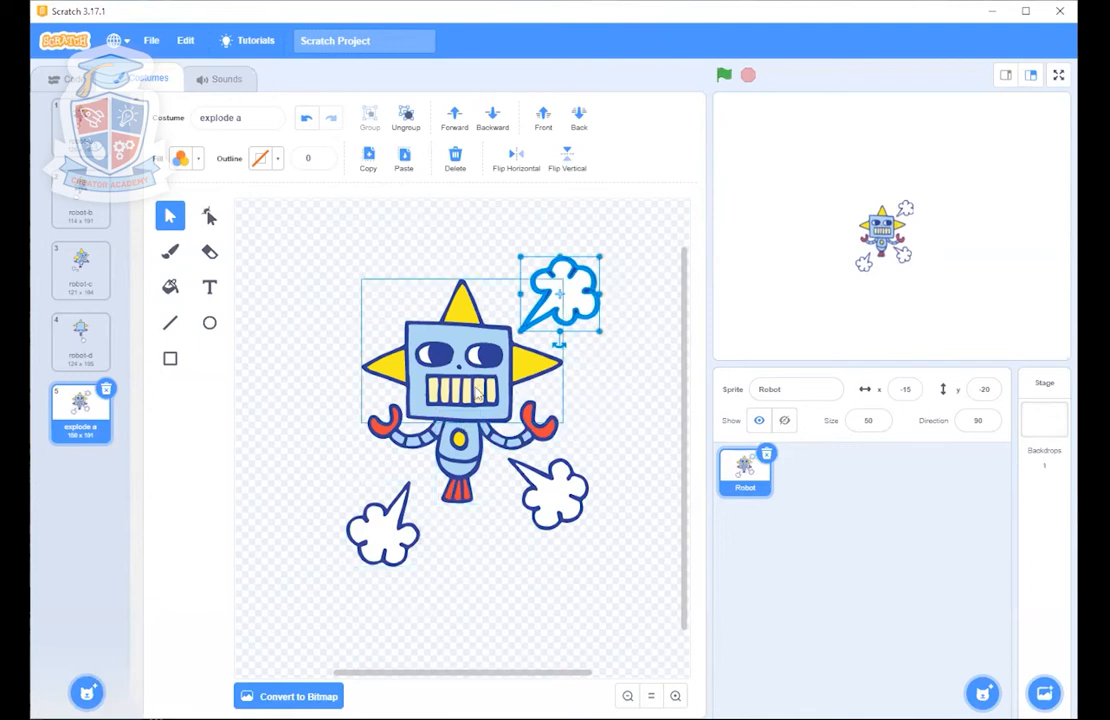
- Paste a fourth cloud at the robot's upper left and rotate it so its tail points toward the head
{"action": "left_click", "coordinate": [404, 155]}
{"action": "left_click_drag", "start_coordinate": [565, 300], "coordinate": [365, 298]}
{"action": "left_click_drag", "start_coordinate": [364, 343], "coordinate": [508, 314]}
{"action": "left_click_drag", "start_coordinate": [378, 303], "coordinate": [364, 283]}
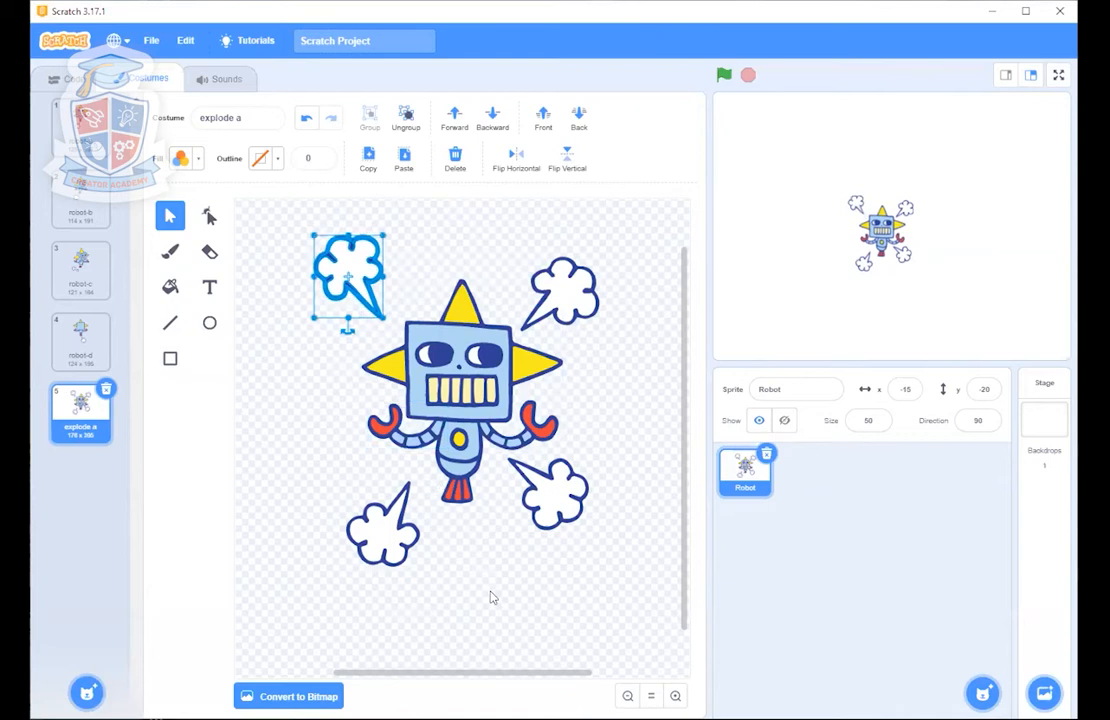
{"action": "left_click", "coordinate": [253, 528]}
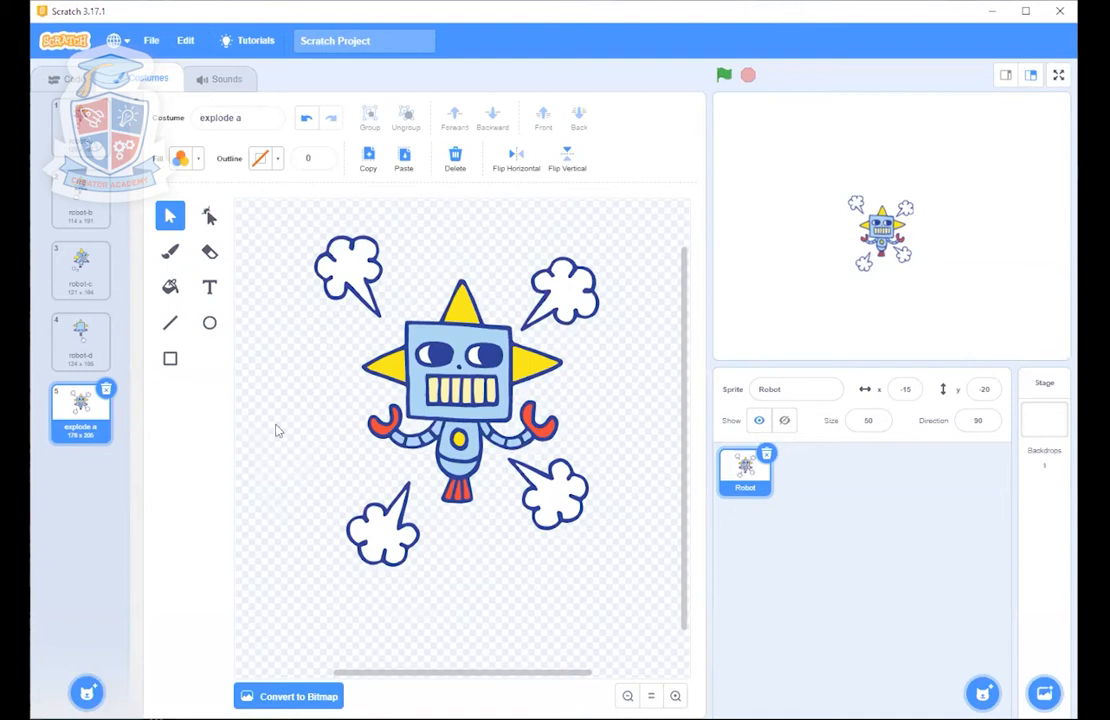
- Duplicate the explode a costume and rename the copy "explode b"
{"action": "right_click", "coordinate": [79, 421]}
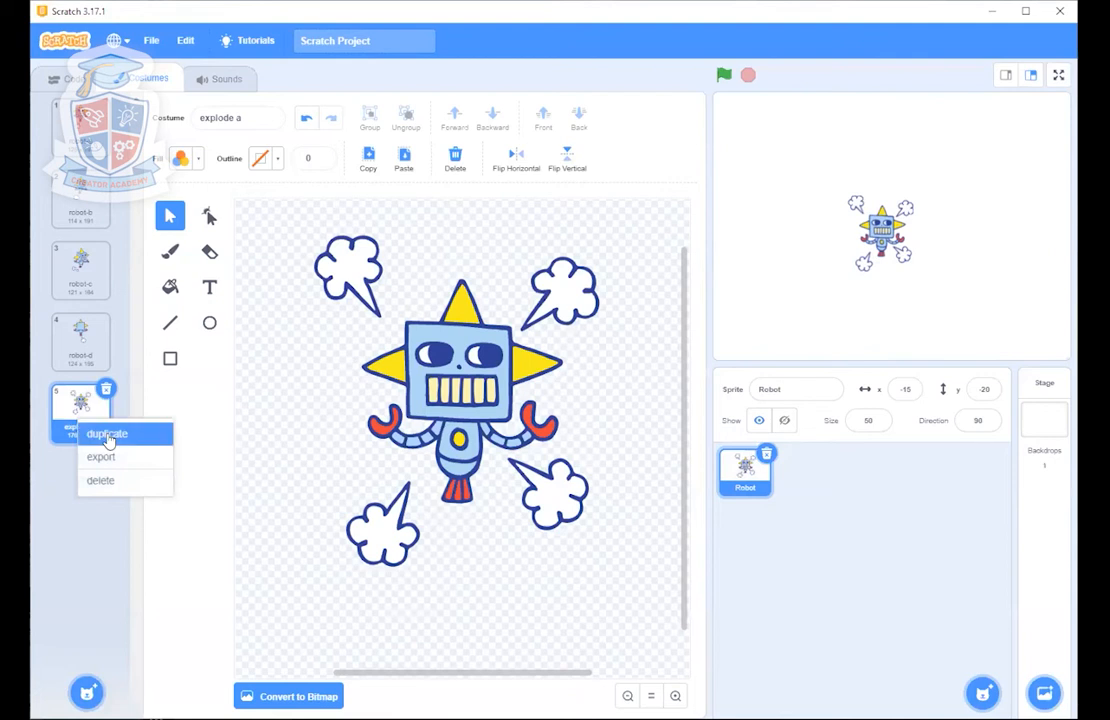
{"action": "left_click", "coordinate": [106, 434]}
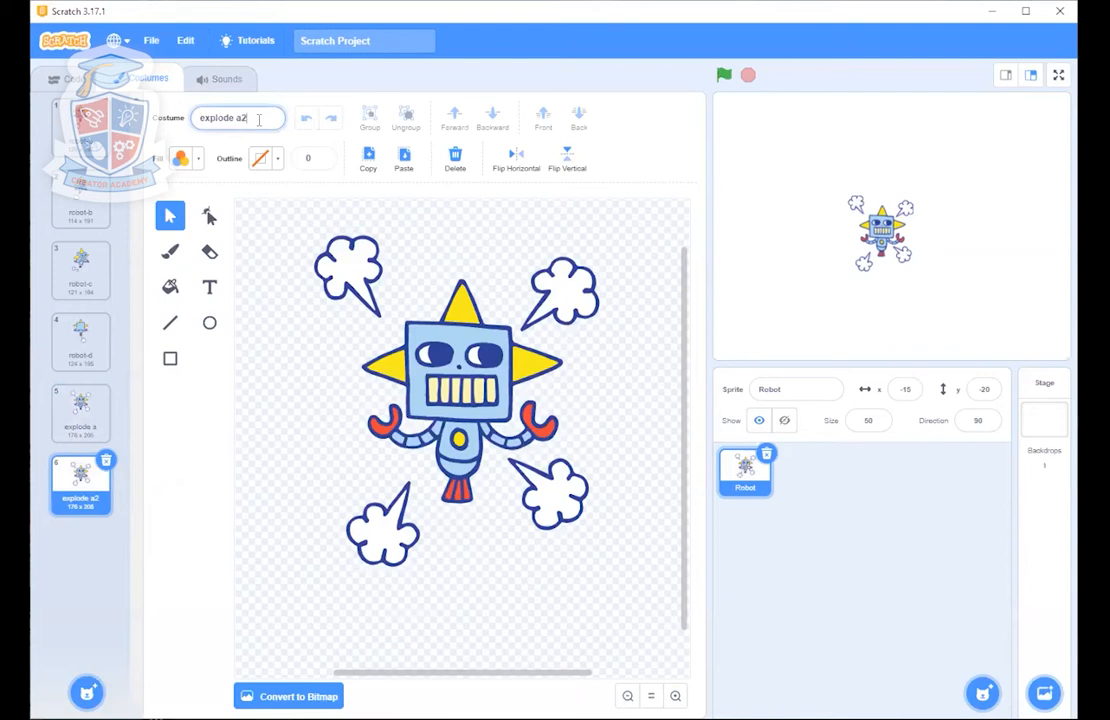
{"action": "key", "text": "Return"}
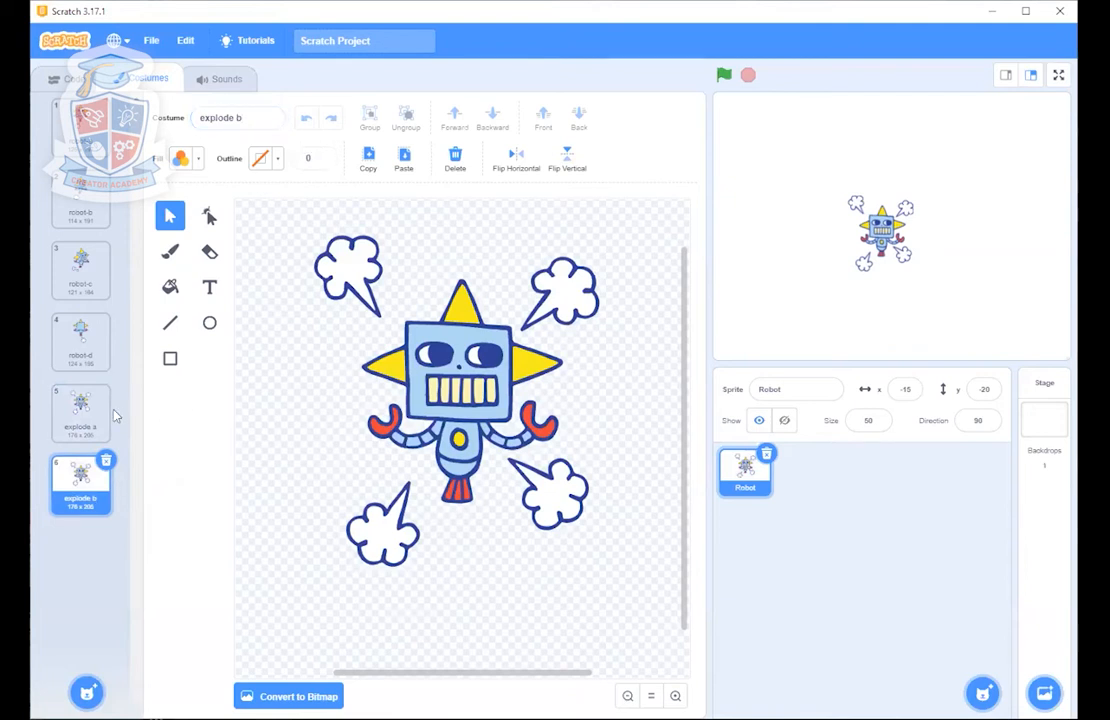
- Compare the explode a and explode b costumes by switching between them, ending on explode b
{"action": "left_click", "coordinate": [93, 417]}
{"action": "left_click", "coordinate": [80, 487]}
{"action": "left_click", "coordinate": [80, 418]}
{"action": "left_click", "coordinate": [62, 503]}
{"action": "left_click", "coordinate": [62, 415]}
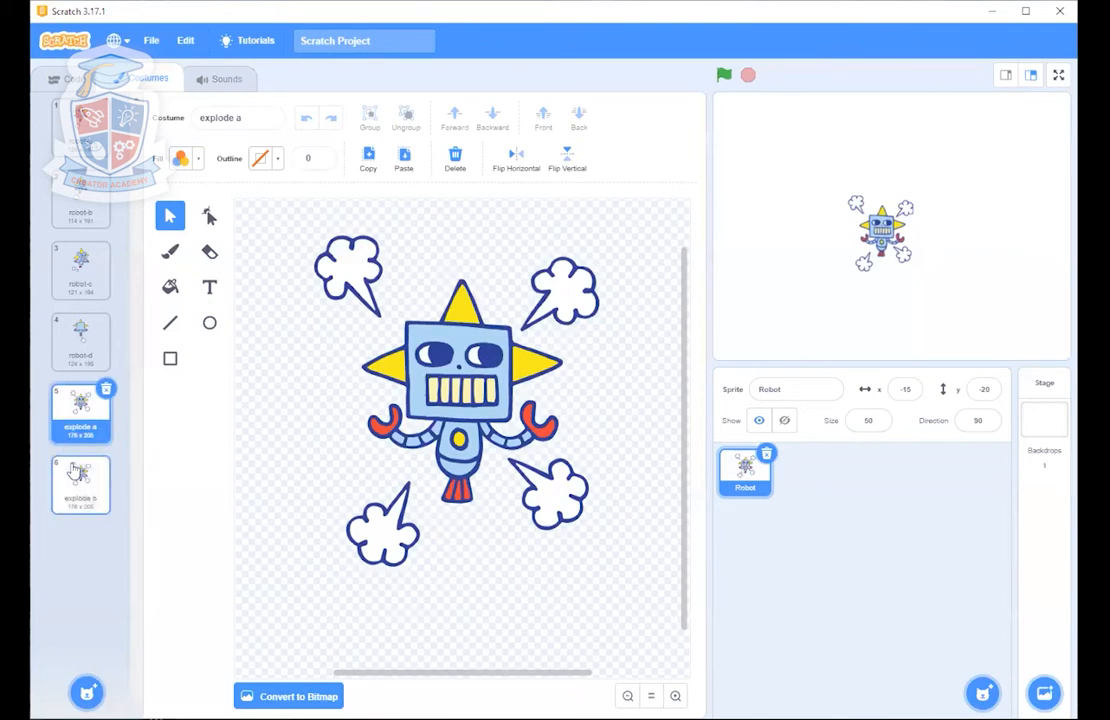
{"action": "left_click", "coordinate": [75, 472]}
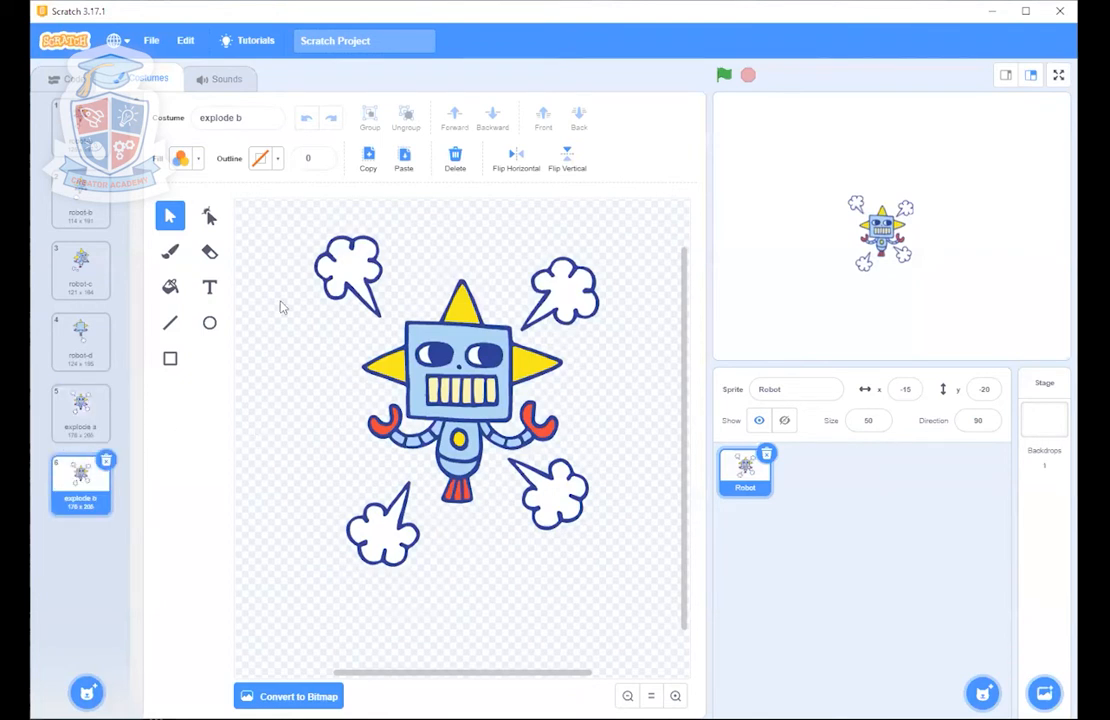
{"action": "left_click_drag", "start_coordinate": [236, 117], "coordinate": [264, 117]}
{"action": "left_click", "coordinate": [277, 372]}
- Move the two lower clouds in explode b farther outward from the robot and shrink them
{"action": "left_click", "coordinate": [384, 517]}
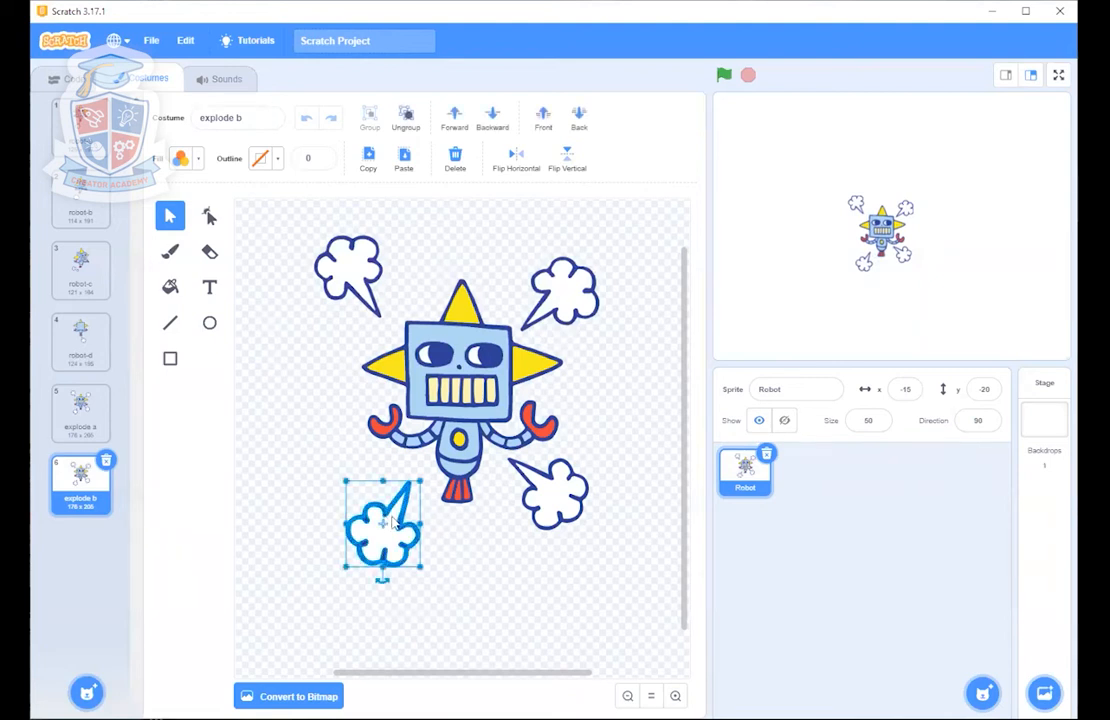
{"action": "left_click_drag", "start_coordinate": [398, 532], "coordinate": [331, 570]}
{"action": "left_click", "coordinate": [554, 505]}
{"action": "left_click_drag", "start_coordinate": [554, 508], "coordinate": [613, 566]}
{"action": "left_click", "coordinate": [562, 515]}
{"action": "left_click", "coordinate": [583, 531]}
{"action": "left_click_drag", "start_coordinate": [566, 514], "coordinate": [597, 569]}
- Move the two upper clouds in explode b farther outward from the robot and shrink them to match the lower ones
{"action": "left_click", "coordinate": [574, 307]}
{"action": "left_click_drag", "start_coordinate": [574, 307], "coordinate": [611, 263]}
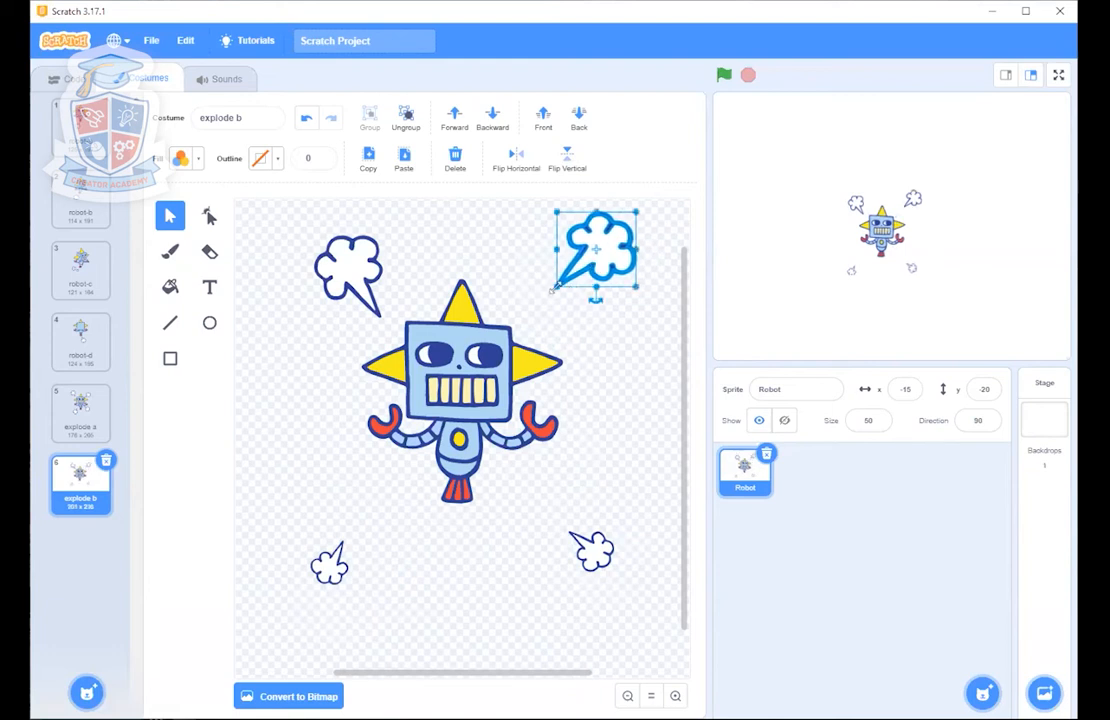
{"action": "left_click_drag", "start_coordinate": [552, 288], "coordinate": [584, 263]}
{"action": "left_click", "coordinate": [365, 256]}
{"action": "left_click_drag", "start_coordinate": [365, 256], "coordinate": [320, 225]}
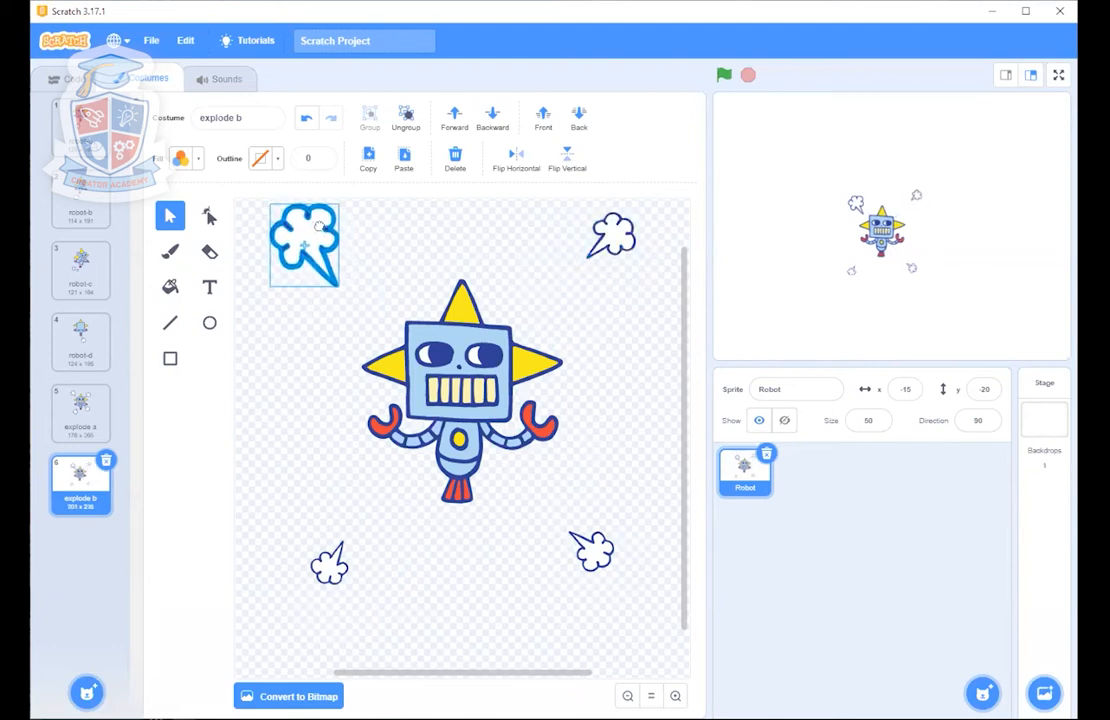
{"action": "left_click_drag", "start_coordinate": [339, 287], "coordinate": [314, 259]}
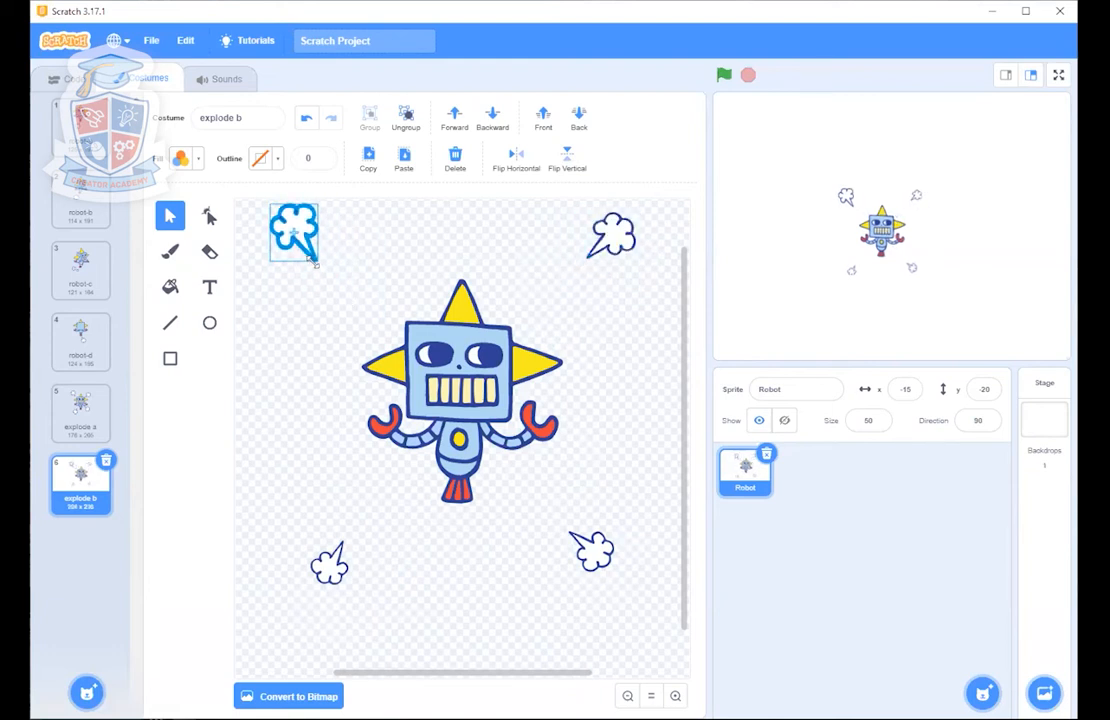
{"action": "left_click", "coordinate": [333, 325]}
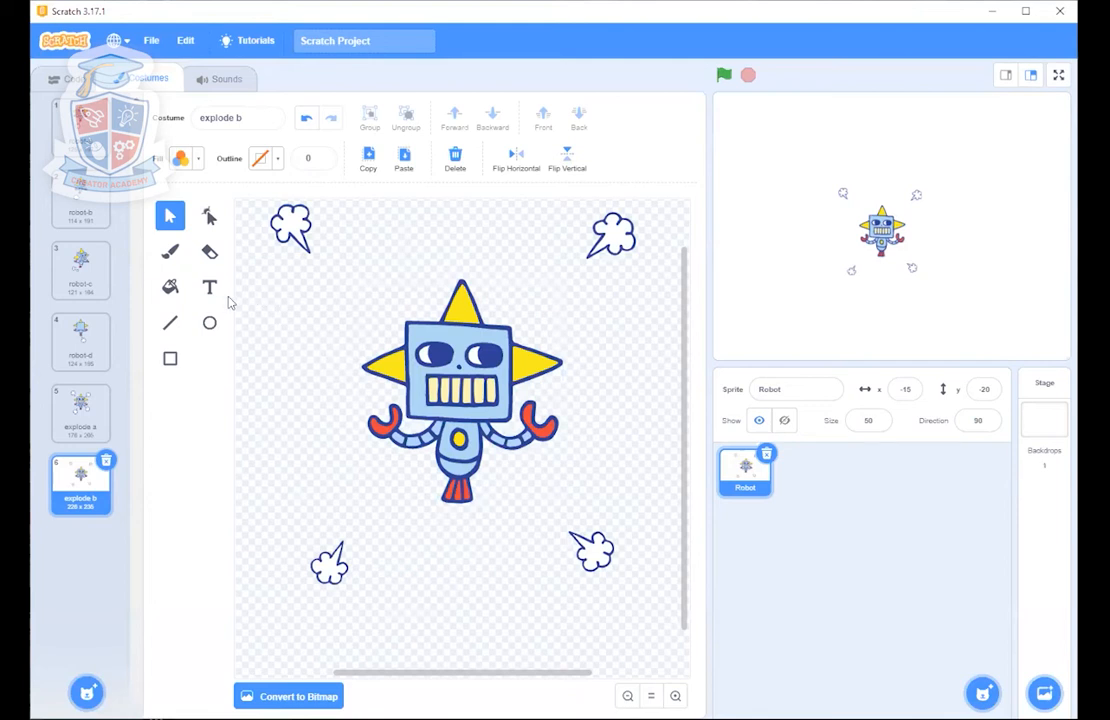
- Draw a closed, irregular seven-pointed star below the robot with the Line tool, using a red outline of width 1
{"action": "left_click", "coordinate": [169, 328]}
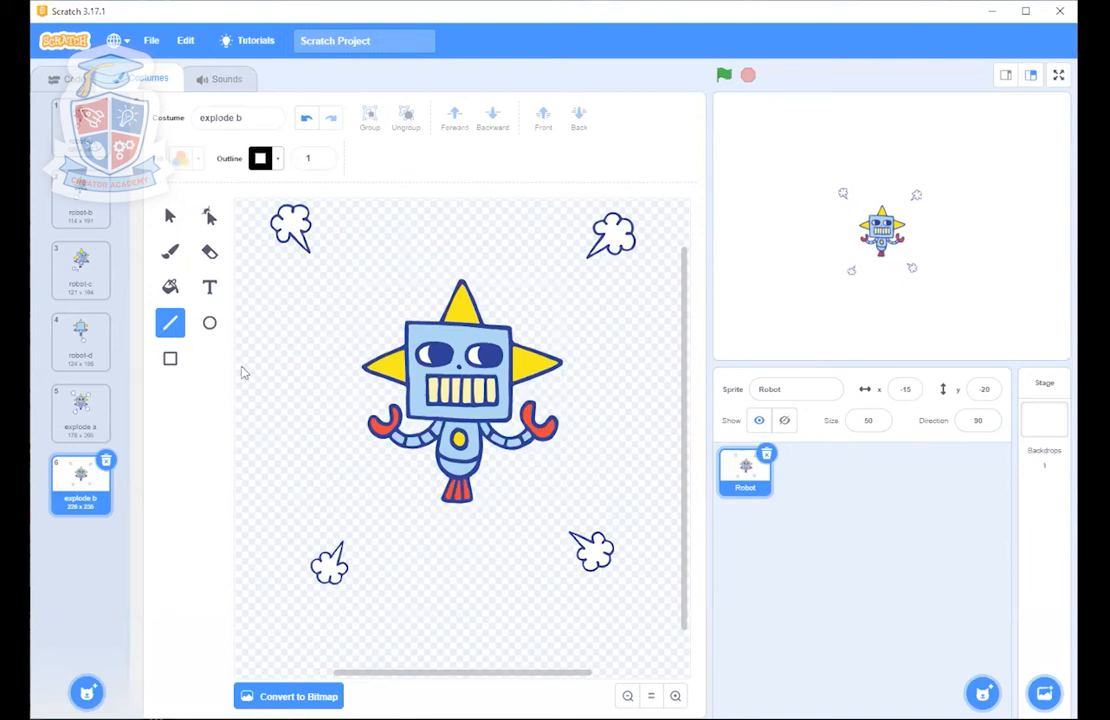
{"action": "left_click", "coordinate": [260, 163]}
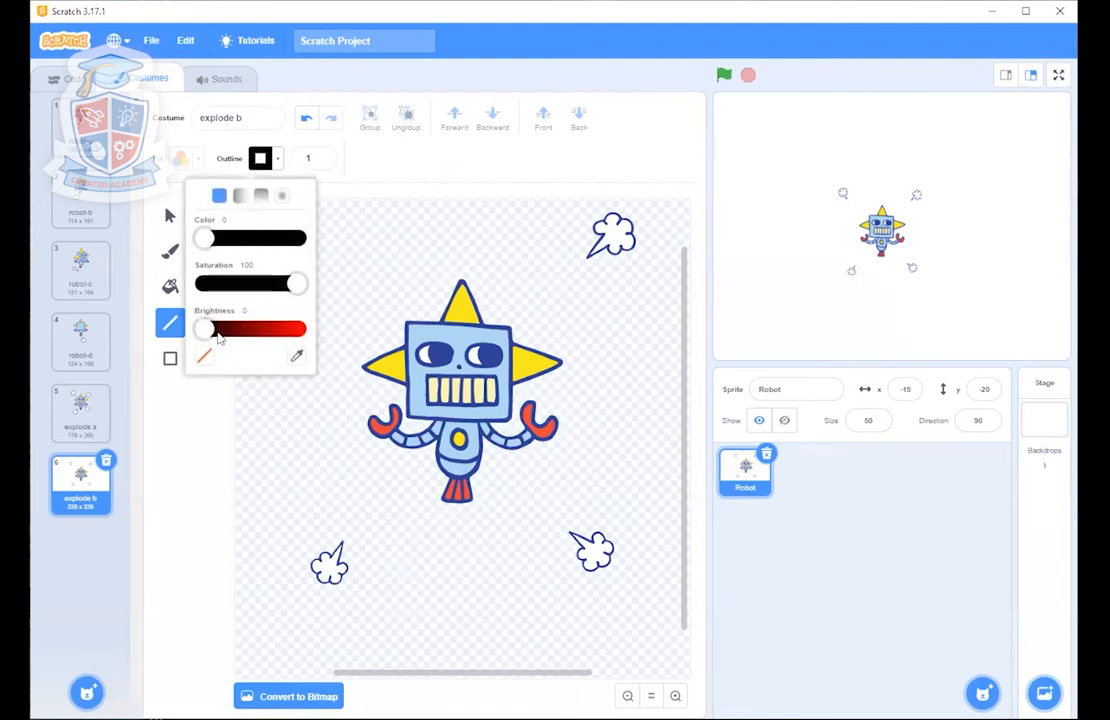
{"action": "left_click_drag", "start_coordinate": [213, 330], "coordinate": [296, 330]}
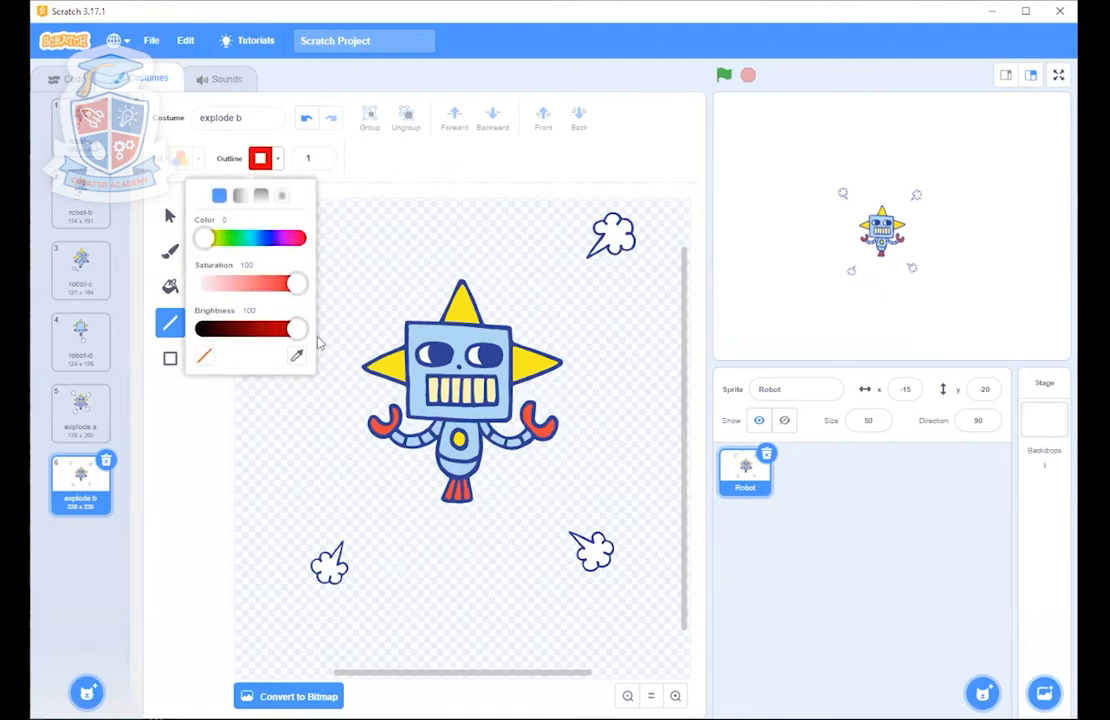
{"action": "left_click", "coordinate": [282, 412]}
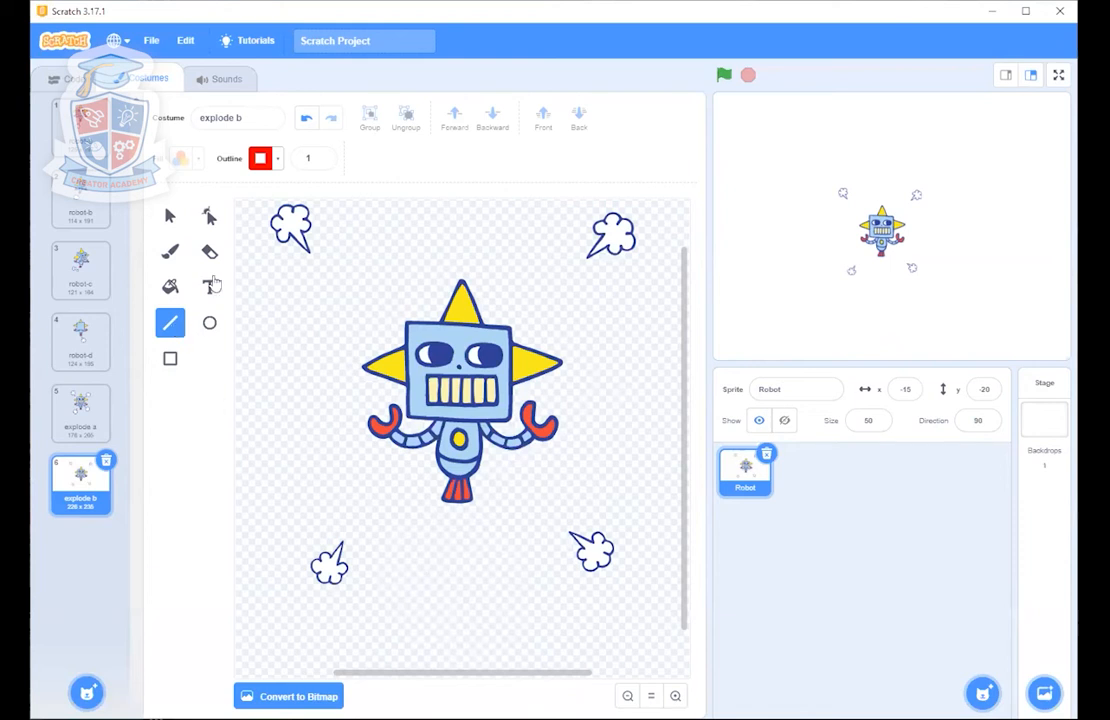
{"action": "mouse_move", "coordinate": [453, 578]}
{"action": "left_mouse_down"}
{"action": "mouse_move", "coordinate": [471, 525]}
{"action": "mouse_move", "coordinate": [480, 578]}
{"action": "mouse_move", "coordinate": [505, 564]}
{"action": "mouse_move", "coordinate": [490, 591]}
{"action": "mouse_move", "coordinate": [573, 607]}
{"action": "mouse_move", "coordinate": [488, 605]}
{"action": "mouse_move", "coordinate": [496, 632]}
{"action": "mouse_move", "coordinate": [479, 611]}
{"action": "mouse_move", "coordinate": [455, 664]}
{"action": "mouse_move", "coordinate": [441, 602]}
{"action": "mouse_move", "coordinate": [389, 602]}
{"action": "mouse_move", "coordinate": [446, 600]}
{"action": "mouse_move", "coordinate": [423, 546]}
{"action": "mouse_move", "coordinate": [477, 594]}
{"action": "left_mouse_up"}
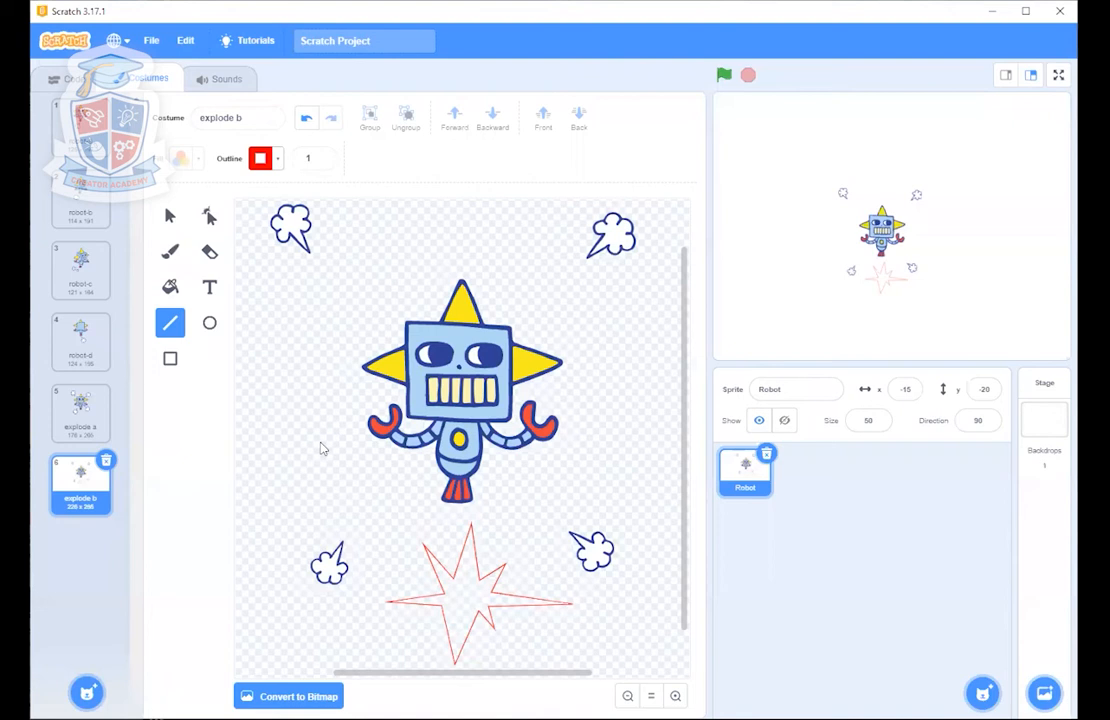
- Fill the star below the robot with red, using color 100, saturation 100 and brightness 100
{"action": "left_click", "coordinate": [170, 287]}
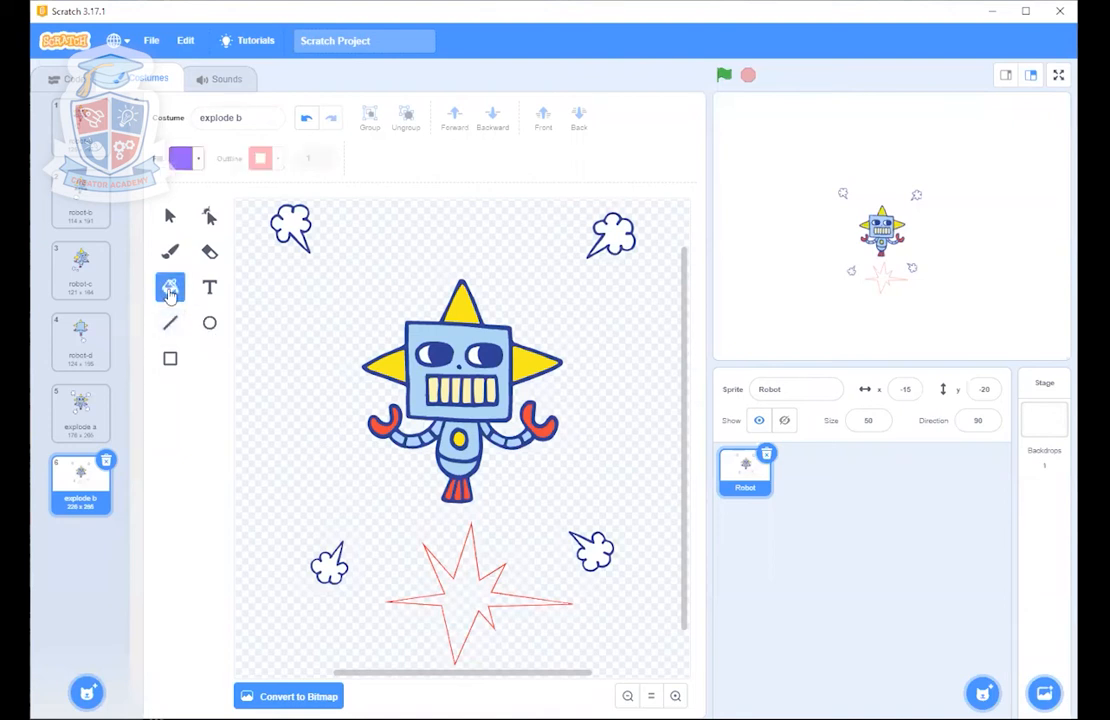
{"action": "left_click", "coordinate": [198, 162]}
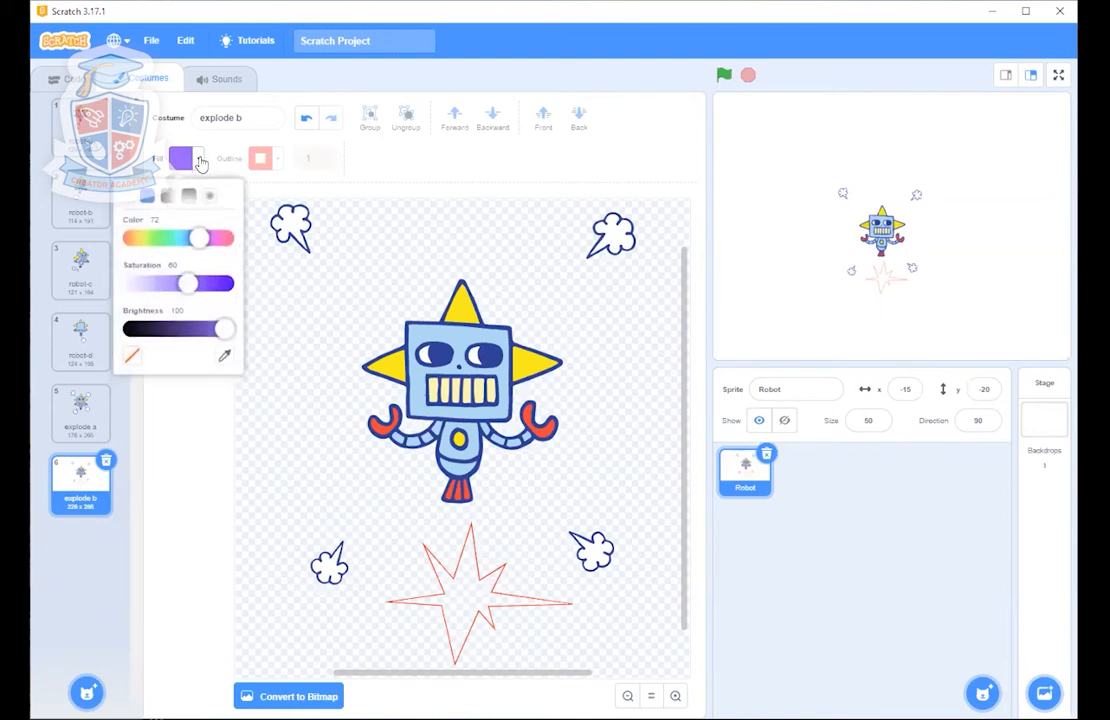
{"action": "left_click", "coordinate": [204, 240]}
{"action": "left_click_drag", "start_coordinate": [206, 245], "coordinate": [228, 285]}
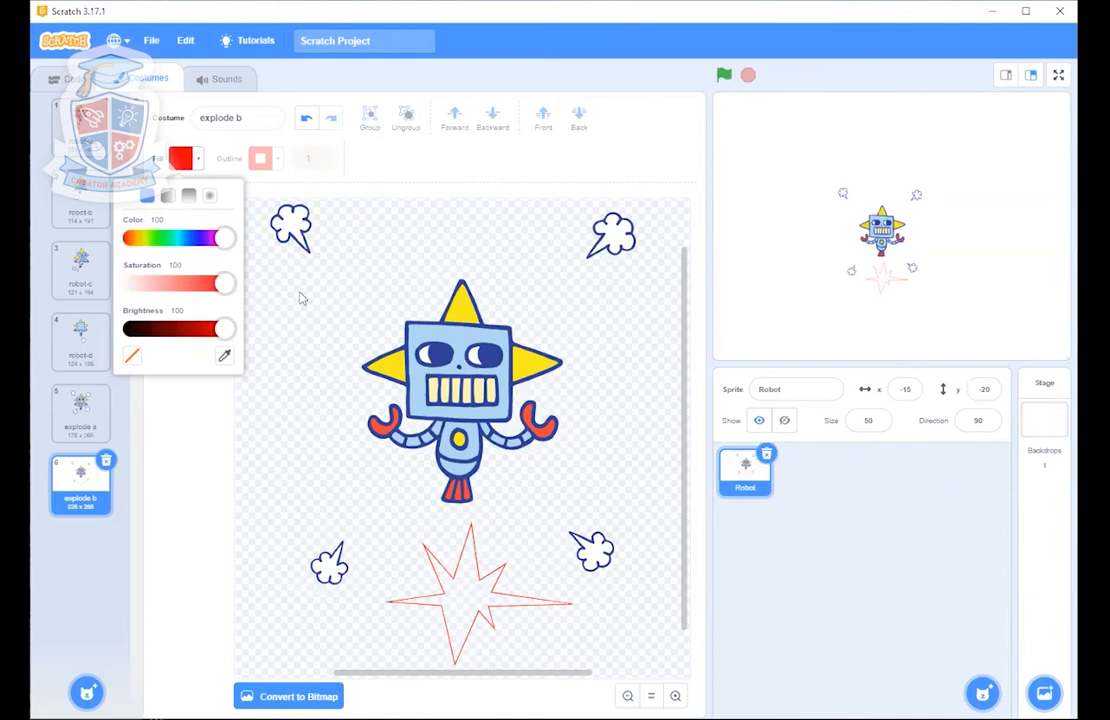
{"action": "left_click", "coordinate": [294, 299]}
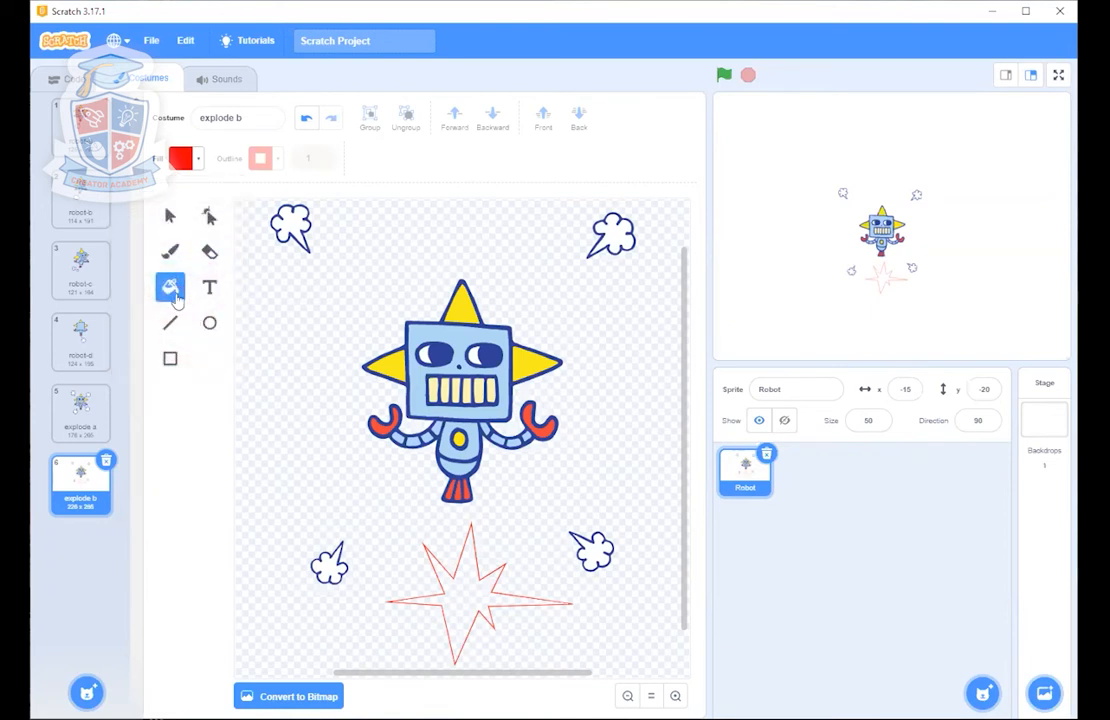
{"action": "left_click", "coordinate": [465, 590]}
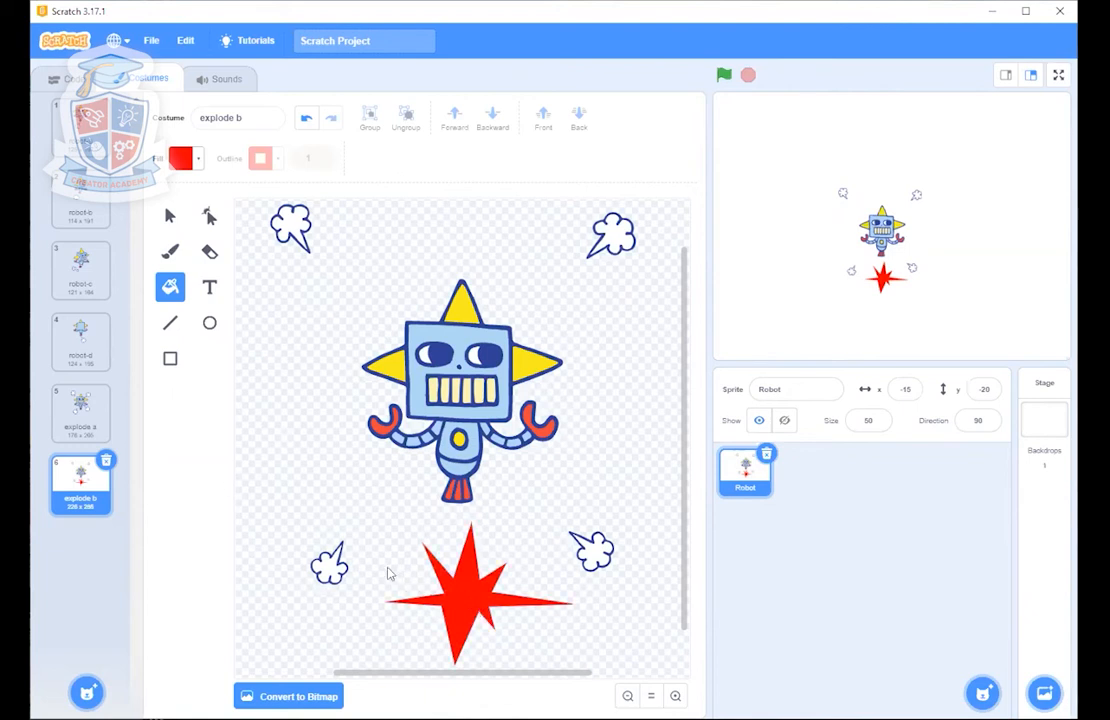
- Move the red star in explode b up over the robot and enlarge it to cover more of the body
{"action": "left_click", "coordinate": [97, 418]}
{"action": "left_click", "coordinate": [82, 485]}
{"action": "left_click", "coordinate": [170, 218]}
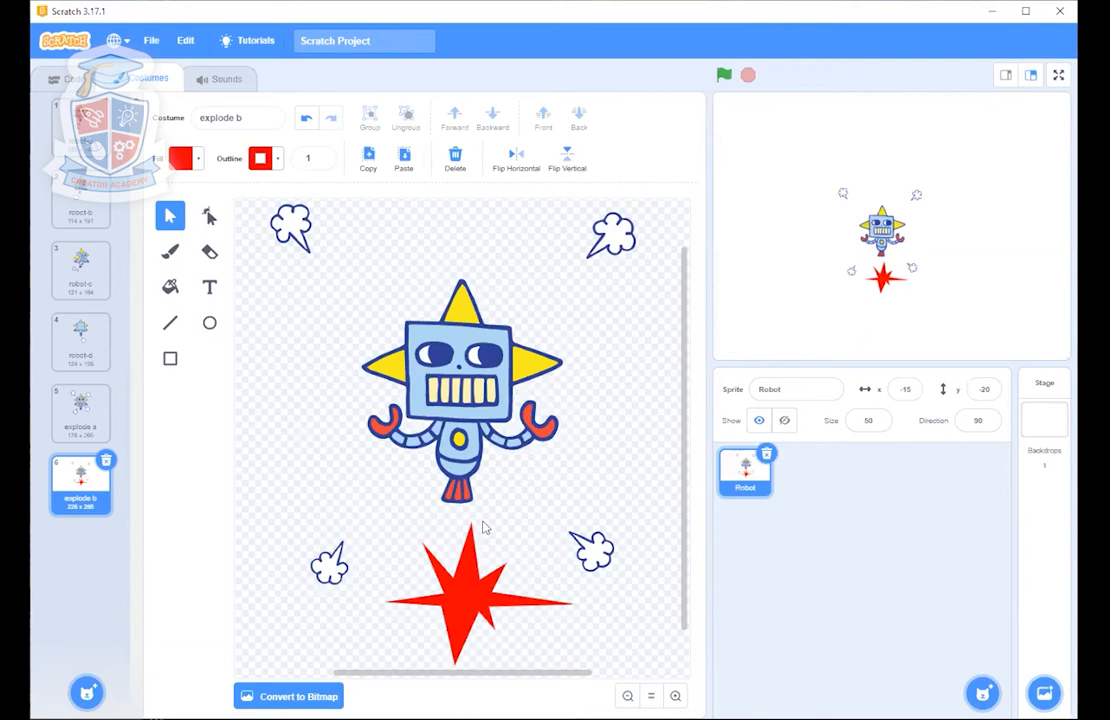
{"action": "left_click", "coordinate": [472, 594]}
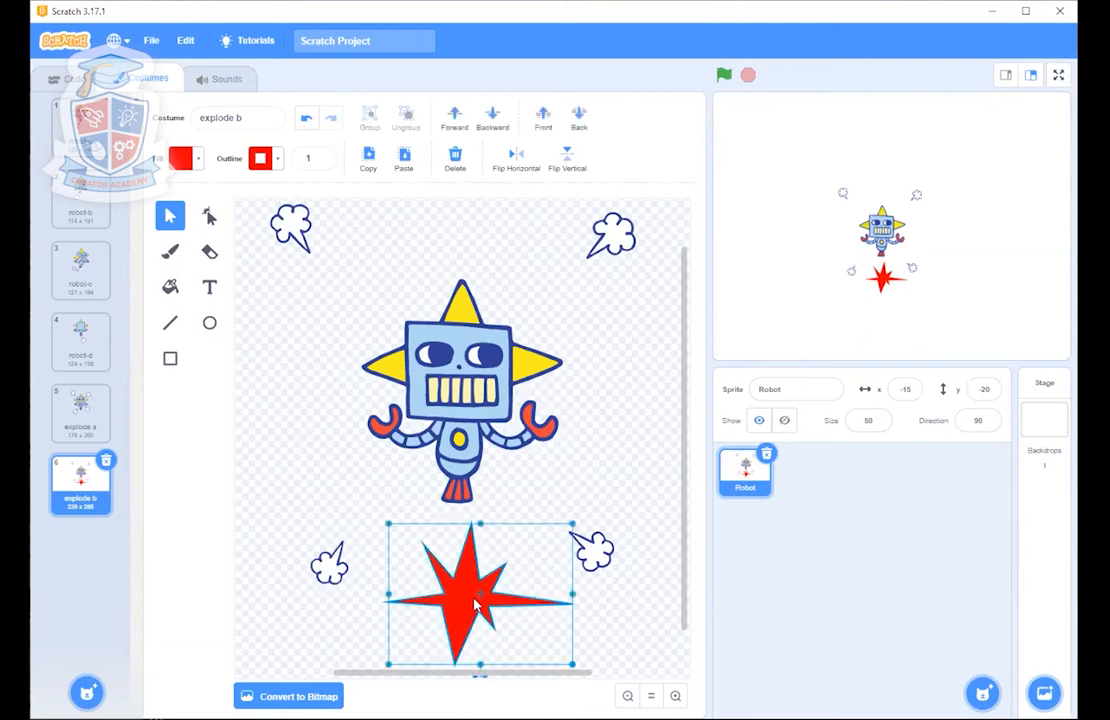
{"action": "left_click_drag", "start_coordinate": [476, 603], "coordinate": [455, 404]}
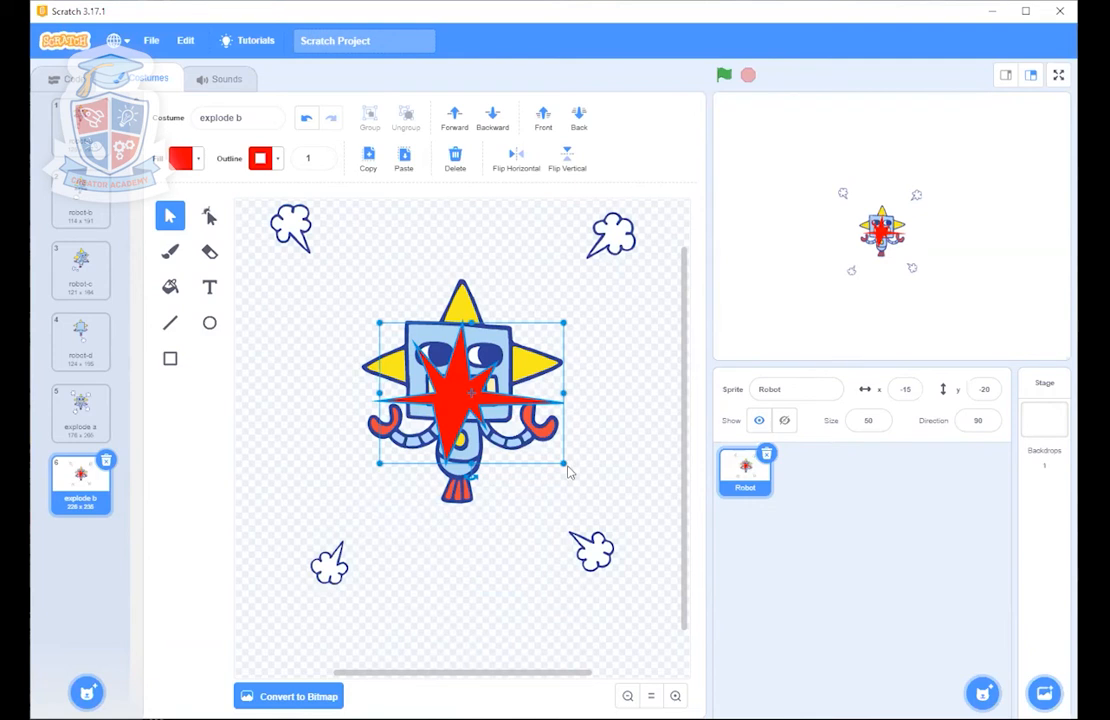
{"action": "left_click_drag", "start_coordinate": [565, 463], "coordinate": [585, 520]}
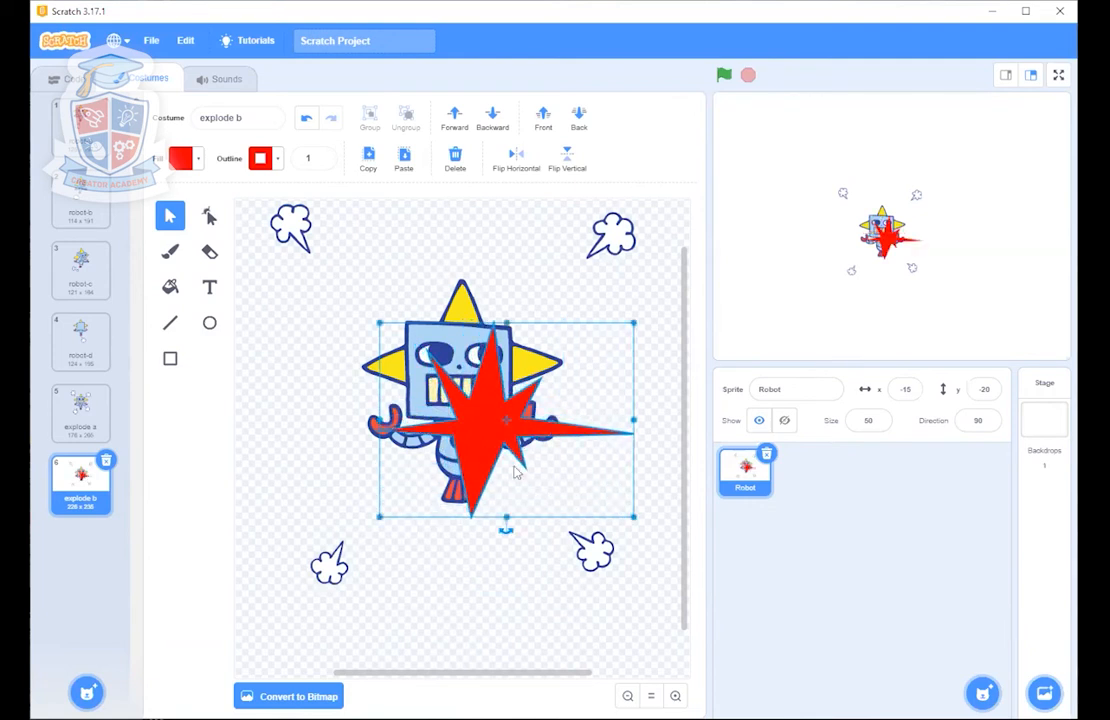
- Enlarge the red star in explode b and center it over the robot's head and body
{"action": "left_click_drag", "start_coordinate": [486, 441], "coordinate": [456, 410]}
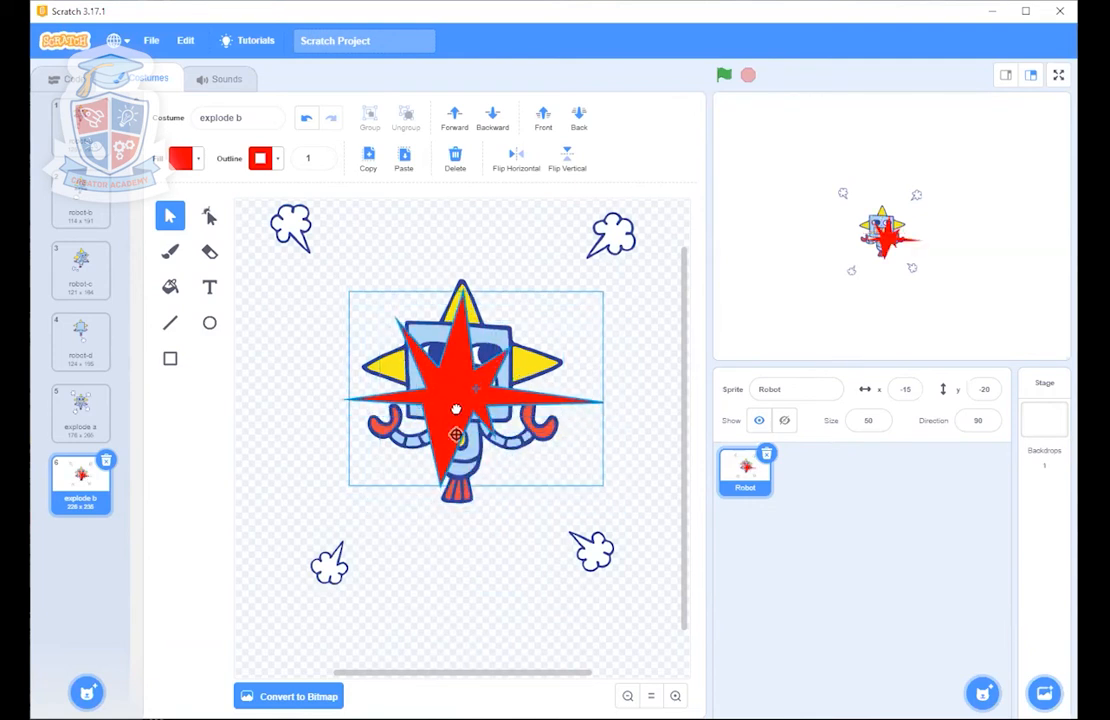
{"action": "left_click_drag", "start_coordinate": [349, 292], "coordinate": [296, 240]}
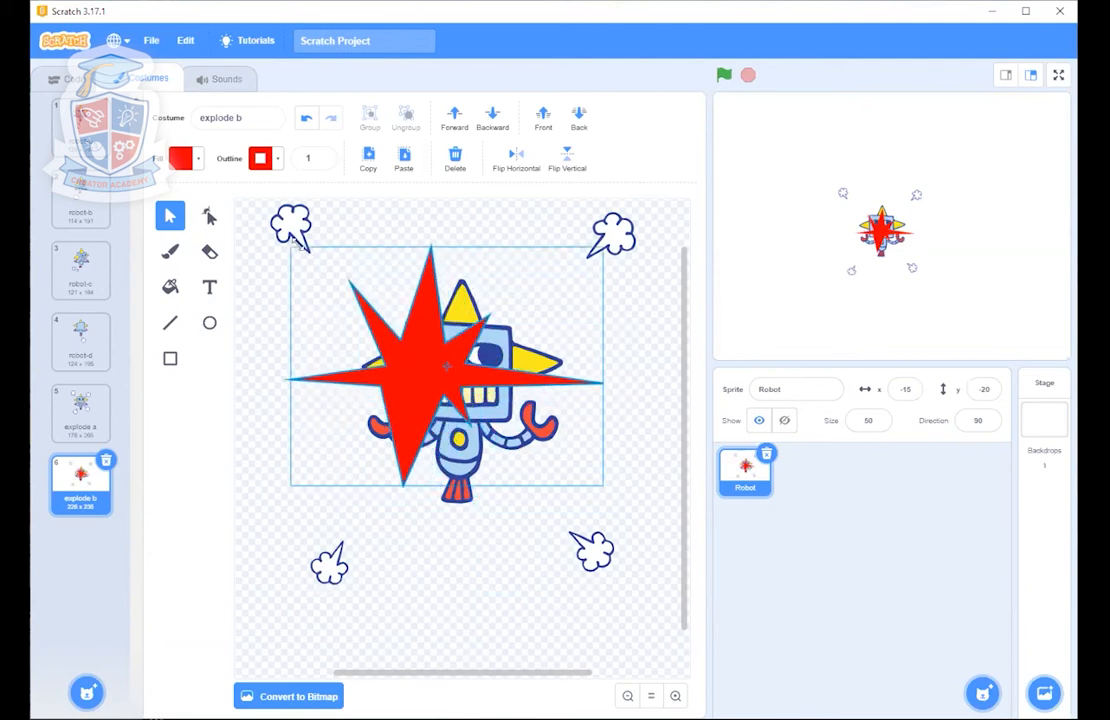
{"action": "left_click_drag", "start_coordinate": [418, 374], "coordinate": [446, 390]}
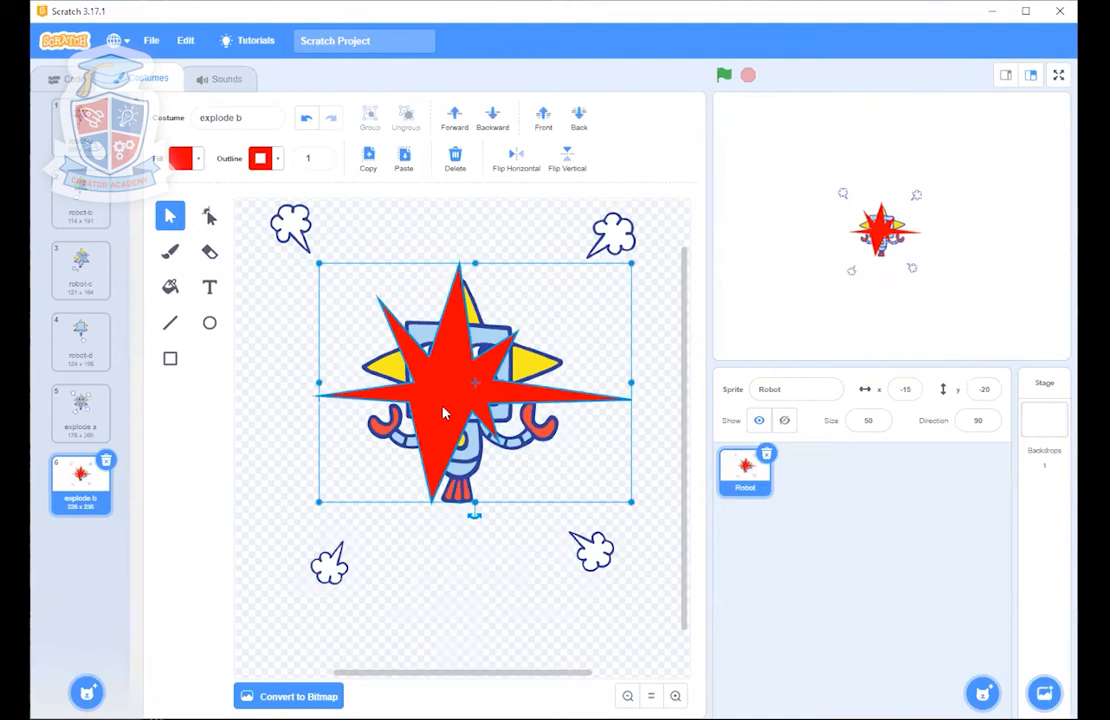
{"action": "mouse_move", "coordinate": [446, 401]}
{"action": "left_mouse_down"}
{"action": "mouse_move", "coordinate": [441, 390]}
{"action": "mouse_move", "coordinate": [443, 402]}
{"action": "left_mouse_up"}
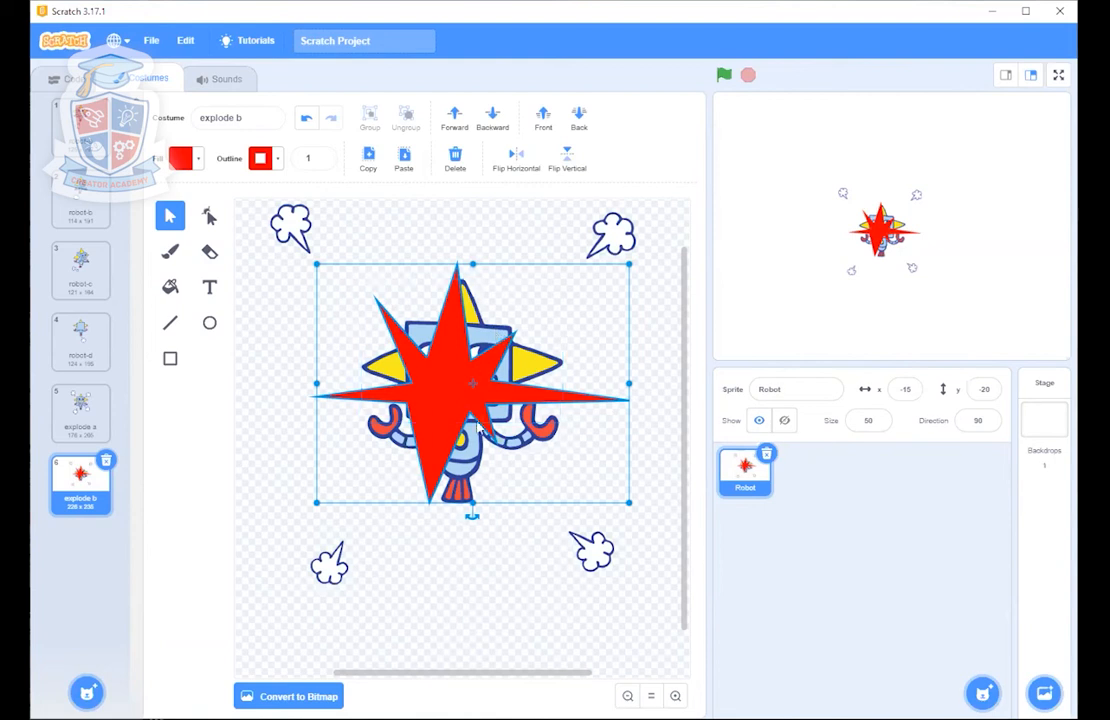
{"action": "left_click_drag", "start_coordinate": [462, 400], "coordinate": [461, 424]}
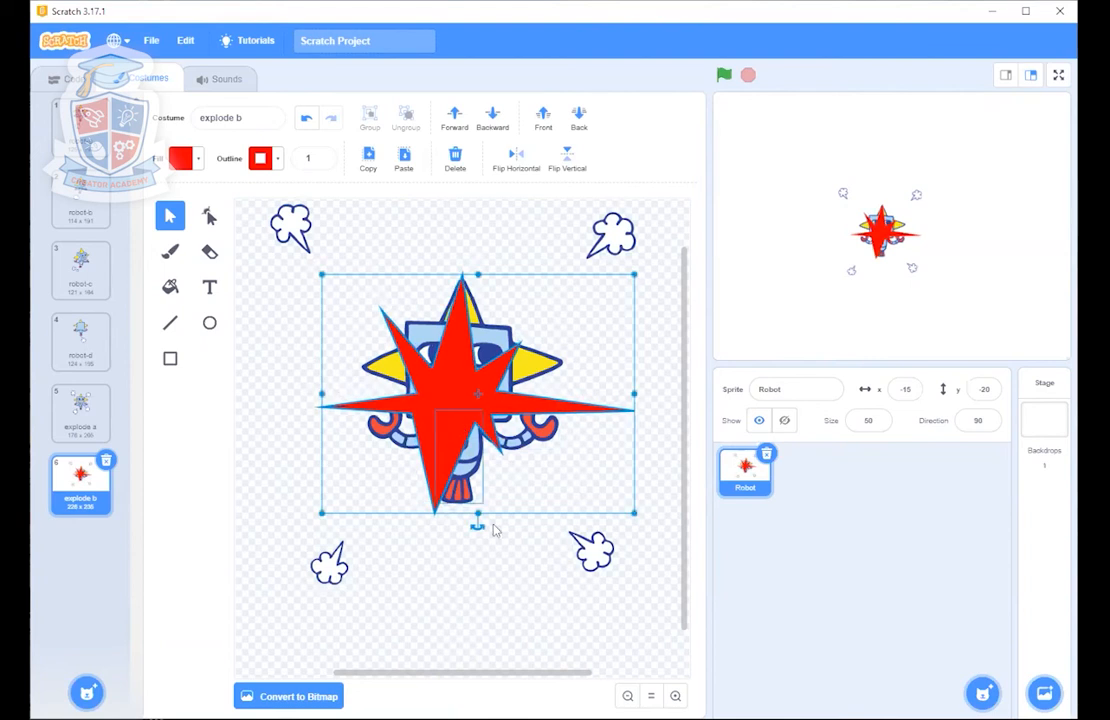
{"action": "left_click", "coordinate": [545, 626]}
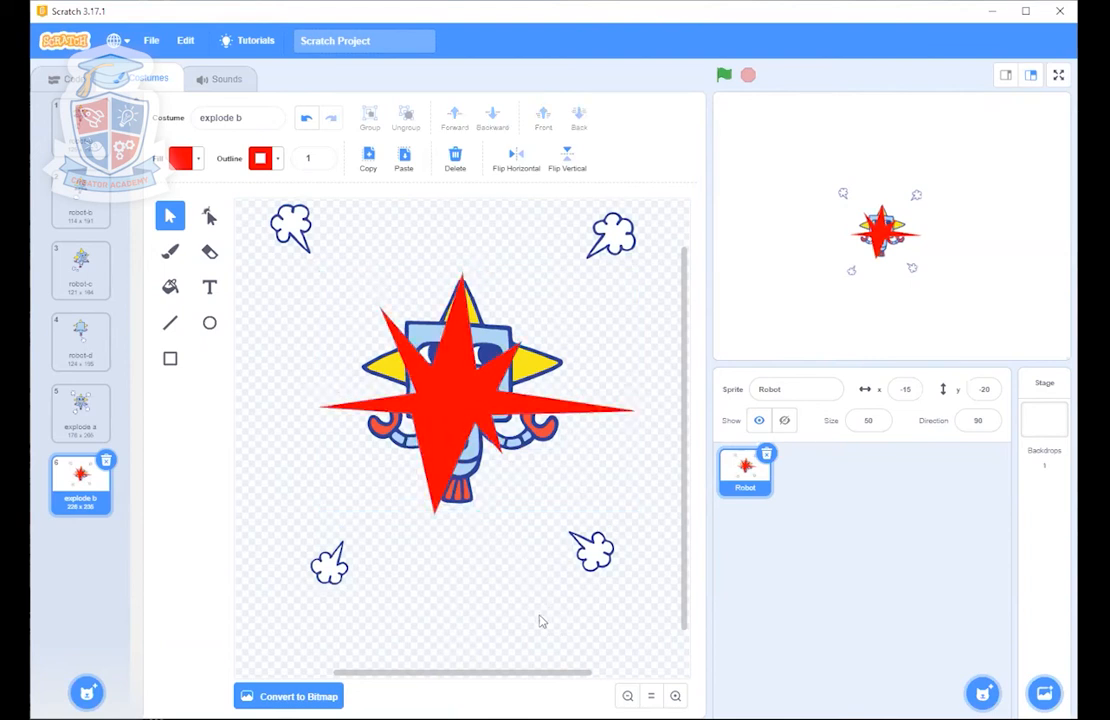
- Send the red star in explode b backward behind the robot's head and shift it slightly down
{"action": "left_click", "coordinate": [381, 352]}
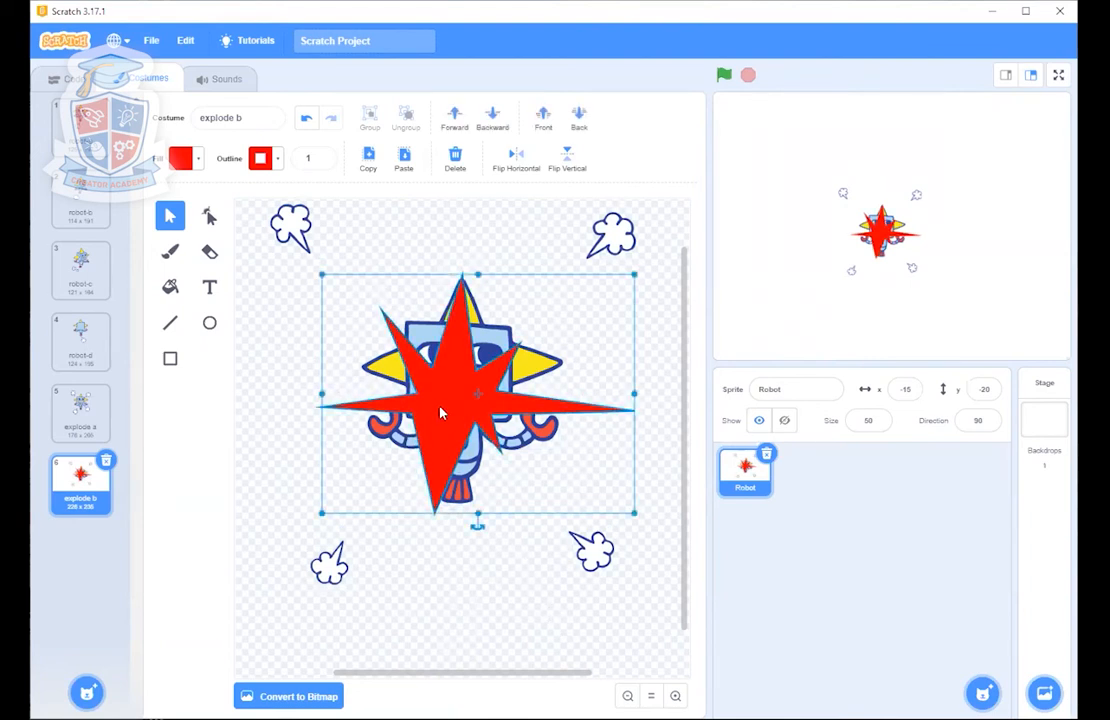
{"action": "left_click", "coordinate": [495, 118]}
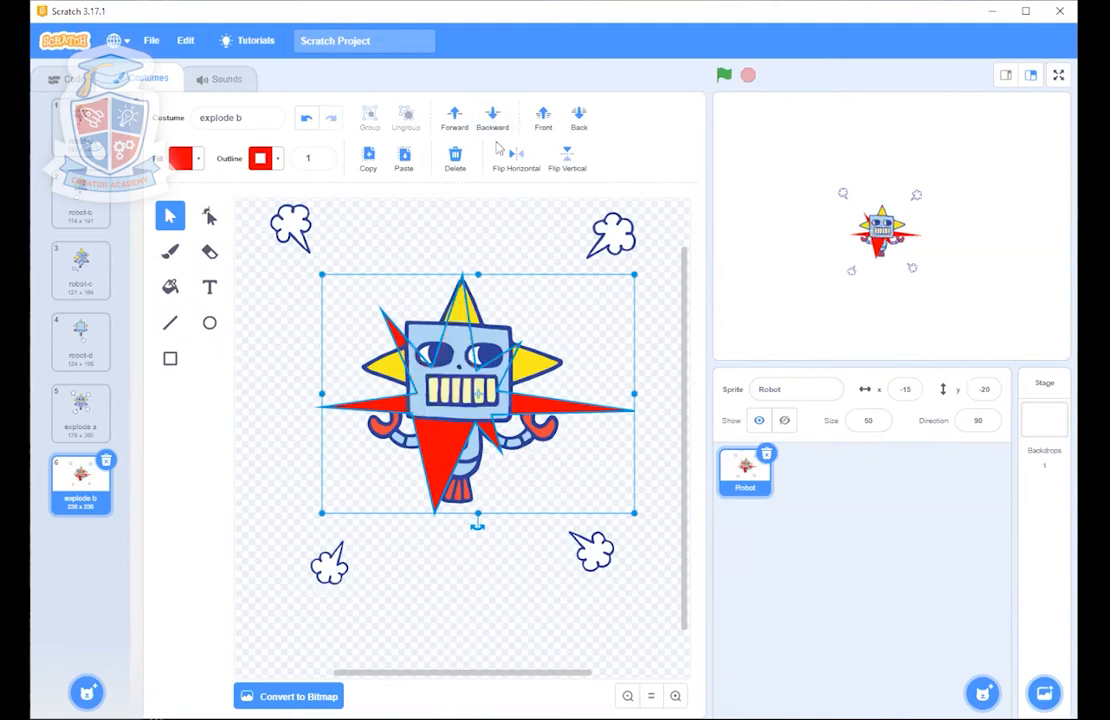
{"action": "left_click", "coordinate": [480, 568]}
{"action": "mouse_move", "coordinate": [446, 453]}
{"action": "left_mouse_down"}
{"action": "mouse_move", "coordinate": [426, 458]}
{"action": "mouse_move", "coordinate": [450, 461]}
{"action": "mouse_move", "coordinate": [425, 461]}
{"action": "mouse_move", "coordinate": [445, 460]}
{"action": "left_mouse_up"}
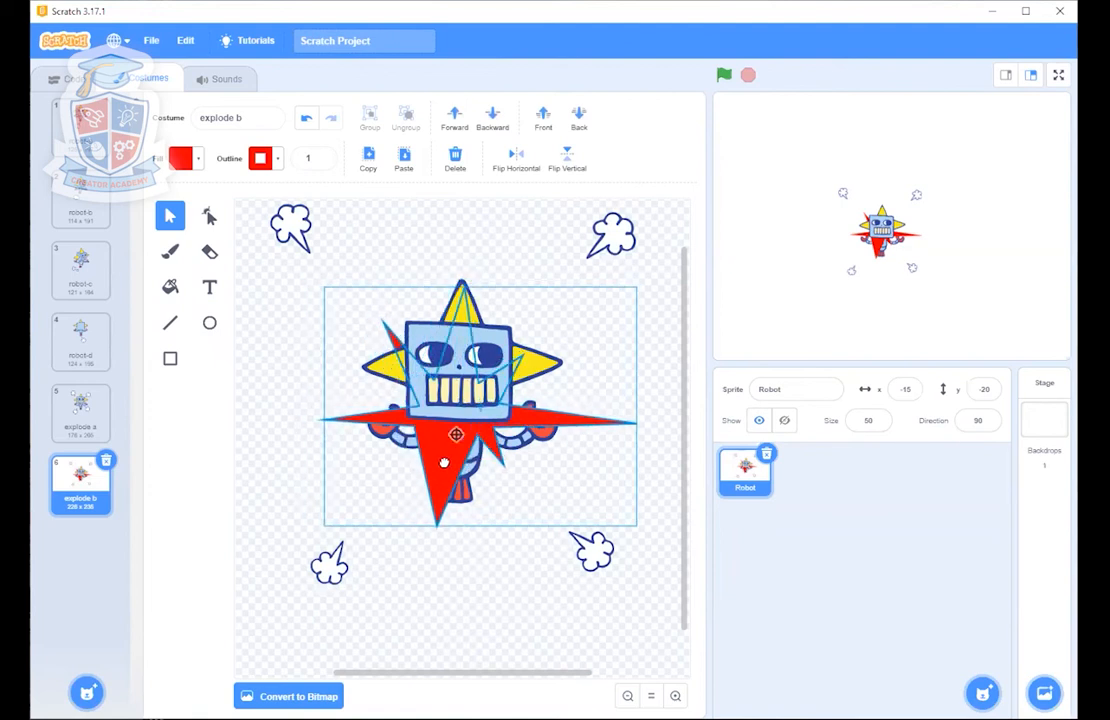
{"action": "left_click", "coordinate": [478, 563]}
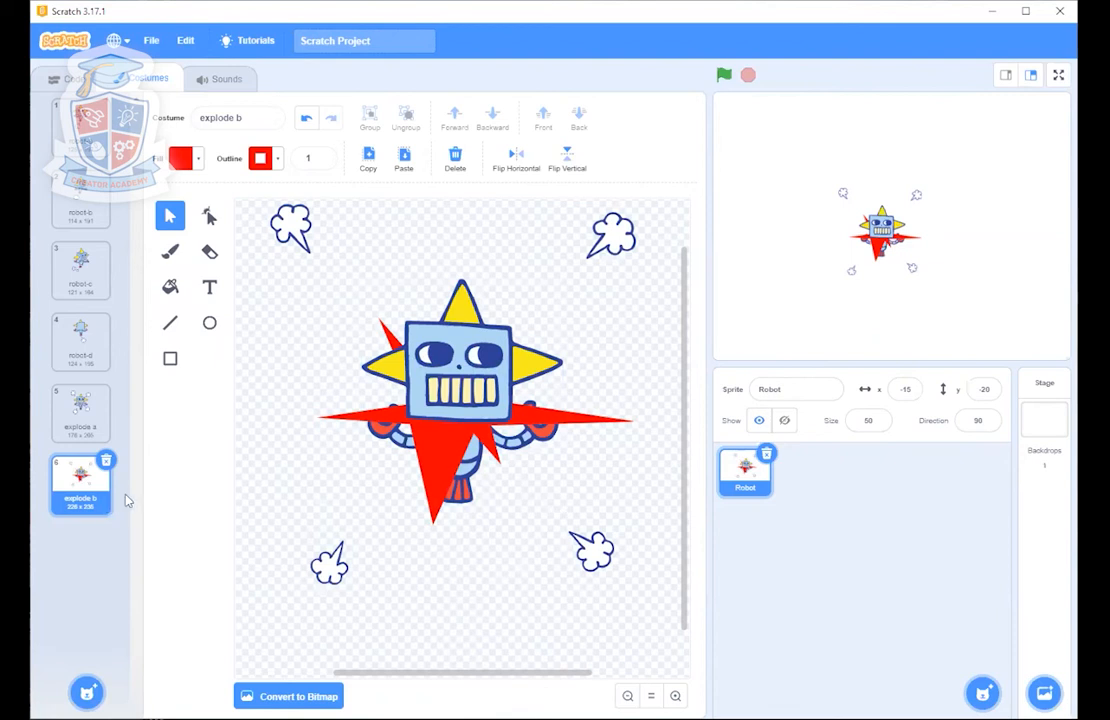
- Duplicate the explode b costume and rename the copy explode c
{"action": "right_click", "coordinate": [87, 488]}
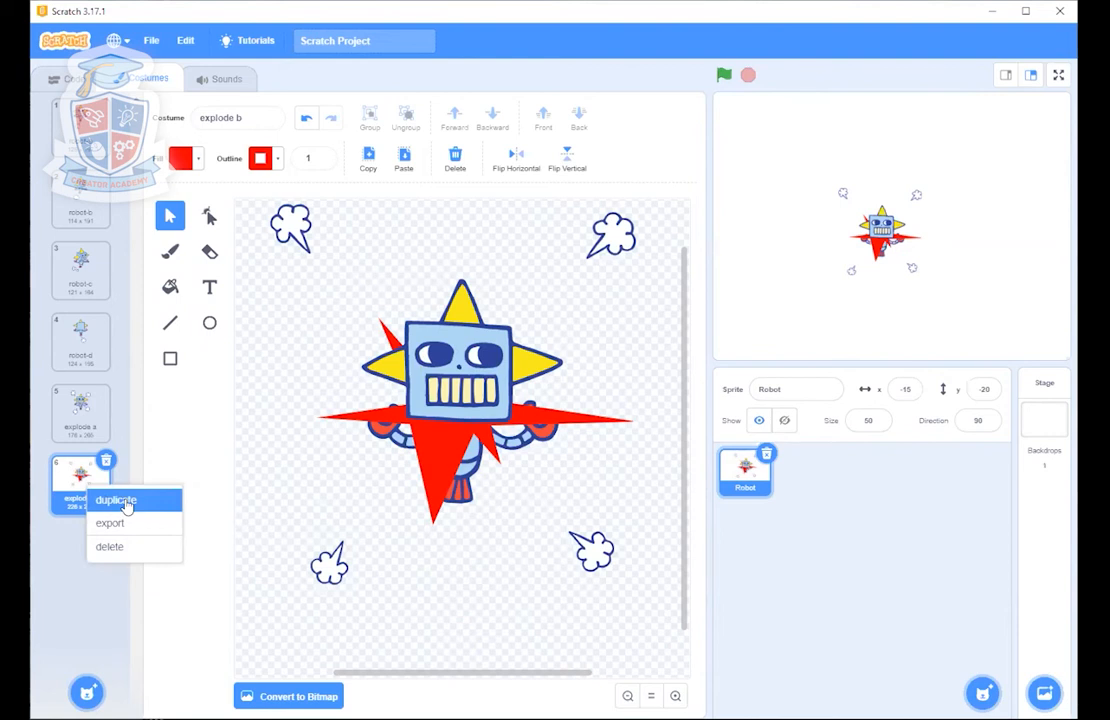
{"action": "left_click", "coordinate": [124, 502]}
{"action": "left_click", "coordinate": [271, 119]}
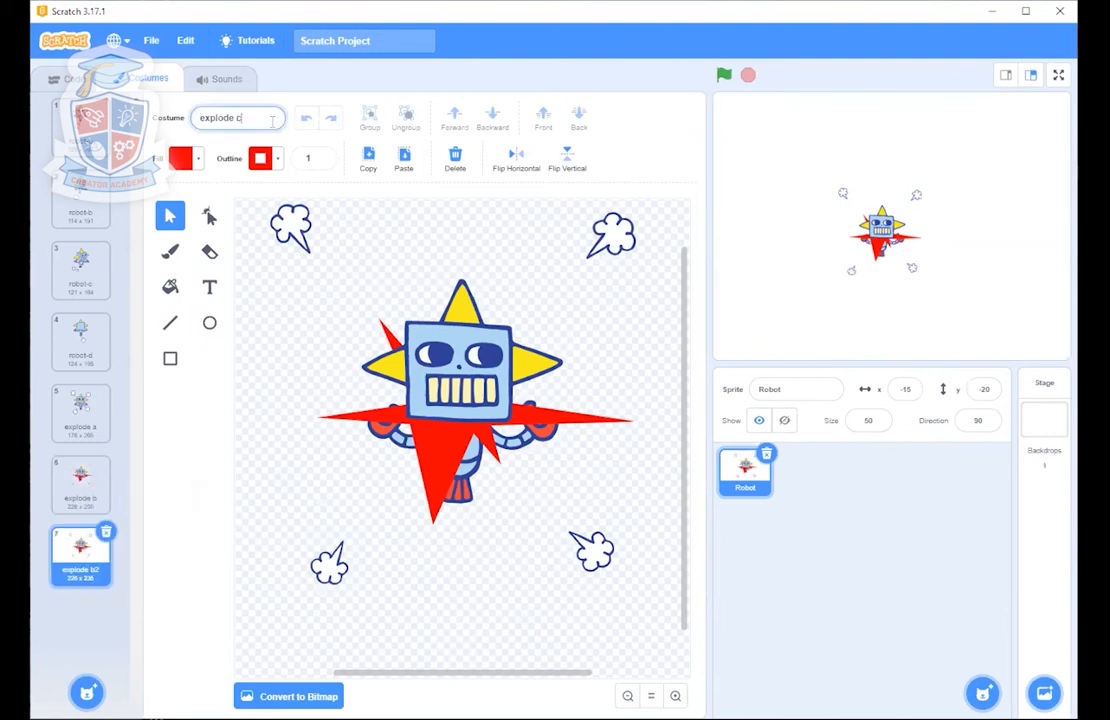
{"action": "left_click", "coordinate": [286, 331]}
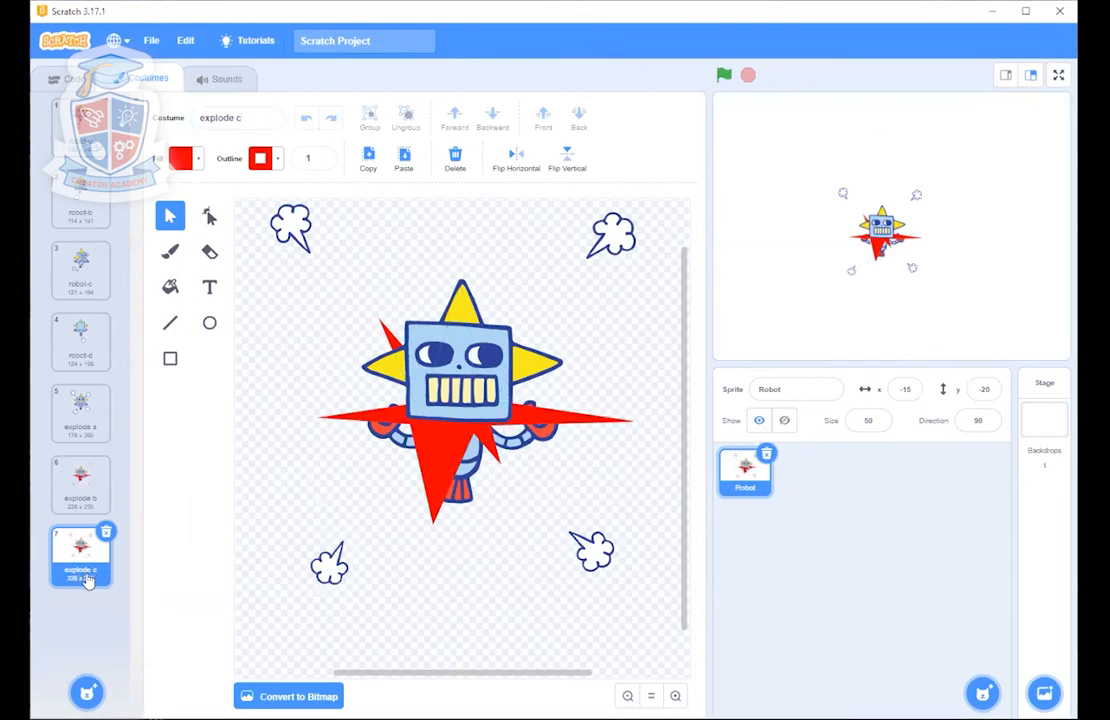
{"action": "left_click", "coordinate": [299, 237]}
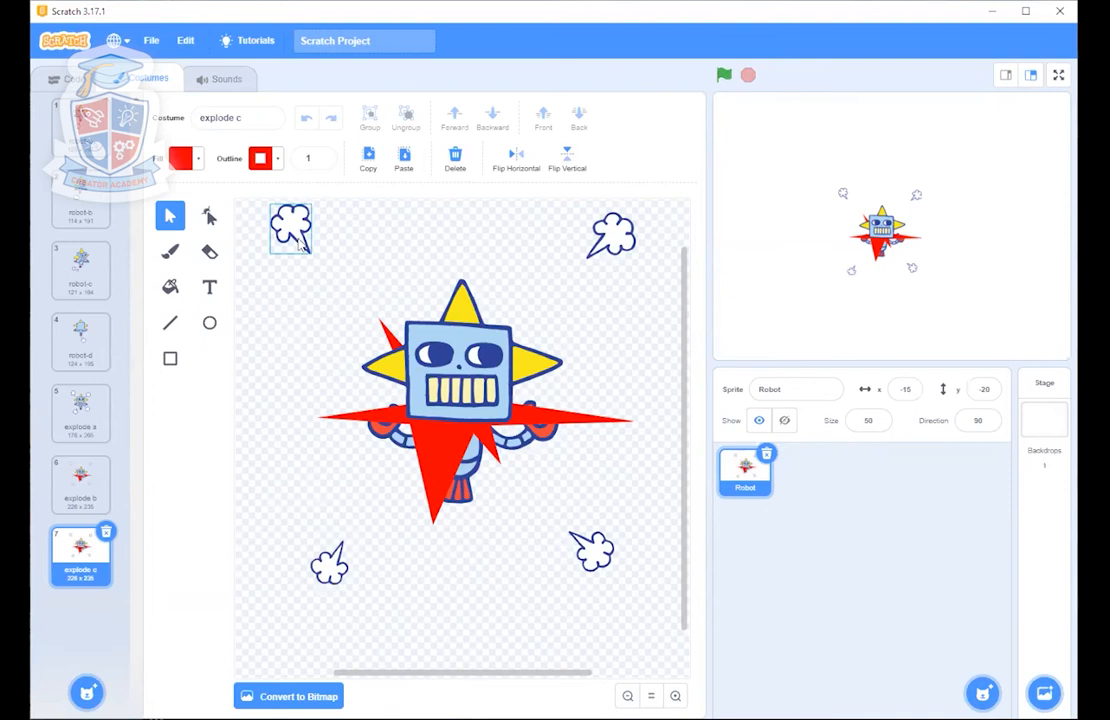
{"action": "left_click", "coordinate": [301, 240]}
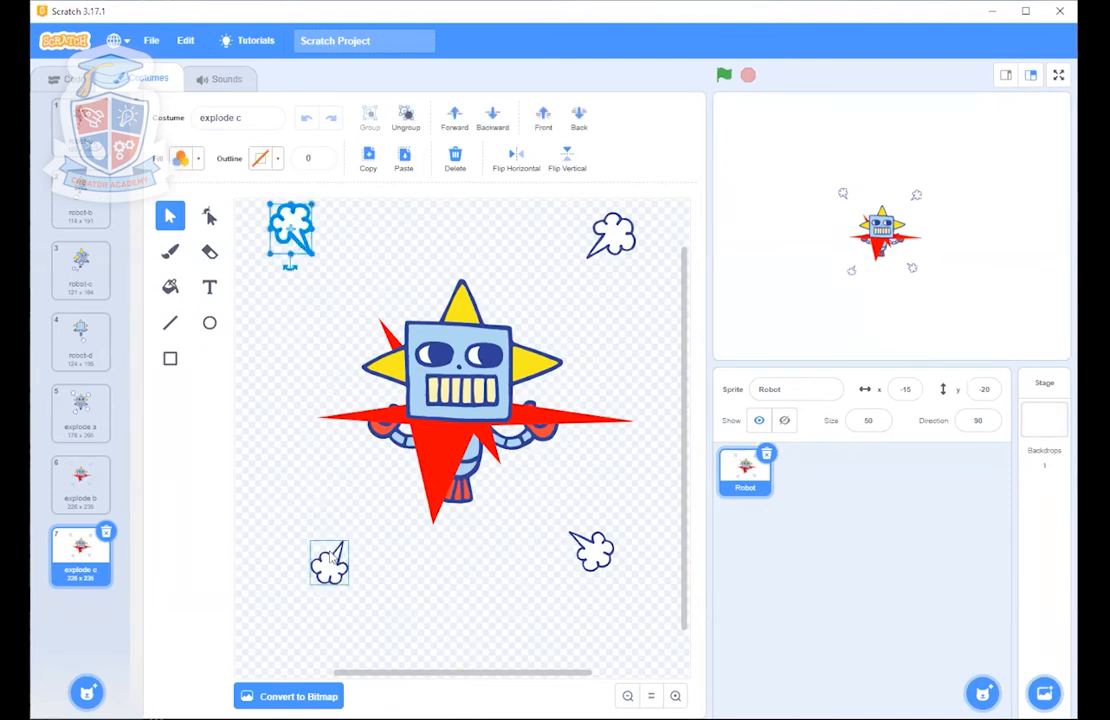
{"action": "left_click", "coordinate": [100, 375]}
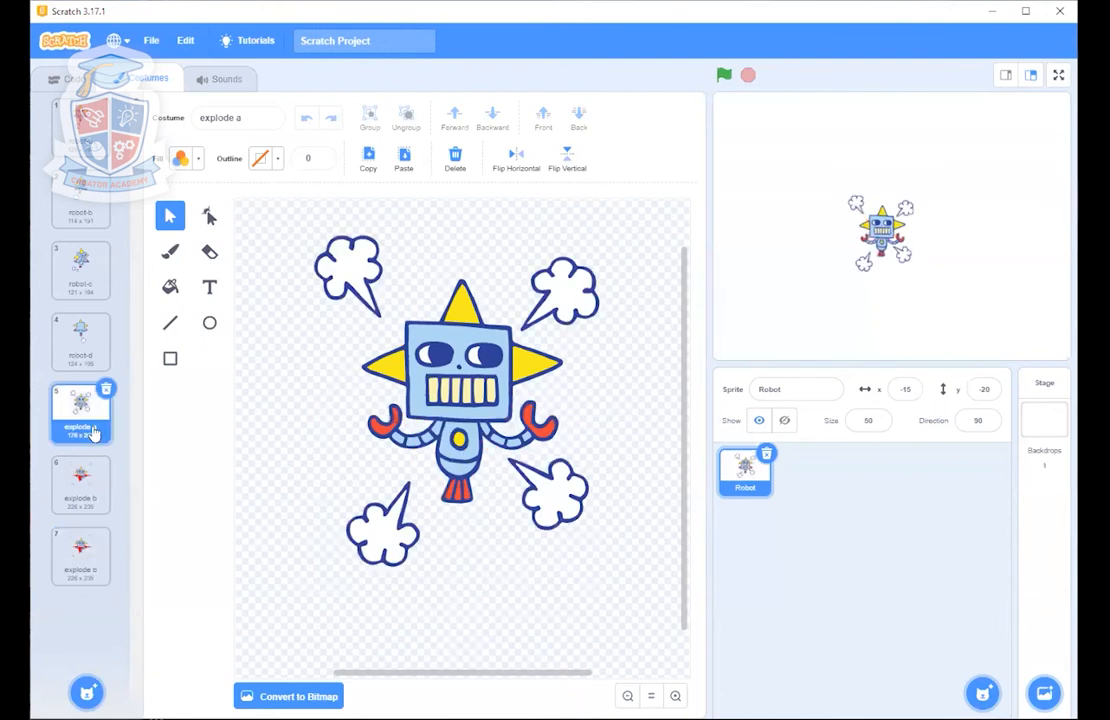
{"action": "left_click", "coordinate": [95, 485]}
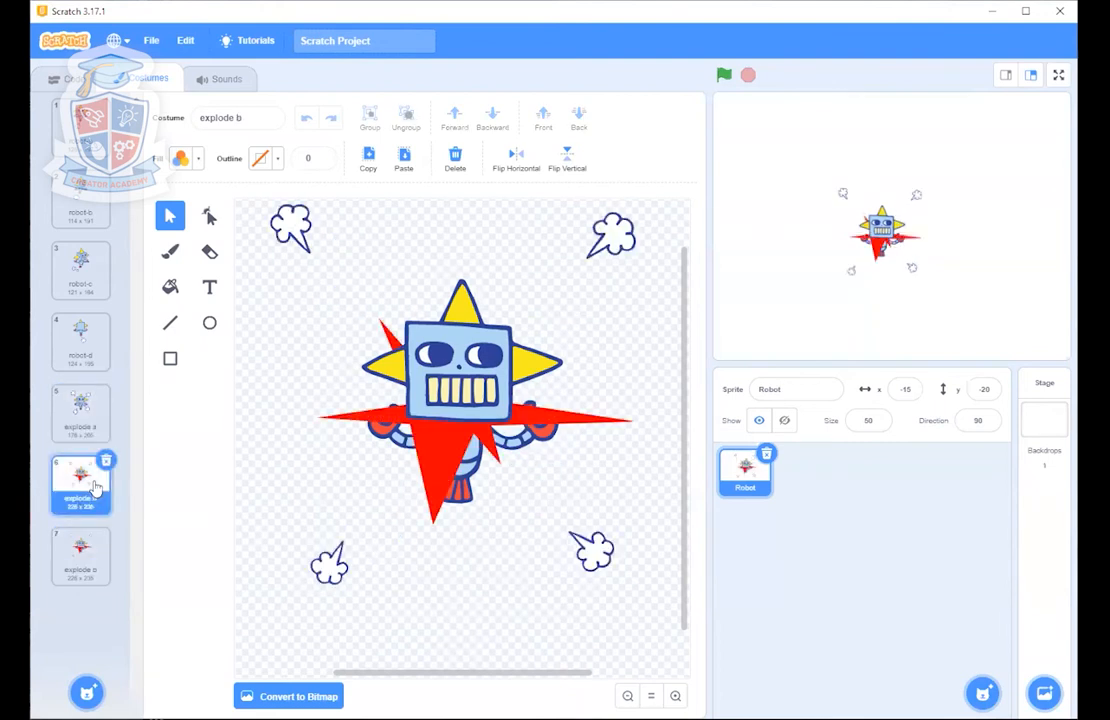
- Delete all four clouds around the robot in the explode c costume
{"action": "left_click", "coordinate": [100, 554]}
{"action": "left_click", "coordinate": [285, 225]}
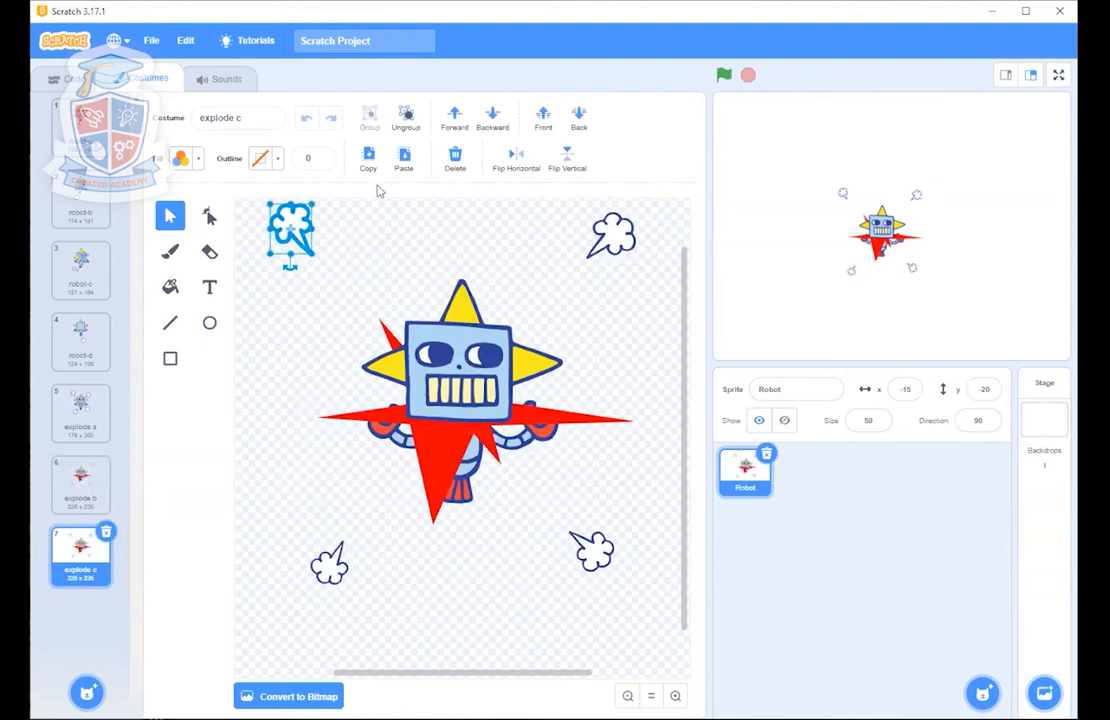
{"action": "left_click", "coordinate": [455, 165]}
{"action": "left_click", "coordinate": [608, 233]}
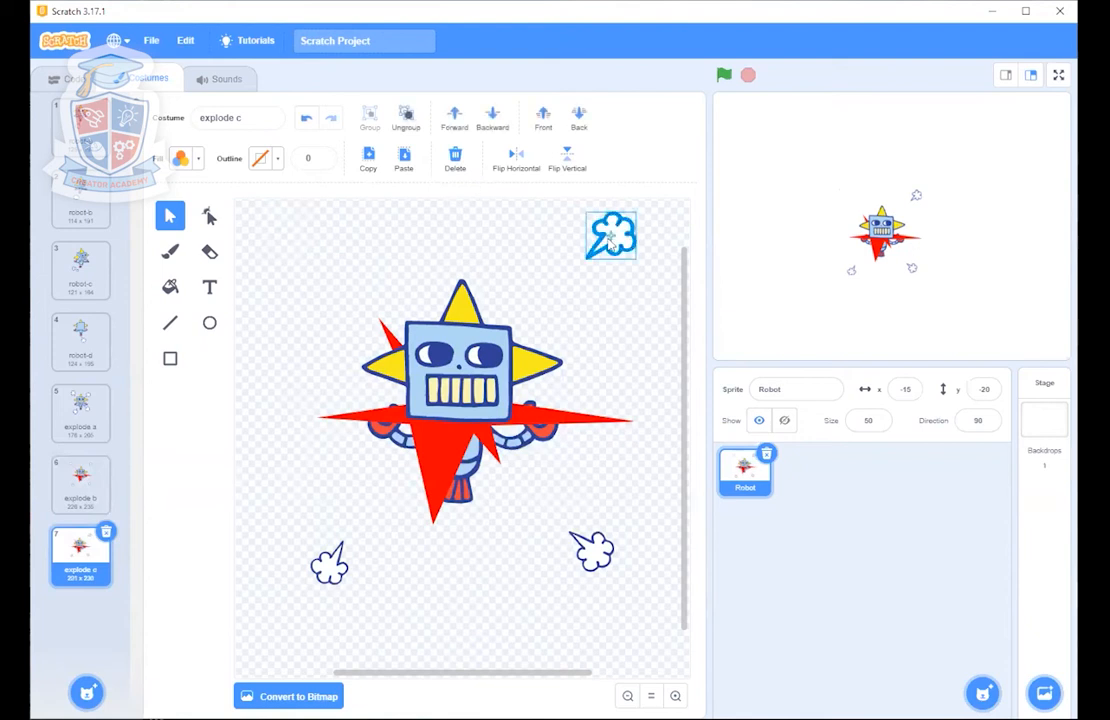
{"action": "left_click", "coordinate": [455, 165]}
{"action": "left_click", "coordinate": [592, 550]}
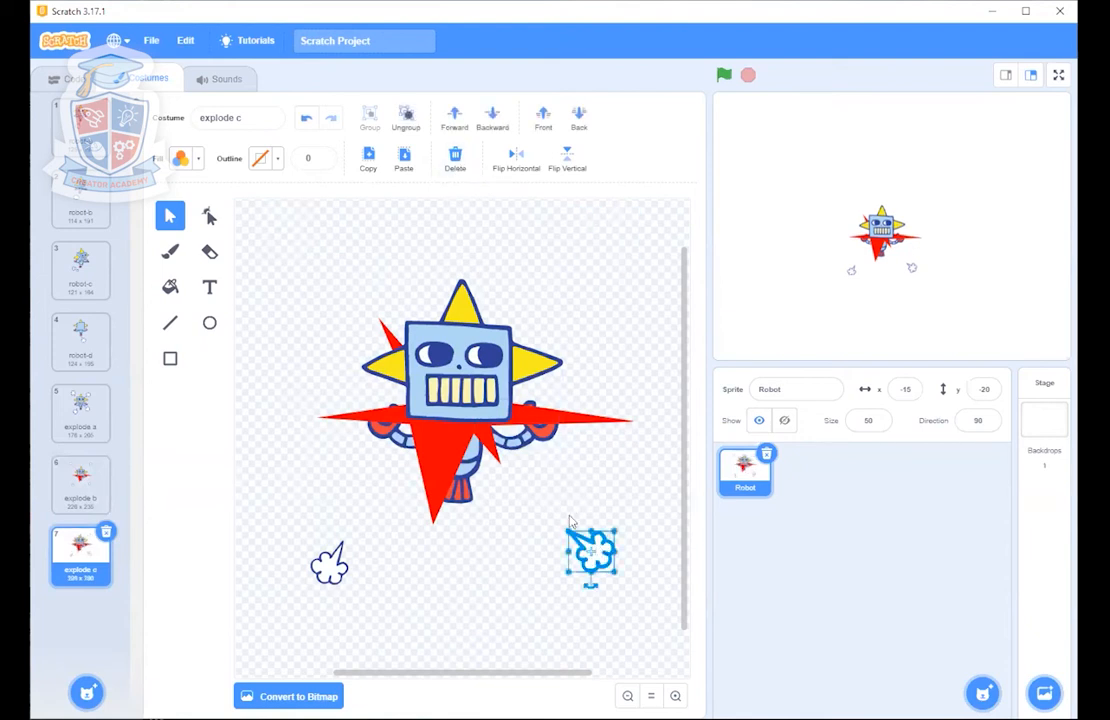
{"action": "left_click", "coordinate": [455, 165]}
{"action": "left_click", "coordinate": [327, 565]}
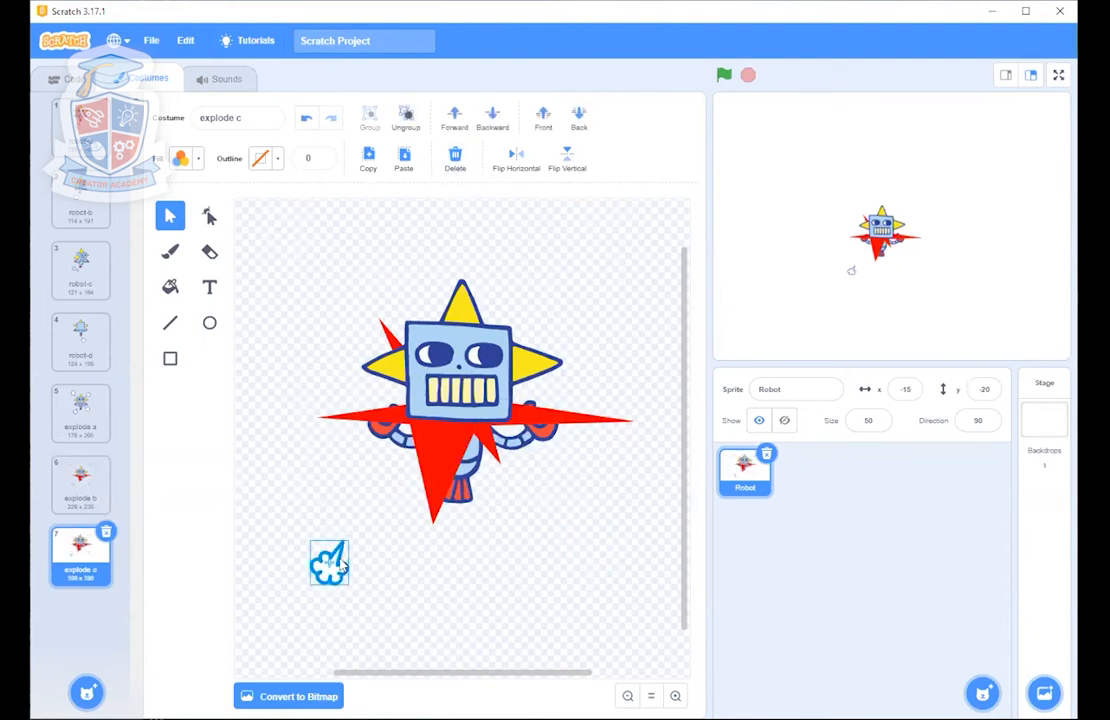
{"action": "left_click", "coordinate": [455, 160]}
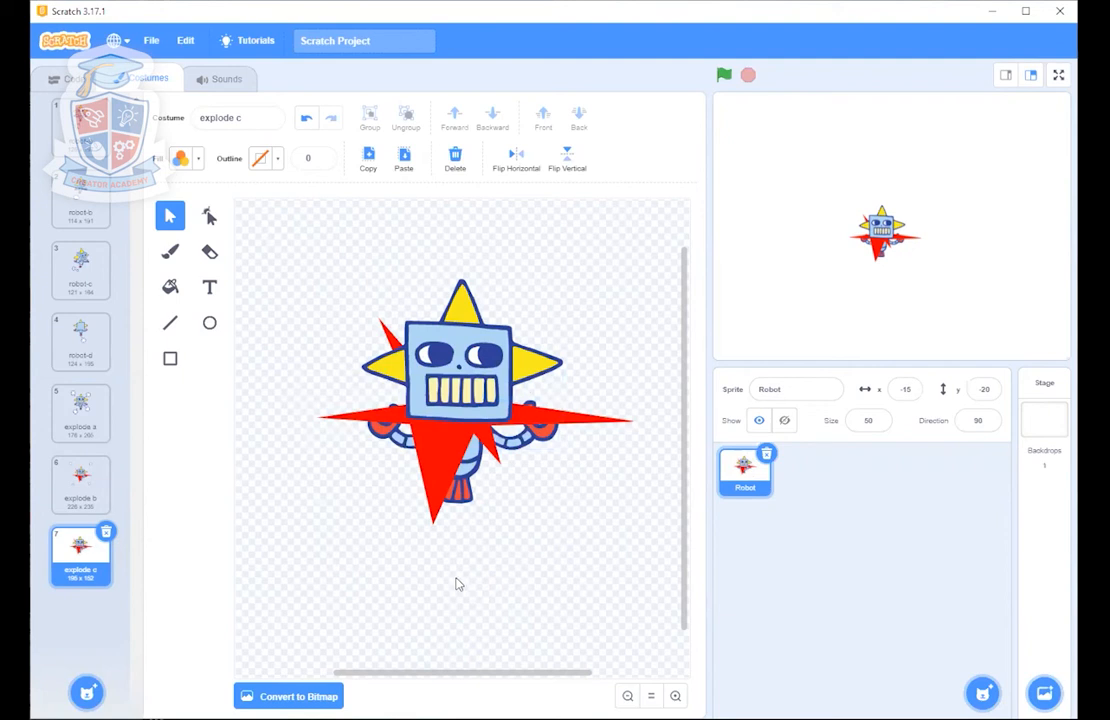
- Shrink the red star in explode c and reposition it centered behind the robot
{"action": "left_click", "coordinate": [430, 487]}
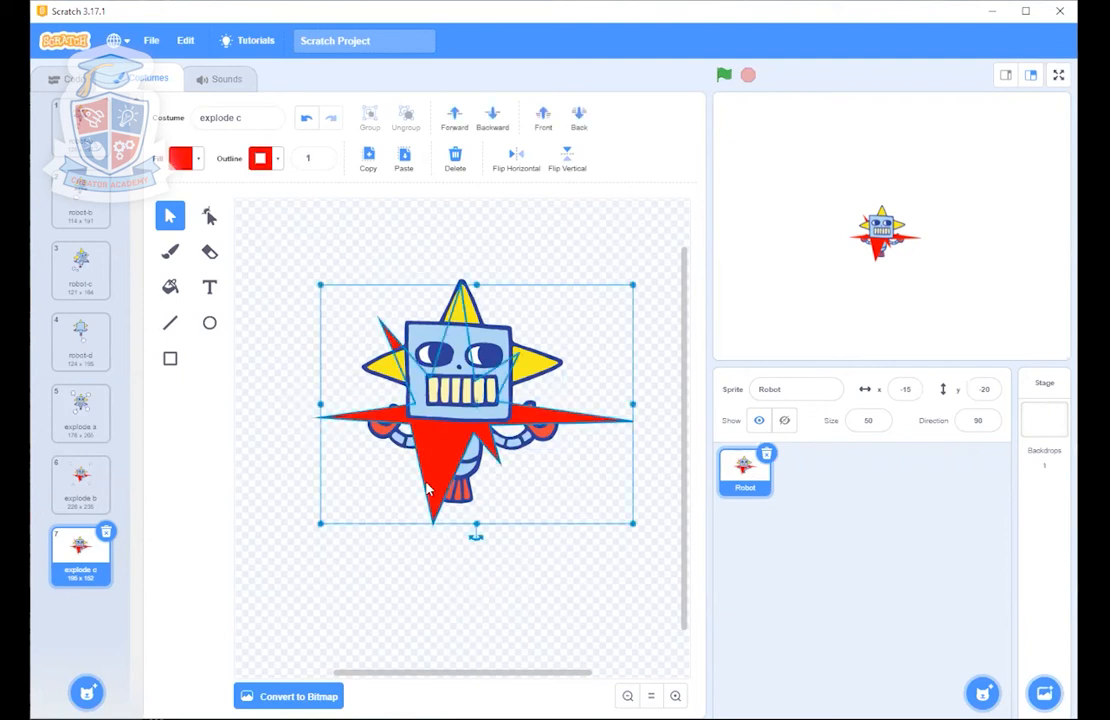
{"action": "left_click", "coordinate": [364, 600]}
{"action": "left_click", "coordinate": [438, 457]}
{"action": "left_click", "coordinate": [384, 587]}
{"action": "left_click", "coordinate": [441, 476]}
{"action": "left_click_drag", "start_coordinate": [635, 523], "coordinate": [566, 474]}
{"action": "left_click", "coordinate": [352, 390]}
{"action": "left_click_drag", "start_coordinate": [352, 390], "coordinate": [402, 416]}
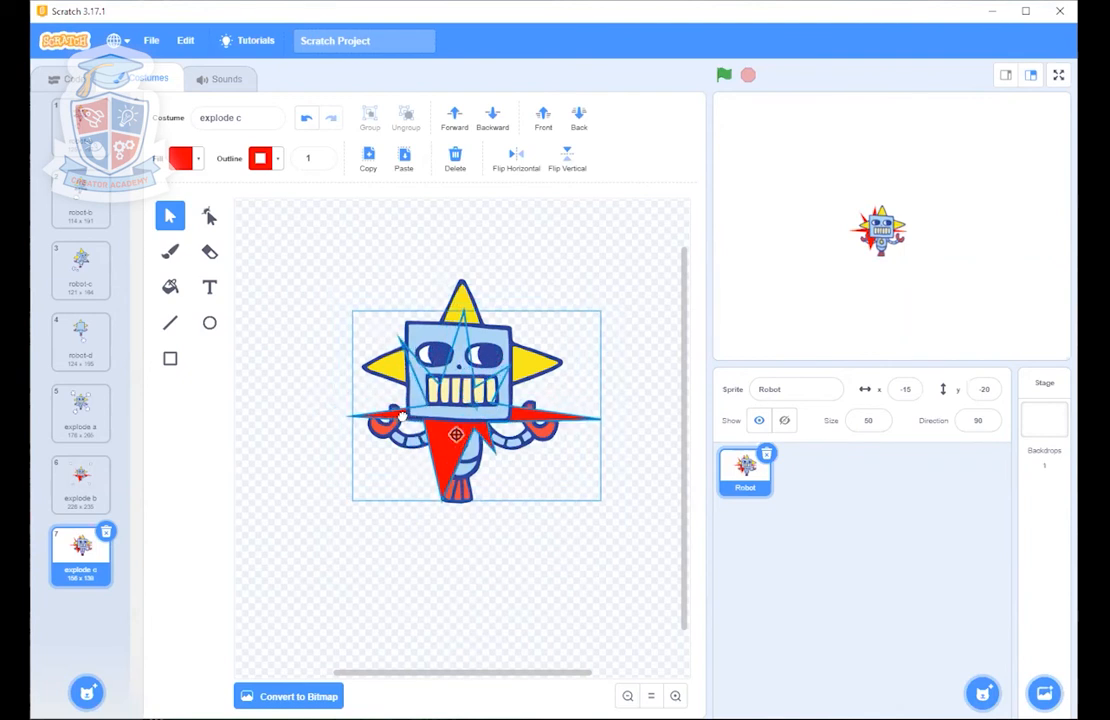
{"action": "left_click", "coordinate": [278, 487]}
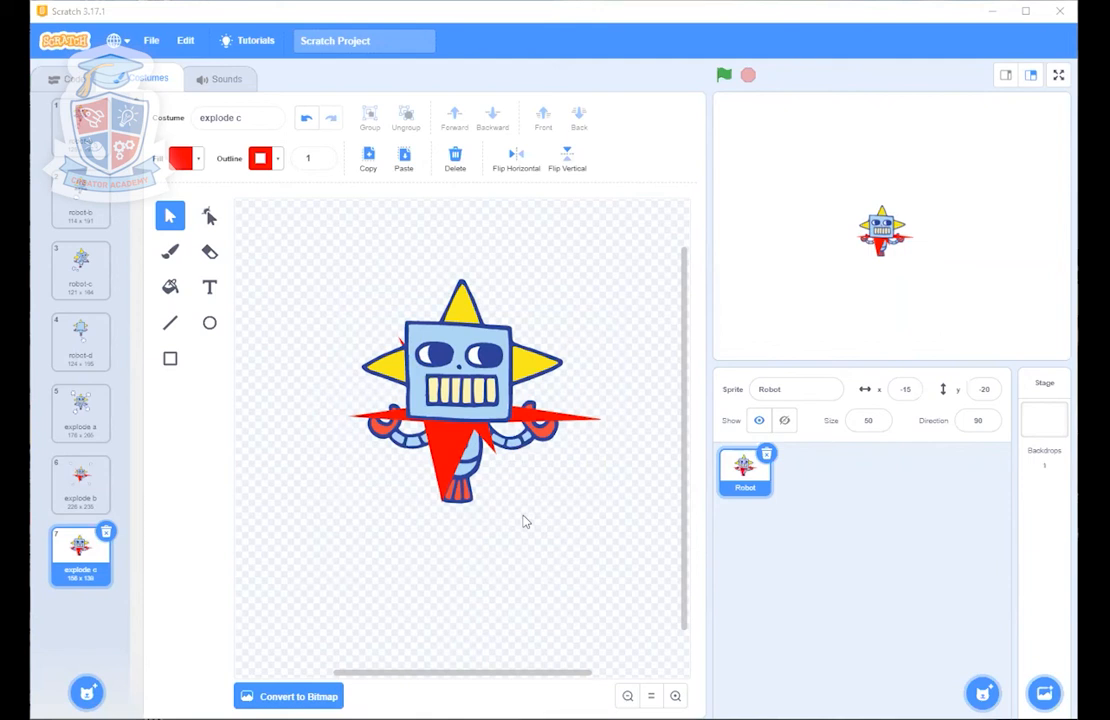
- Review the robot-a, explode a and explode b costumes in sequence
{"action": "left_click", "coordinate": [80, 130]}
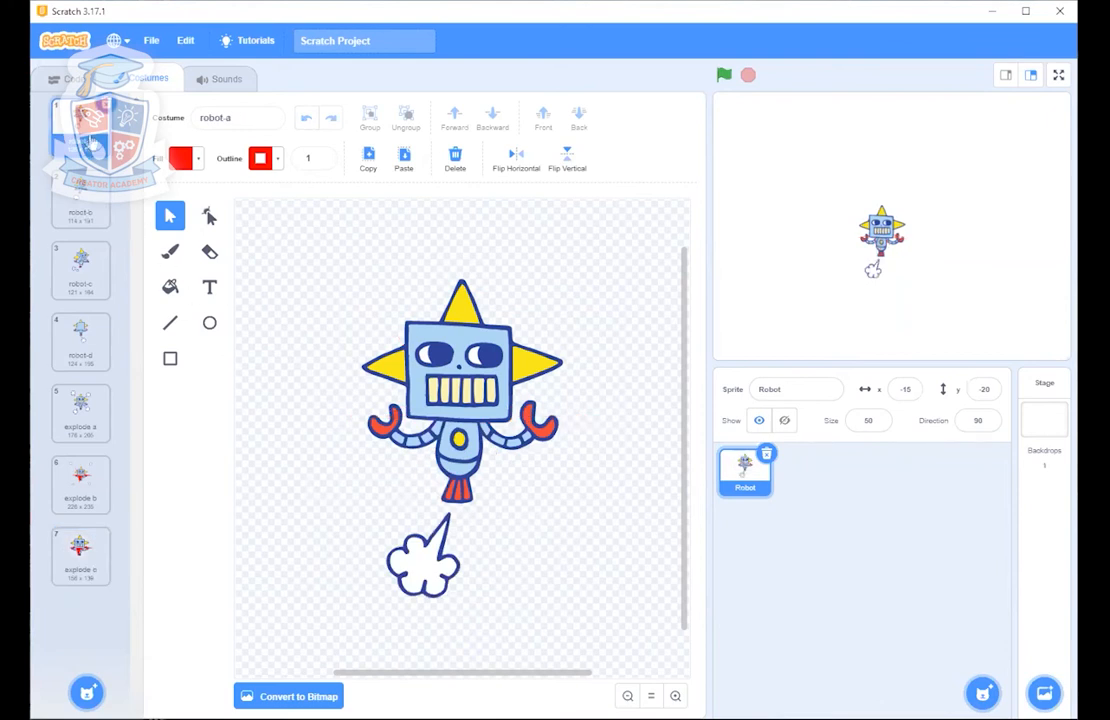
{"action": "left_click", "coordinate": [79, 418]}
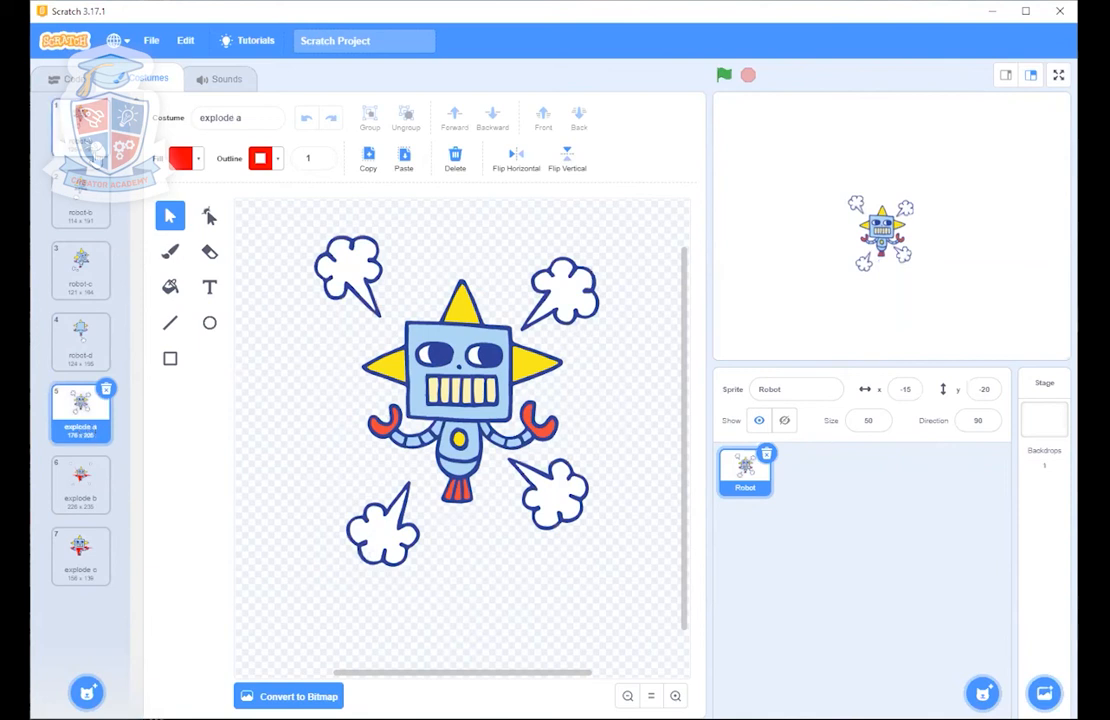
{"action": "left_click", "coordinate": [378, 525]}
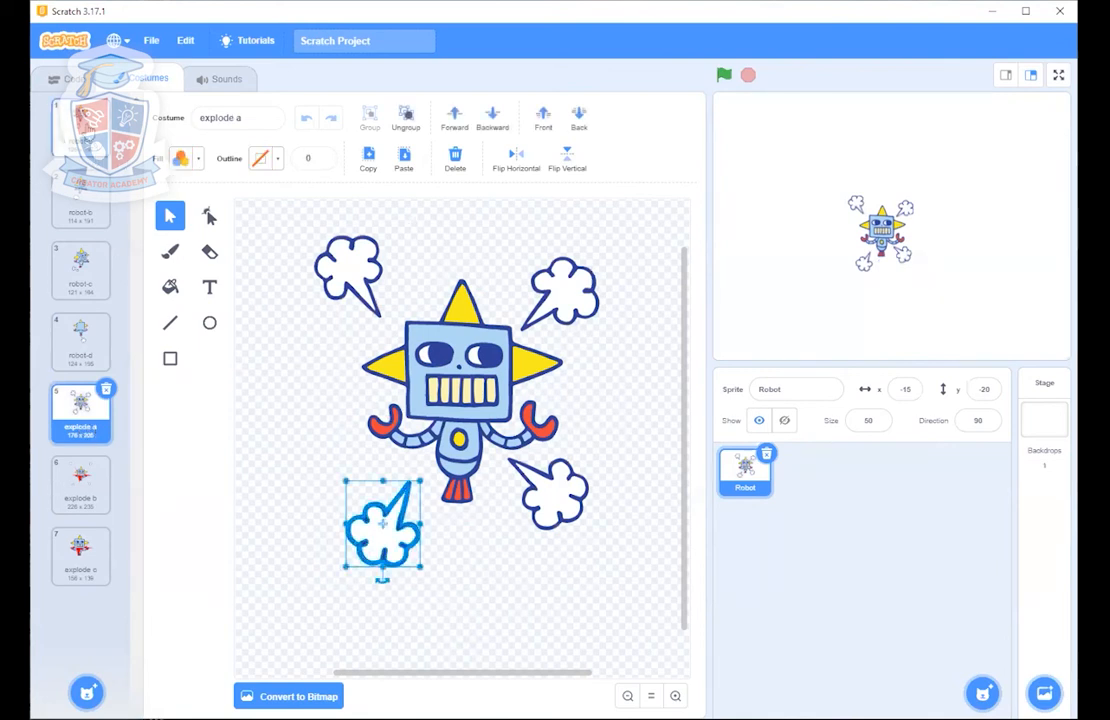
{"action": "left_click", "coordinate": [370, 160]}
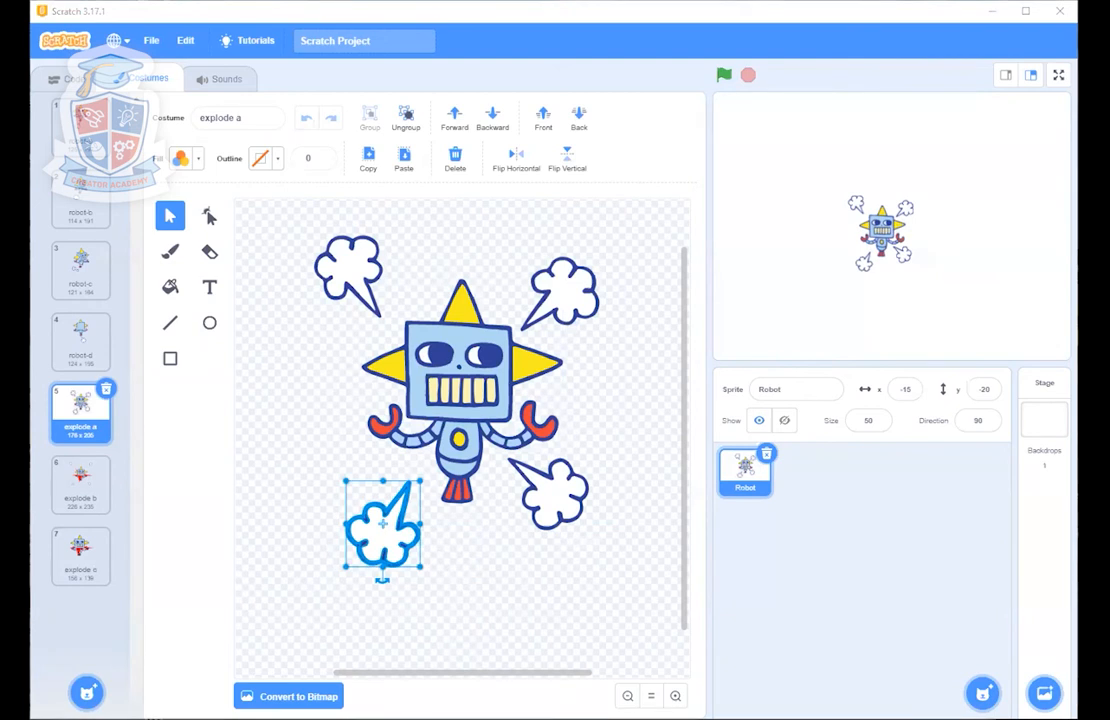
{"action": "left_click", "coordinate": [471, 597]}
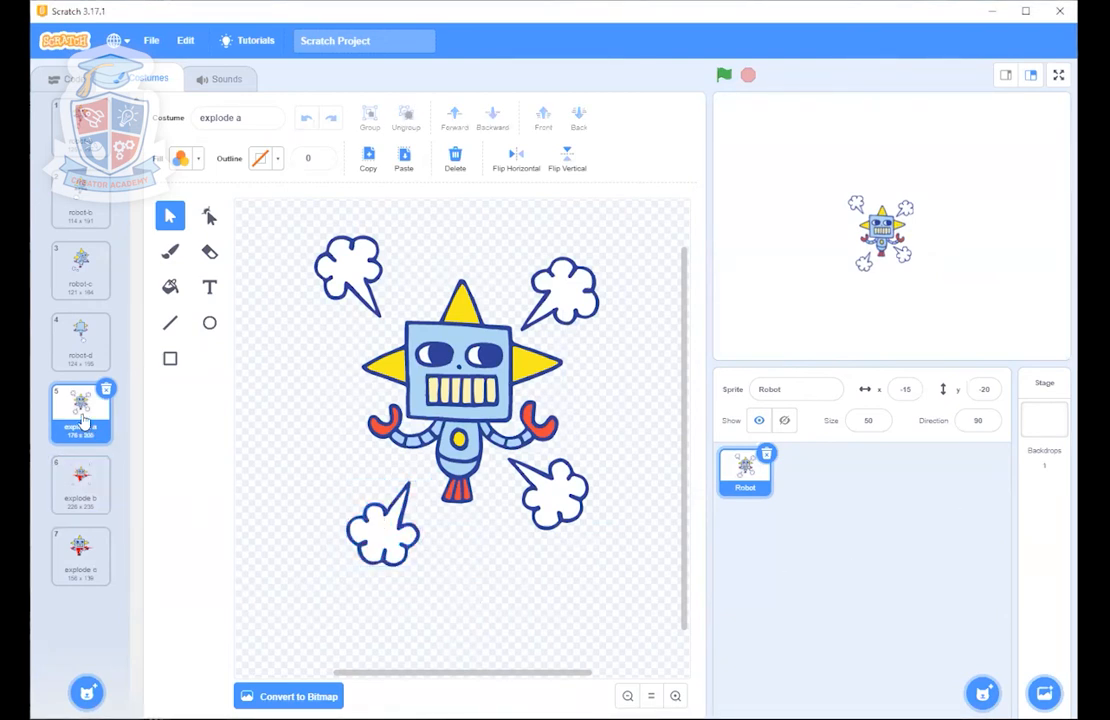
{"action": "left_click", "coordinate": [89, 481]}
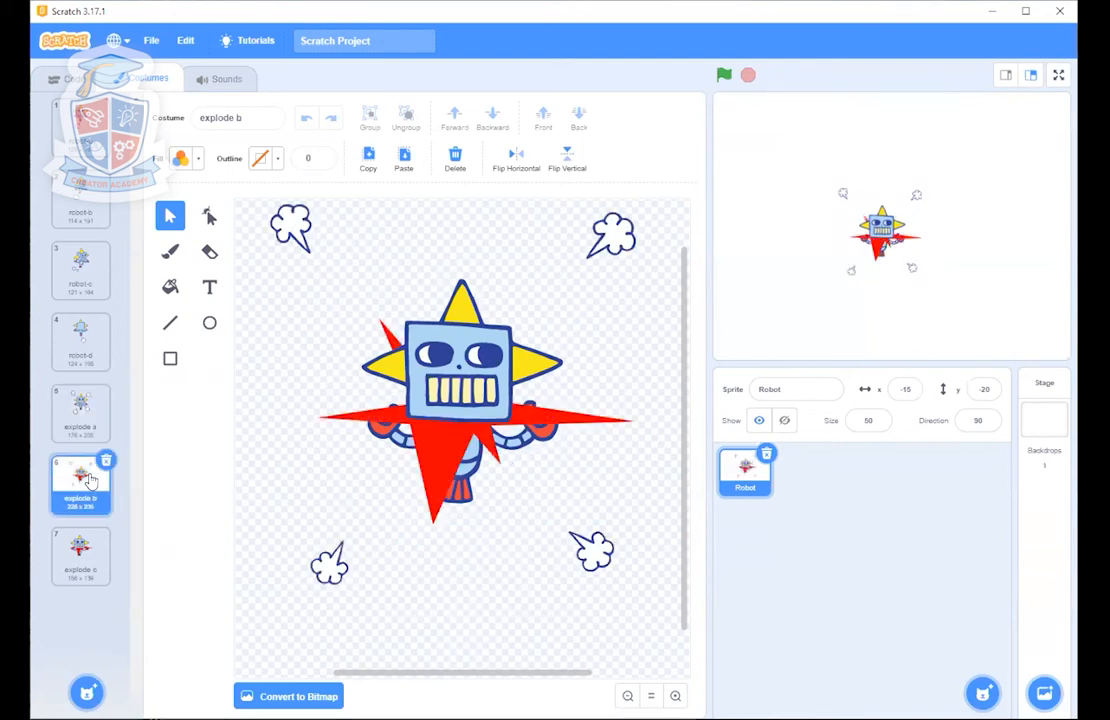
- Move the red star in explode c slightly down and to the left behind the robot's head
{"action": "left_click", "coordinate": [84, 553]}
{"action": "left_click", "coordinate": [455, 456]}
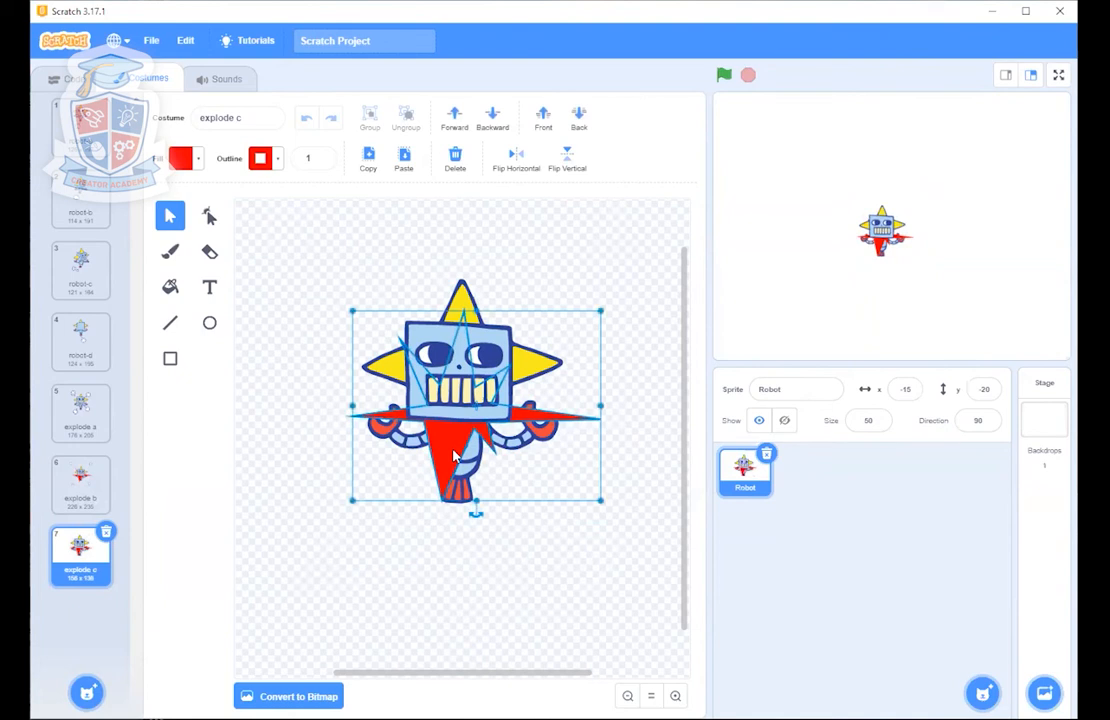
{"action": "left_click_drag", "start_coordinate": [455, 456], "coordinate": [451, 463]}
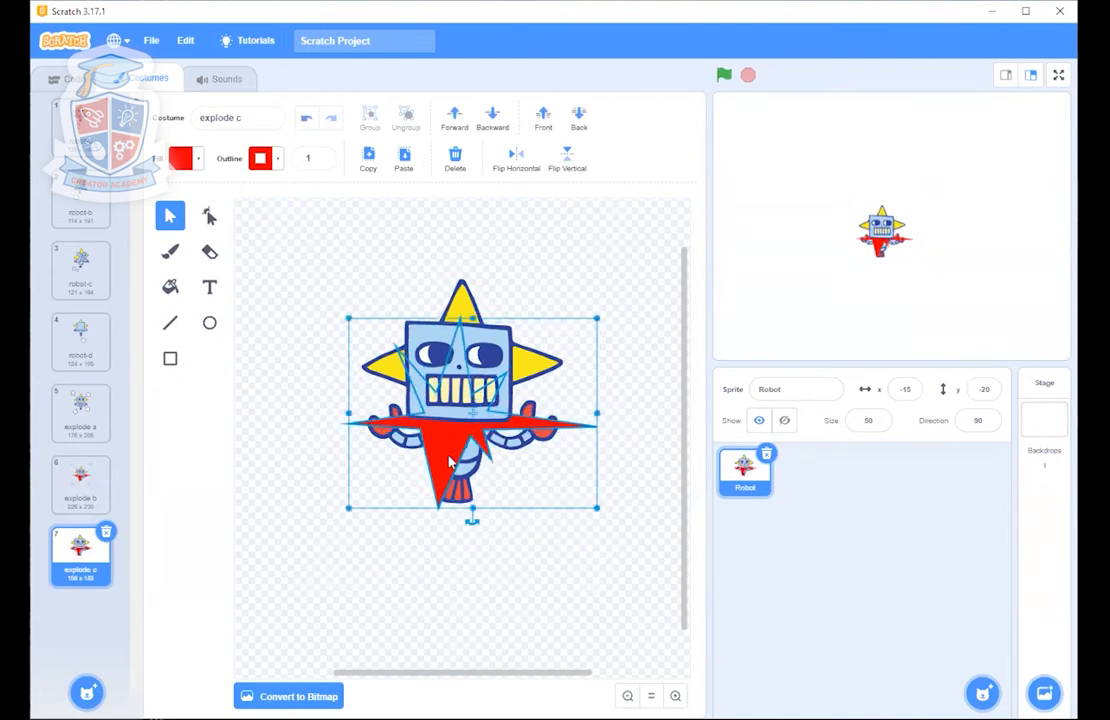
{"action": "left_click", "coordinate": [488, 577]}
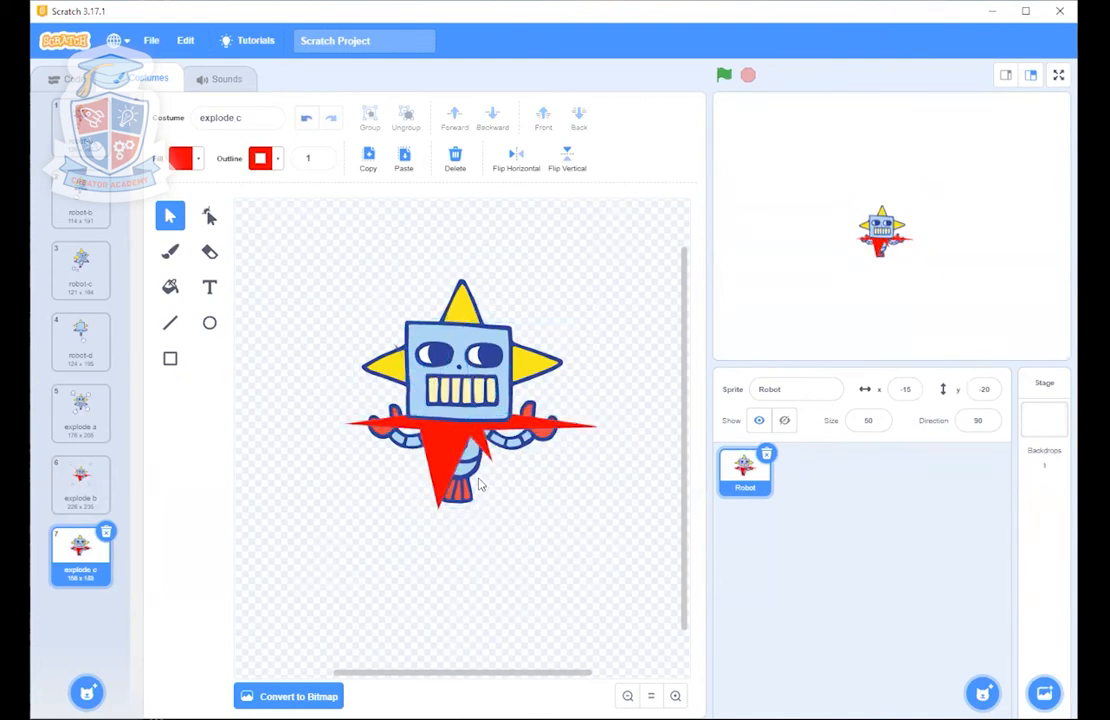
- Raise the robot's head above the red star in explode c and tilt it counterclockwise
{"action": "left_click", "coordinate": [440, 372]}
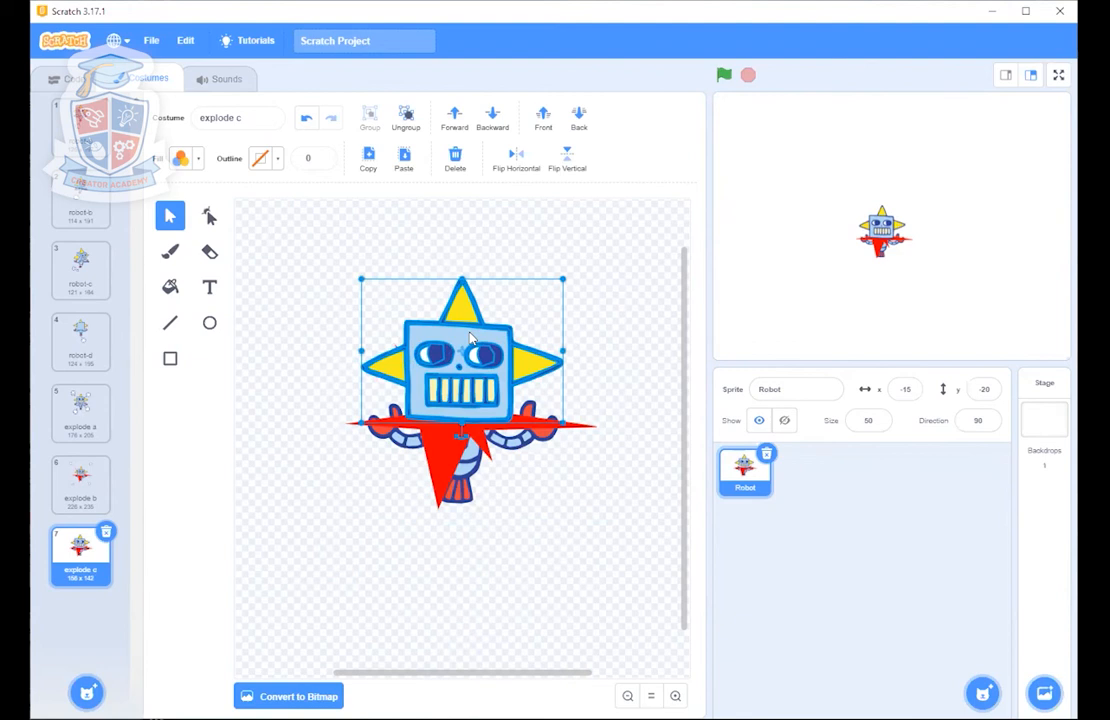
{"action": "left_click_drag", "start_coordinate": [470, 333], "coordinate": [455, 299]}
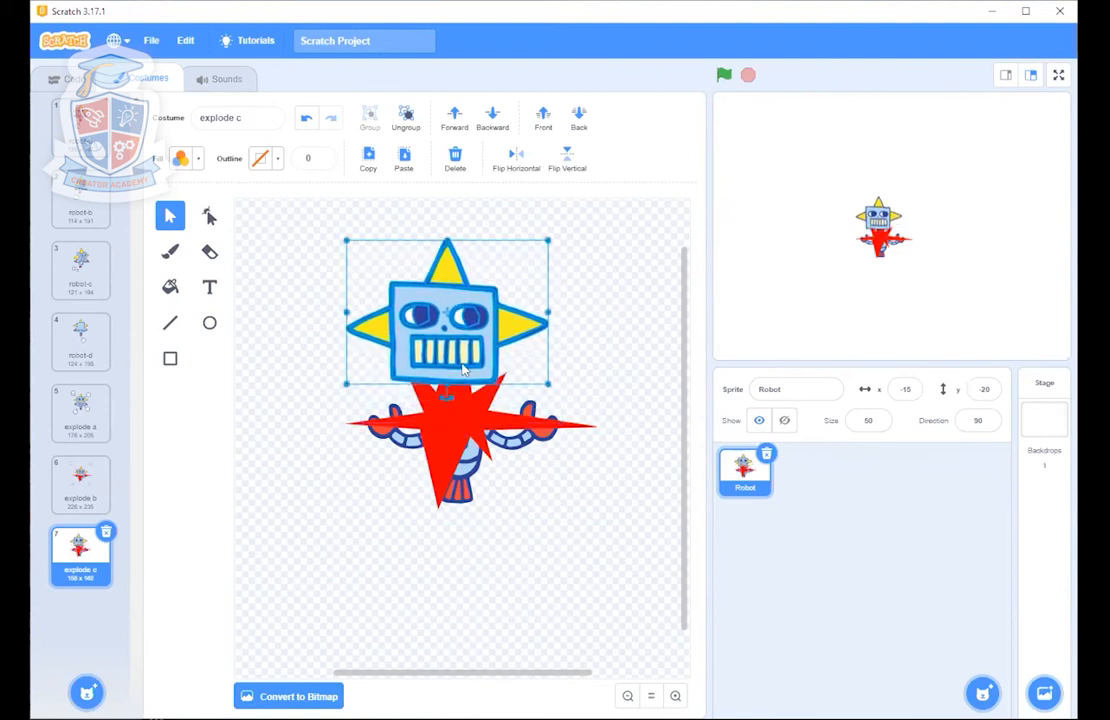
{"action": "left_click_drag", "start_coordinate": [443, 398], "coordinate": [479, 454]}
{"action": "left_click_drag", "start_coordinate": [464, 347], "coordinate": [456, 335]}
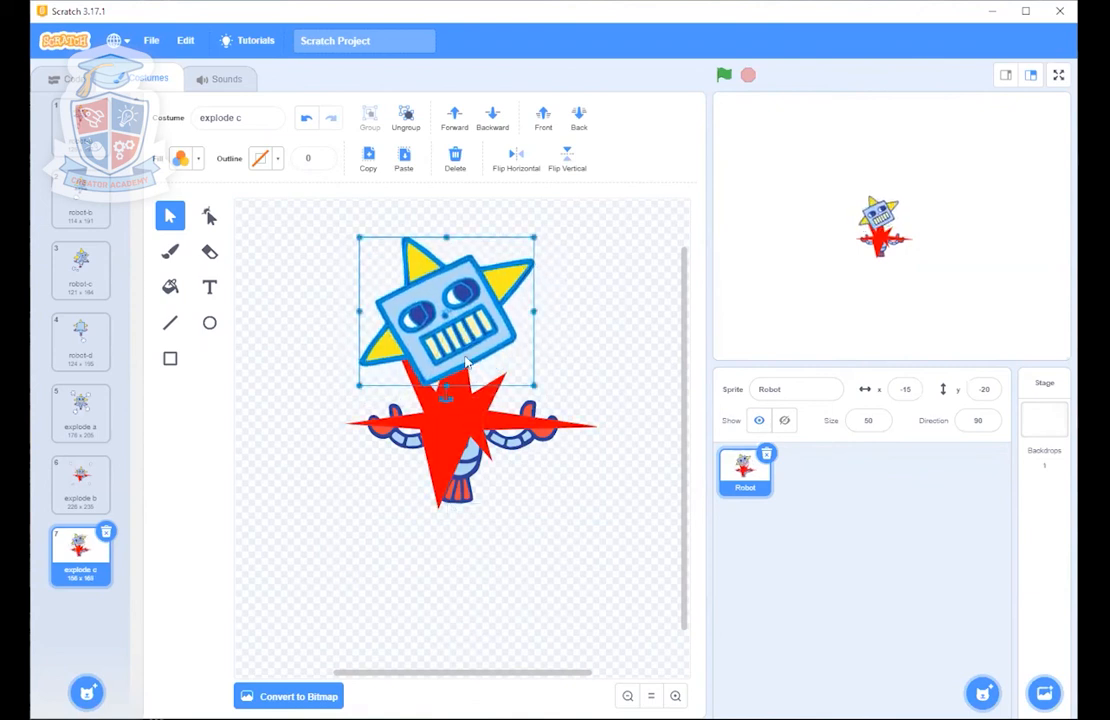
{"action": "left_click", "coordinate": [534, 559]}
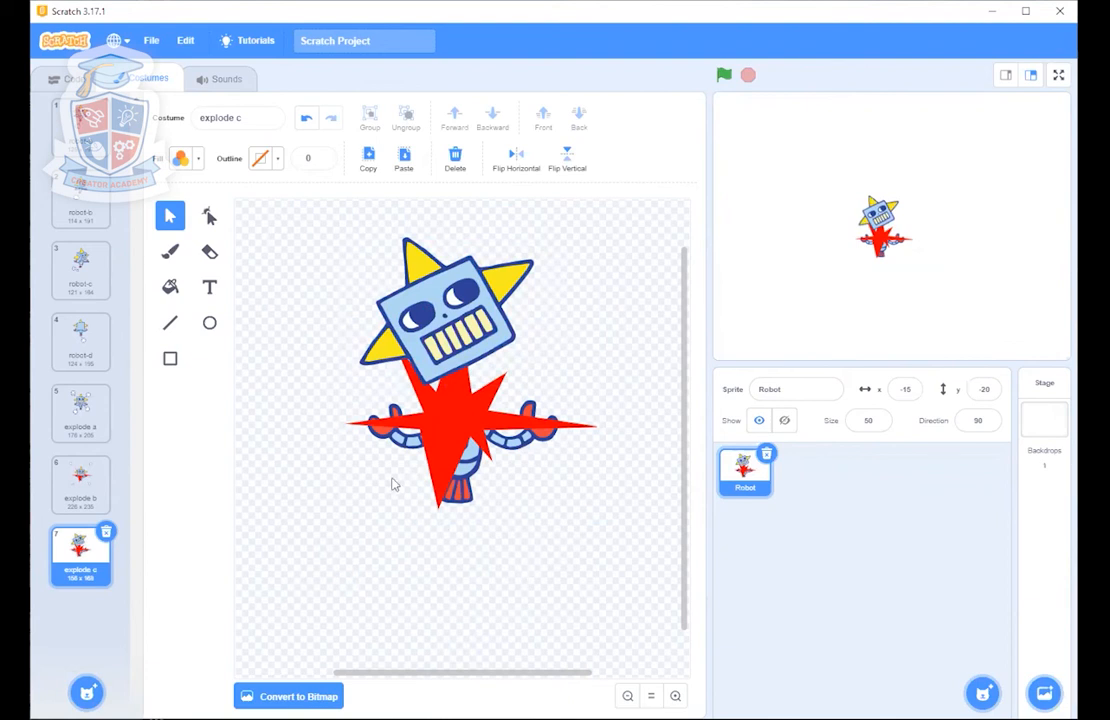
- Move both arms and the body outward from the red star in explode c, rotating them to look blown apart
{"action": "left_click", "coordinate": [403, 447]}
{"action": "mouse_move", "coordinate": [404, 446]}
{"action": "left_mouse_down"}
{"action": "mouse_move", "coordinate": [346, 464]}
{"action": "mouse_move", "coordinate": [350, 473]}
{"action": "mouse_move", "coordinate": [384, 471]}
{"action": "mouse_move", "coordinate": [395, 437]}
{"action": "left_mouse_up"}
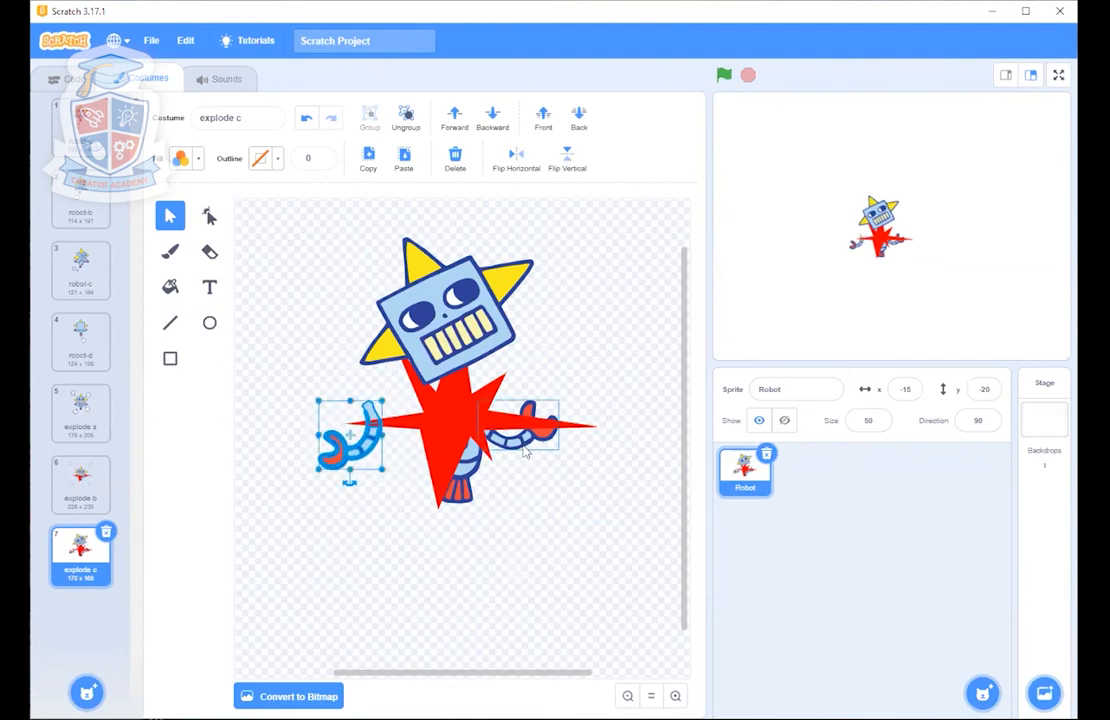
{"action": "left_click", "coordinate": [530, 443]}
{"action": "left_click_drag", "start_coordinate": [509, 442], "coordinate": [594, 416]}
{"action": "left_click", "coordinate": [470, 477]}
{"action": "left_click_drag", "start_coordinate": [470, 477], "coordinate": [470, 523]}
{"action": "left_click", "coordinate": [510, 517]}
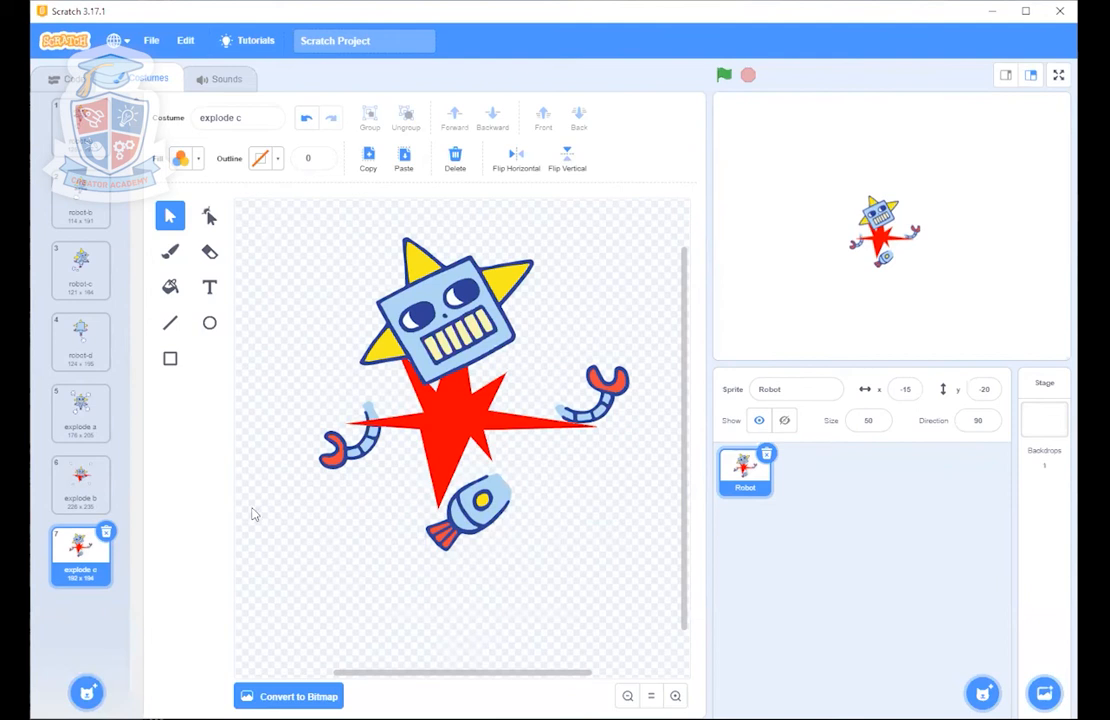
- Review the explode a, explode b and explode c costumes in sequence
{"action": "left_click", "coordinate": [92, 413]}
{"action": "left_click", "coordinate": [86, 487]}
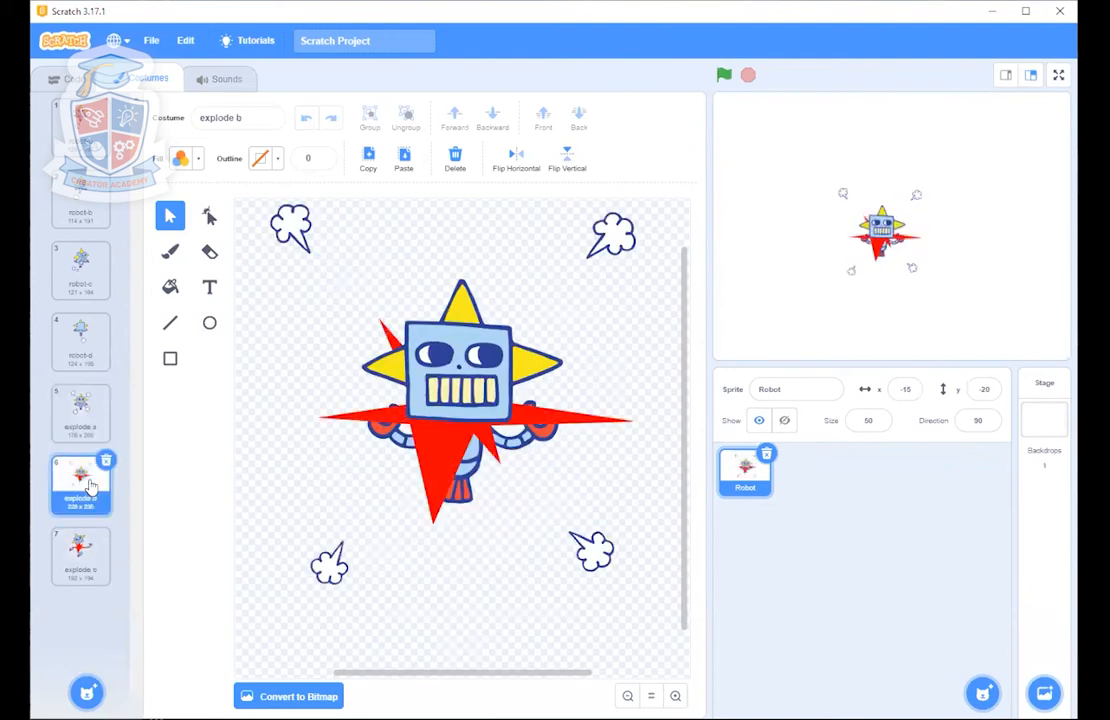
{"action": "left_click", "coordinate": [87, 562]}
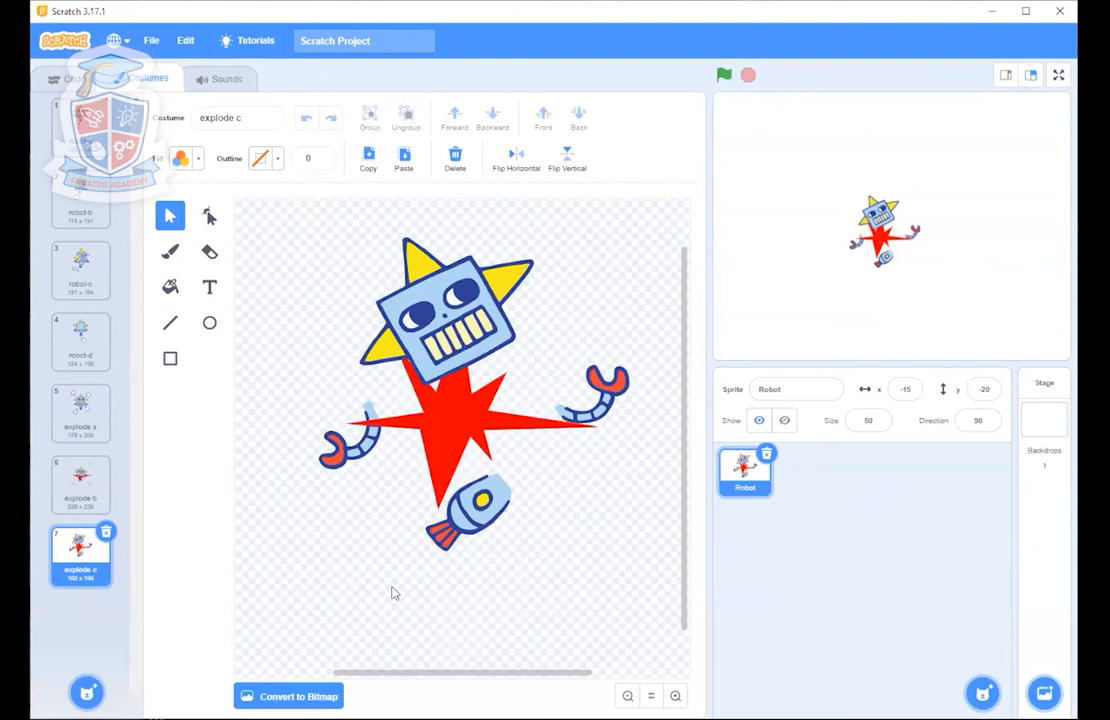
- Duplicate the explode c costume and rename the copy explode d
{"action": "right_click", "coordinate": [80, 553]}
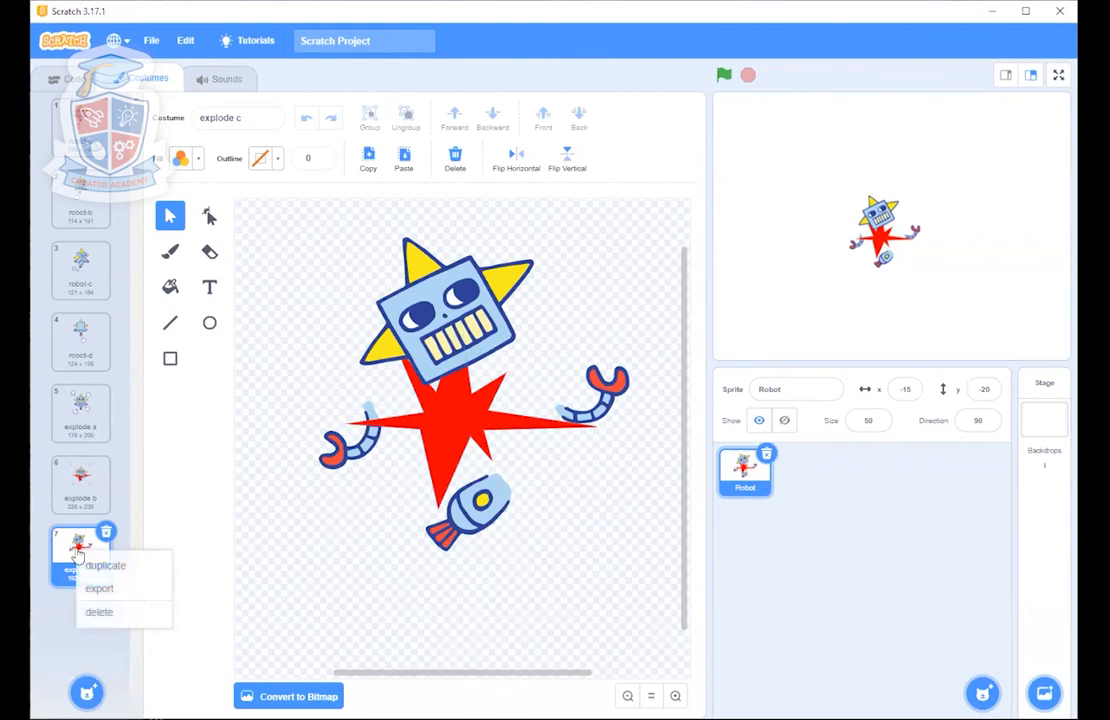
{"action": "left_click", "coordinate": [100, 566]}
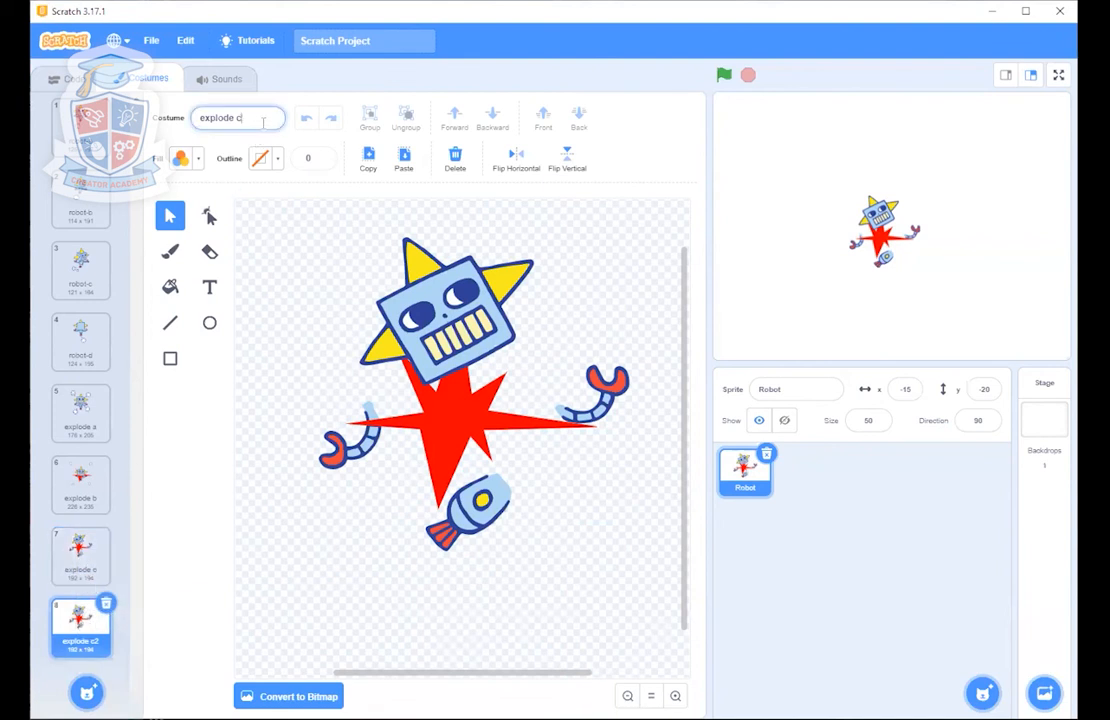
{"action": "left_click", "coordinate": [317, 299]}
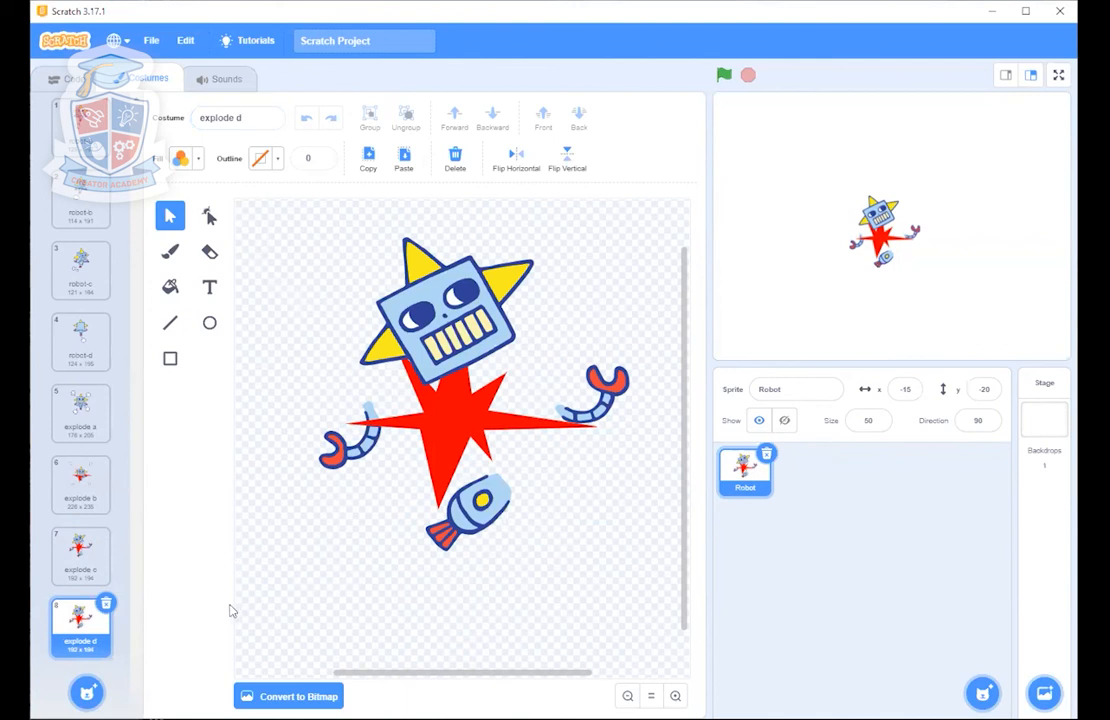
- Shrink the red star in explode d and center it between the robot's separated parts
{"action": "left_click", "coordinate": [471, 439]}
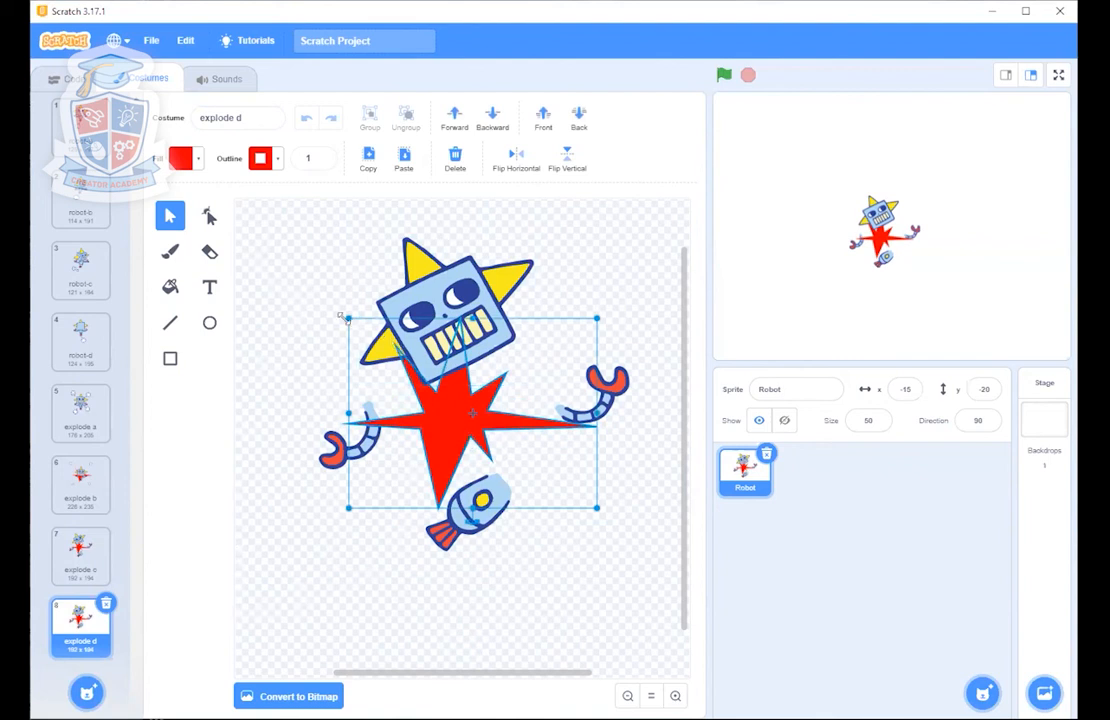
{"action": "left_click_drag", "start_coordinate": [342, 316], "coordinate": [449, 416]}
{"action": "left_click_drag", "start_coordinate": [521, 465], "coordinate": [465, 437]}
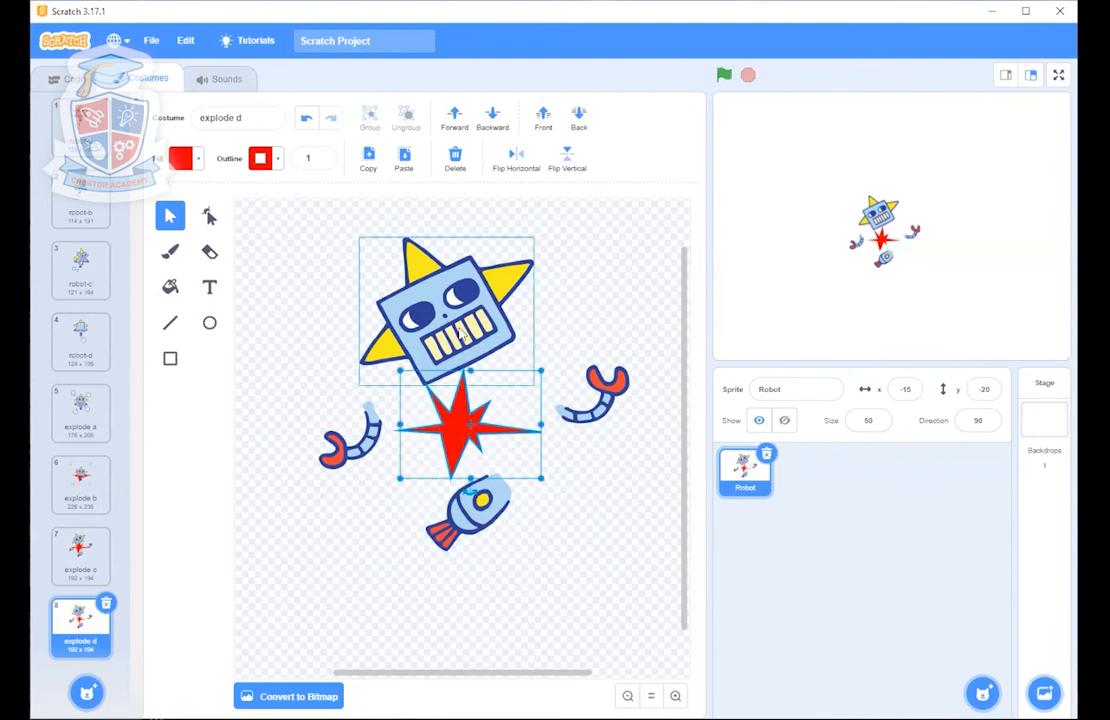
- Spread the head, both arms and the body farther from the red star in explode d, rotating the pieces
{"action": "left_click_drag", "start_coordinate": [460, 331], "coordinate": [443, 286]}
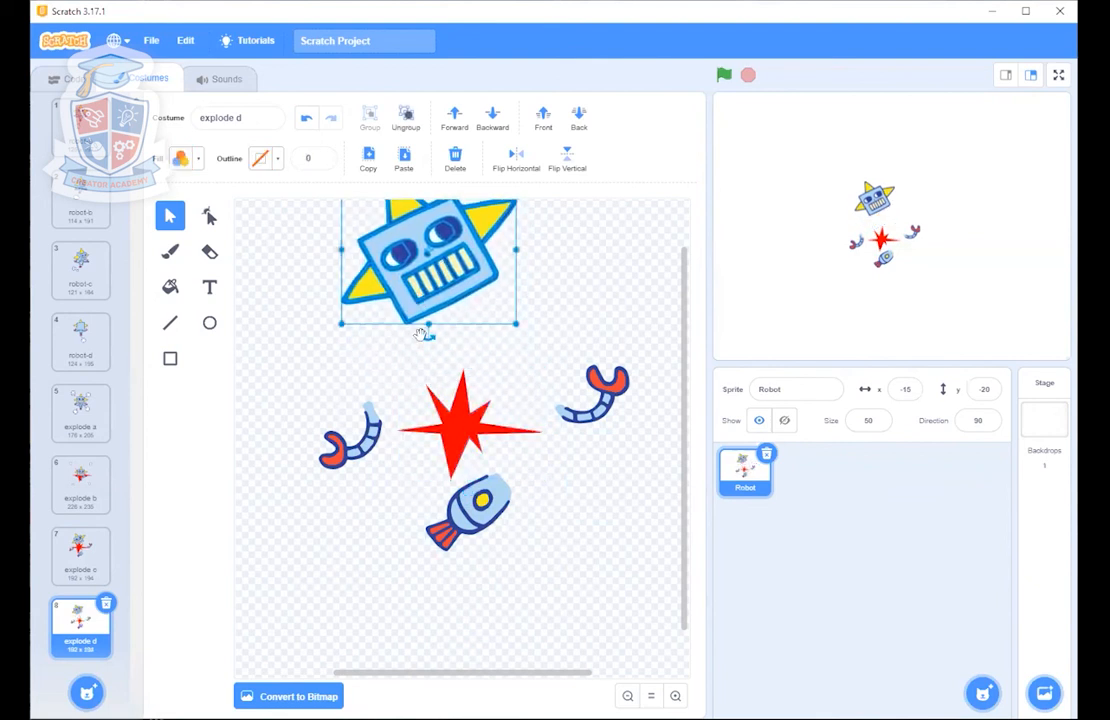
{"action": "left_click_drag", "start_coordinate": [463, 330], "coordinate": [416, 322]}
{"action": "left_click_drag", "start_coordinate": [364, 432], "coordinate": [290, 425]}
{"action": "left_click_drag", "start_coordinate": [275, 482], "coordinate": [350, 481]}
{"action": "left_click_drag", "start_coordinate": [591, 417], "coordinate": [698, 412]}
{"action": "left_click_drag", "start_coordinate": [476, 512], "coordinate": [477, 560]}
{"action": "left_click_drag", "start_coordinate": [470, 612], "coordinate": [404, 602]}
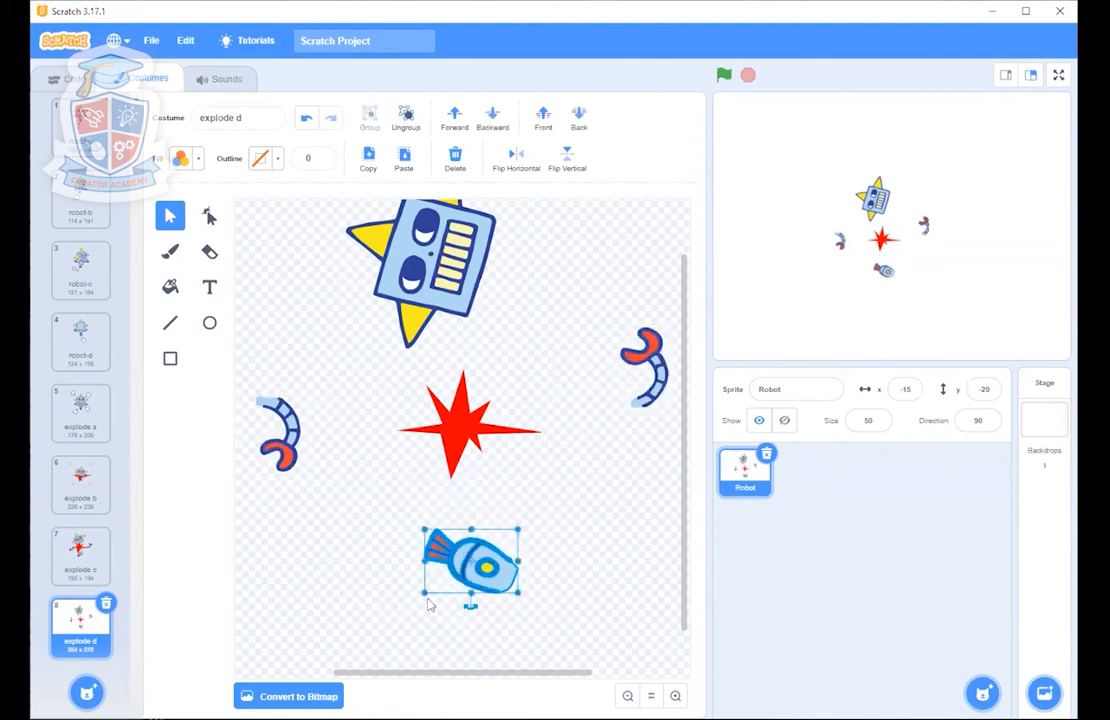
{"action": "left_click_drag", "start_coordinate": [456, 570], "coordinate": [466, 576]}
{"action": "left_click", "coordinate": [605, 478]}
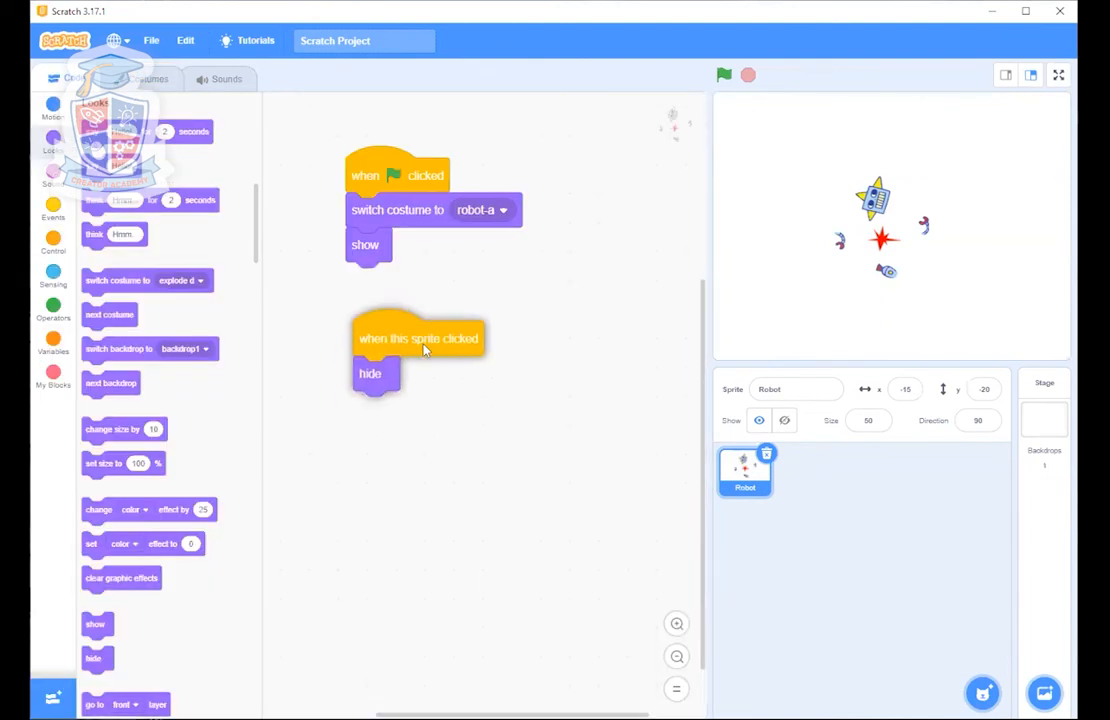
- Insert a switch costume to explode a block above hide in the Robot's when this sprite clicked script
{"action": "left_click_drag", "start_coordinate": [424, 349], "coordinate": [424, 372]}
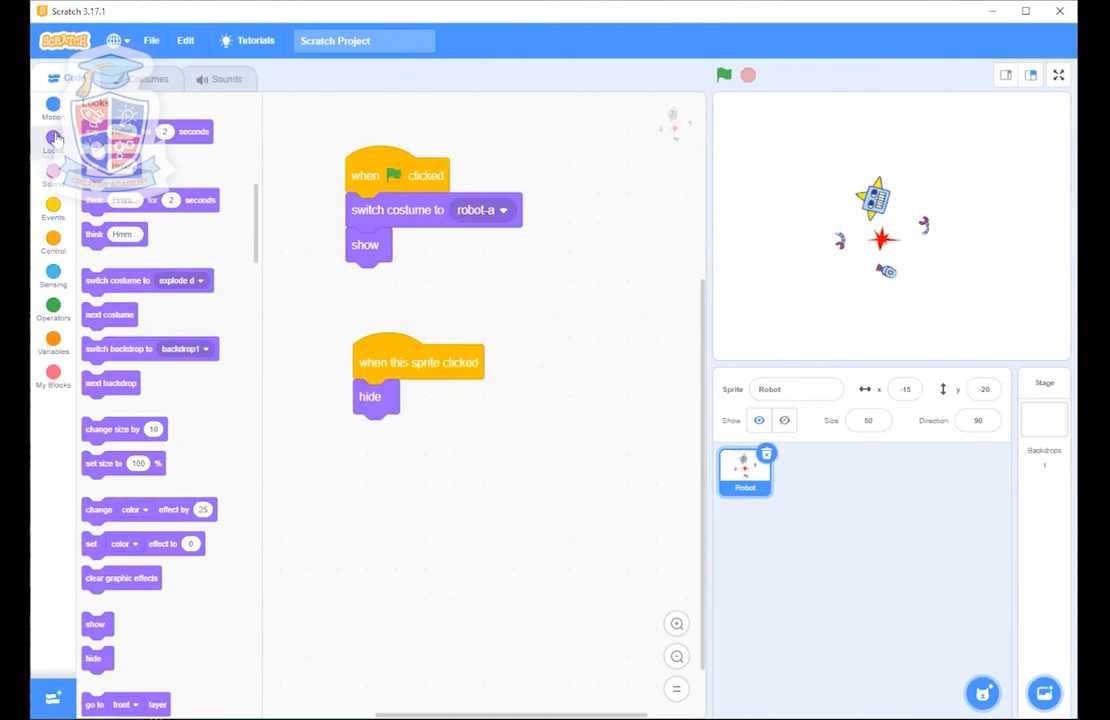
{"action": "left_click", "coordinate": [194, 281]}
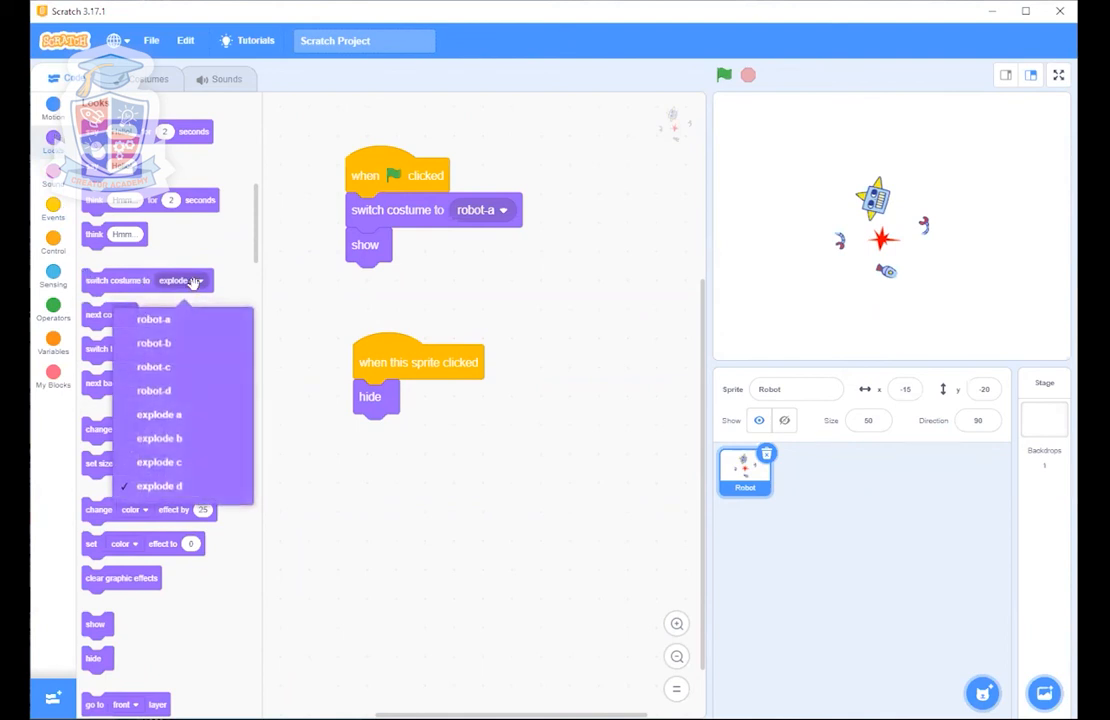
{"action": "left_click", "coordinate": [189, 427]}
{"action": "left_click_drag", "start_coordinate": [130, 283], "coordinate": [430, 412]}
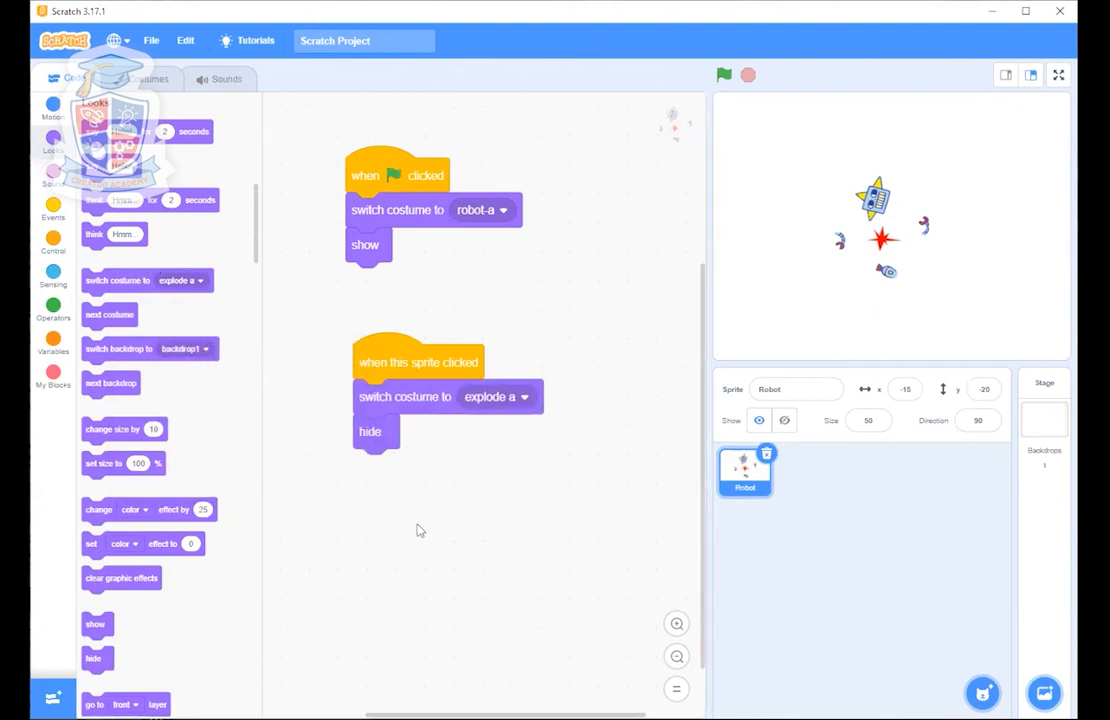
- Run the sprite-clicked script, restore the robot with the green flag, and check the list of explode costumes
{"action": "left_click", "coordinate": [418, 426]}
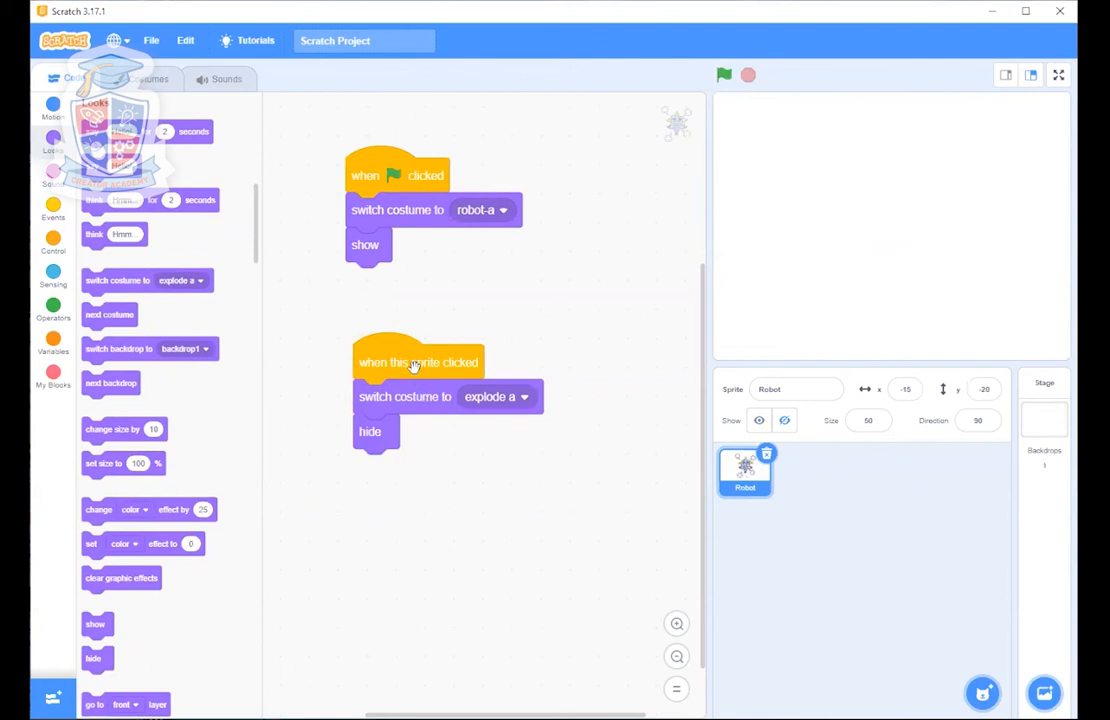
{"action": "left_click", "coordinate": [724, 75]}
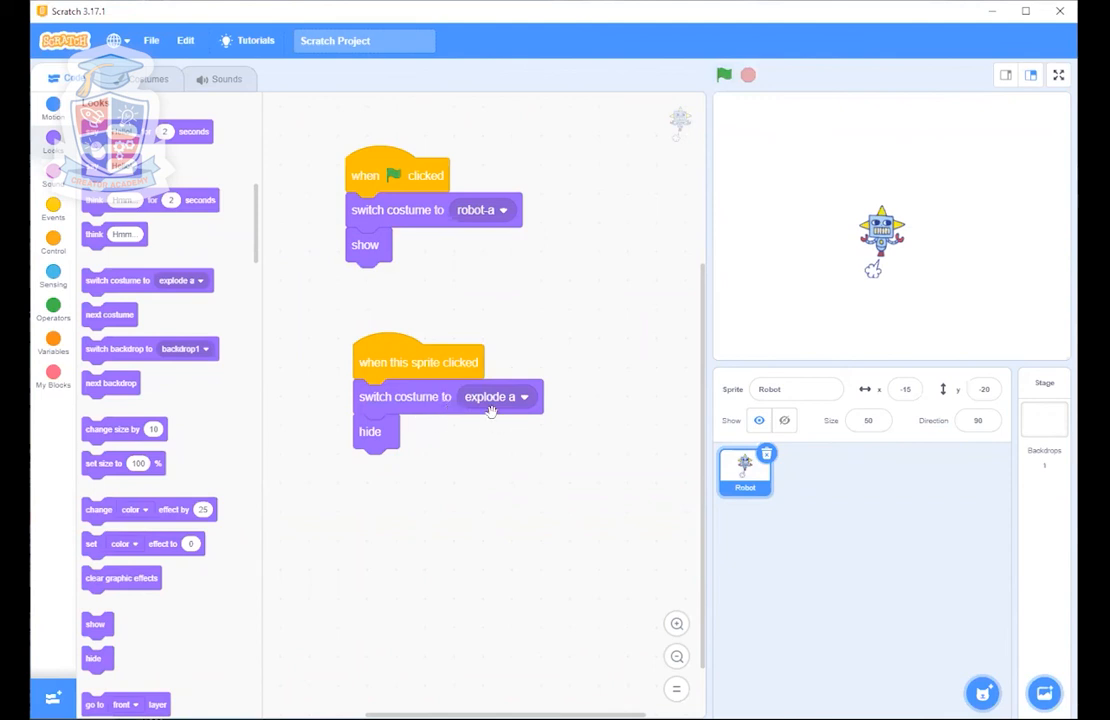
{"action": "left_click", "coordinate": [165, 84]}
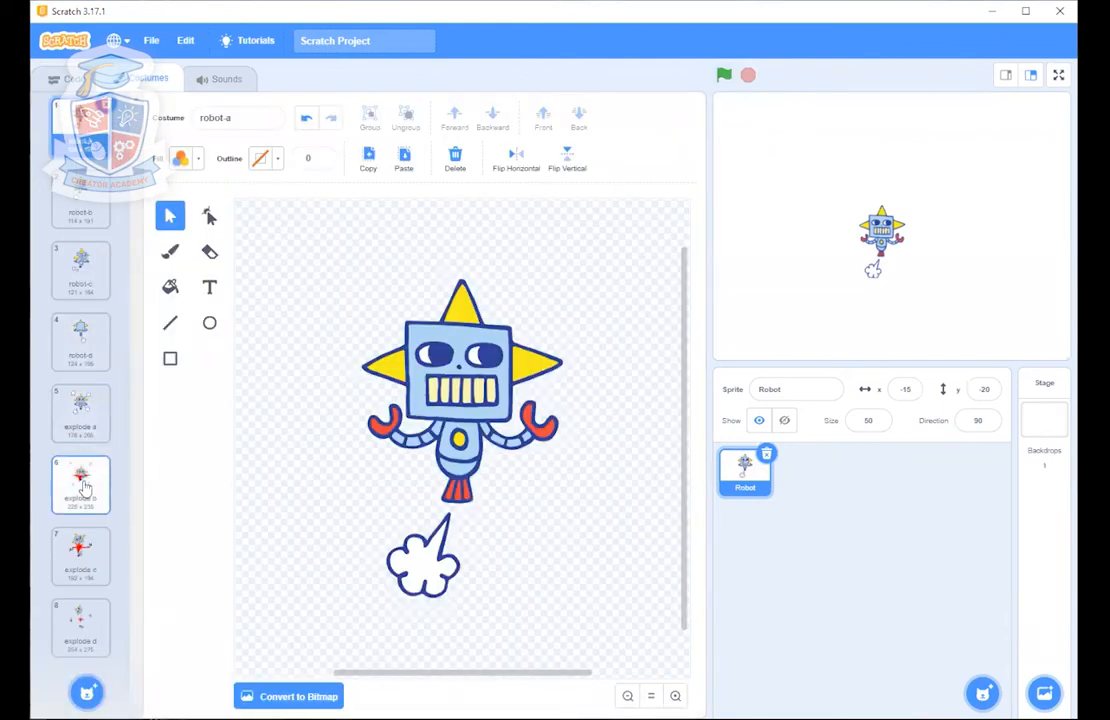
{"action": "left_click", "coordinate": [54, 80]}
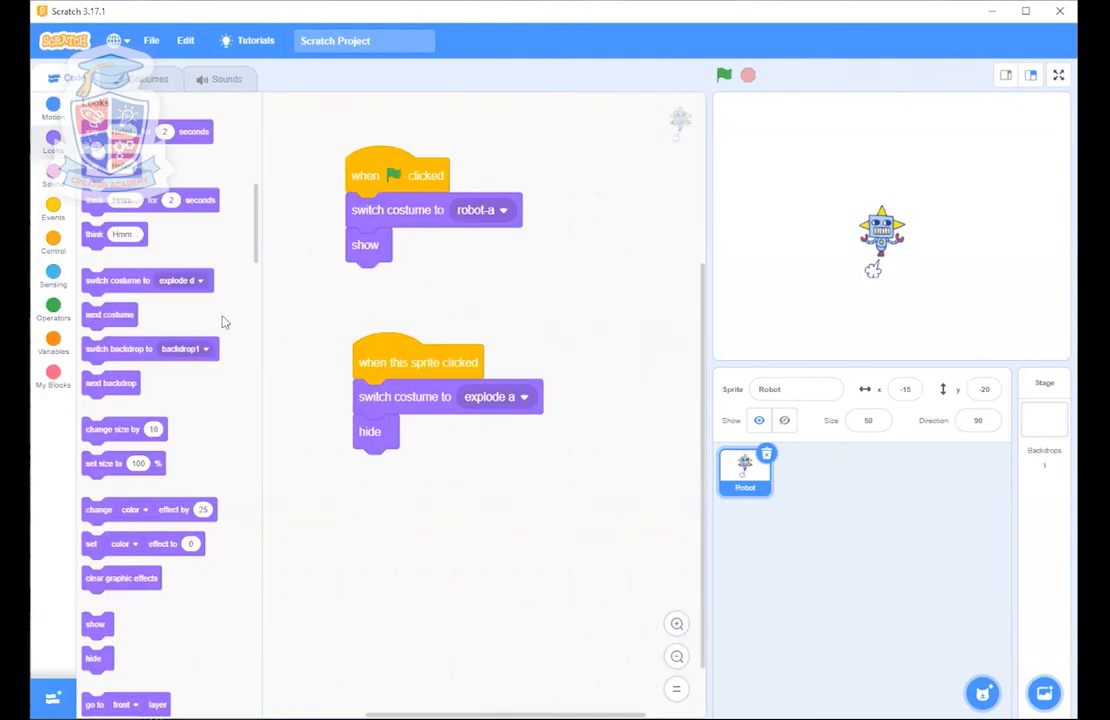
- Add a repeat 3 loop containing next costume between the explode a costume switch and the hide block
{"action": "left_click", "coordinate": [54, 239]}
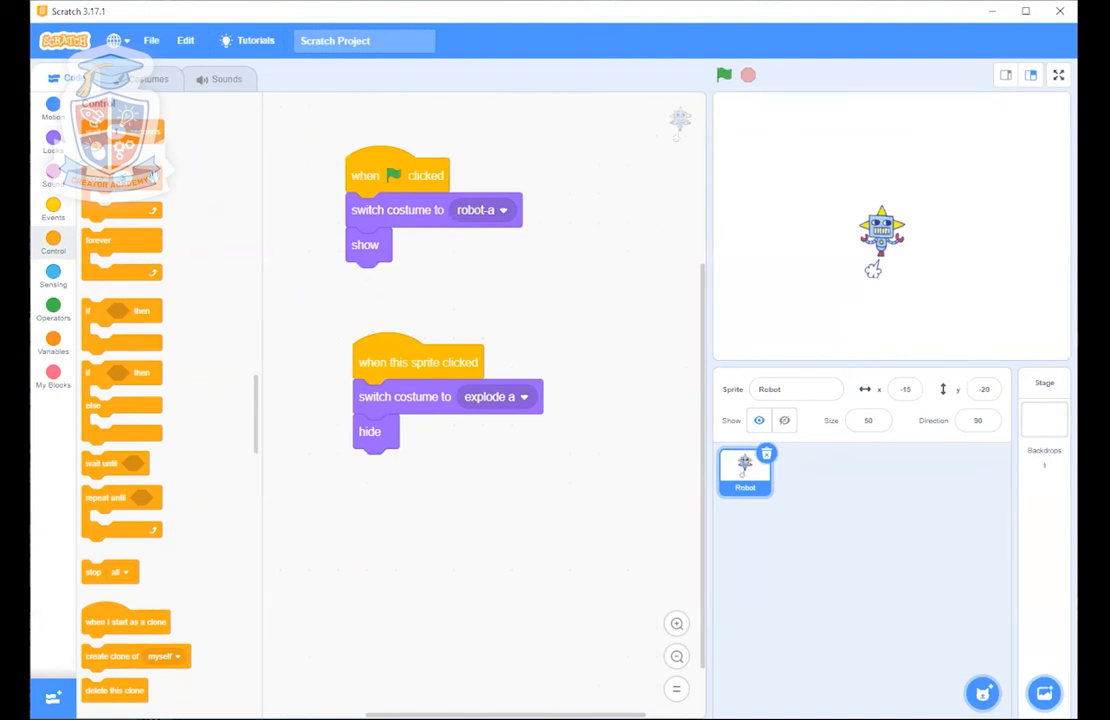
{"action": "scroll", "coordinate": [228, 315], "scroll_direction": "up", "scroll_amount": 2}
{"action": "left_click_drag", "start_coordinate": [155, 285], "coordinate": [426, 434]}
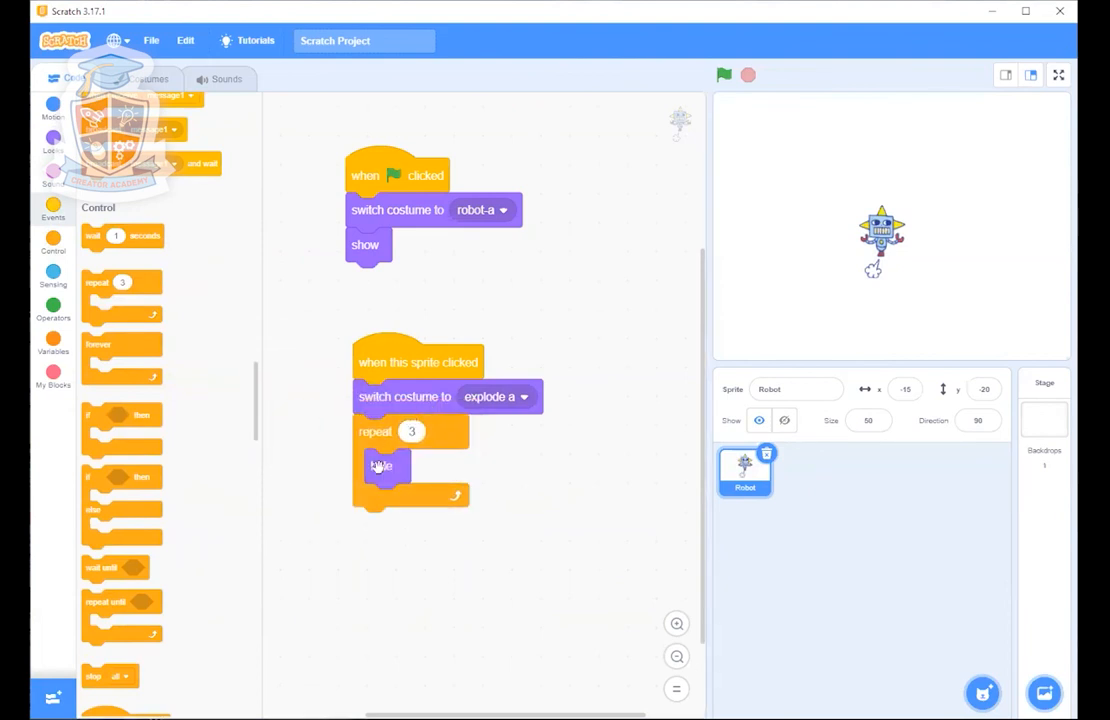
{"action": "left_click_drag", "start_coordinate": [378, 472], "coordinate": [374, 508]}
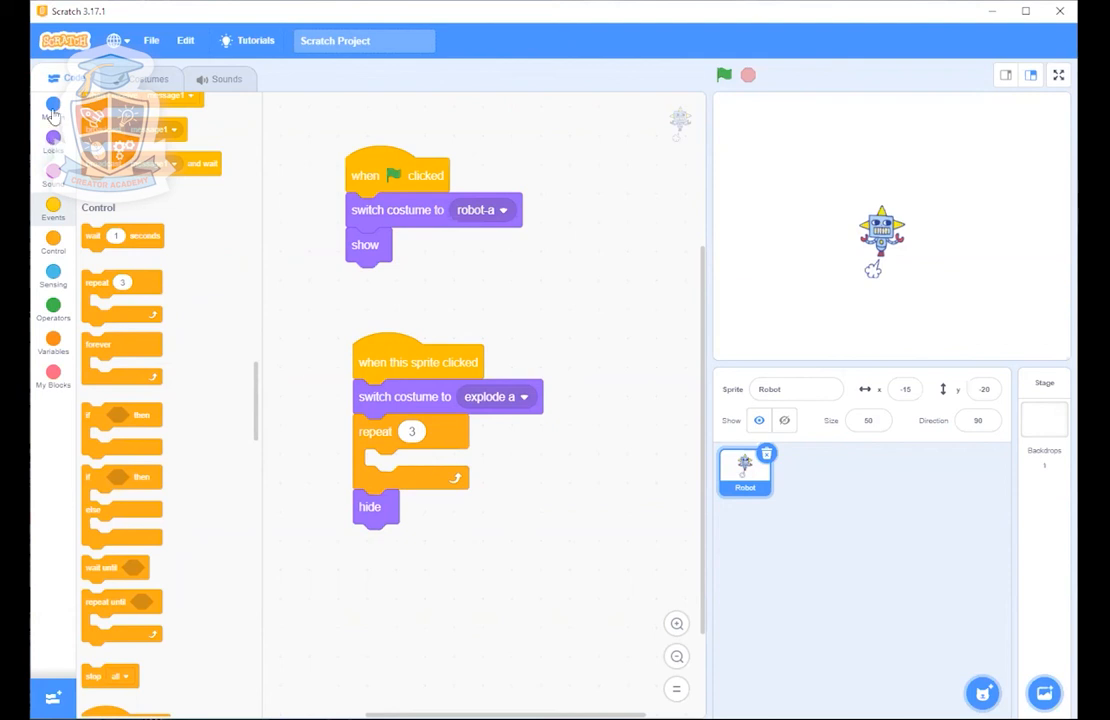
{"action": "left_click", "coordinate": [53, 140]}
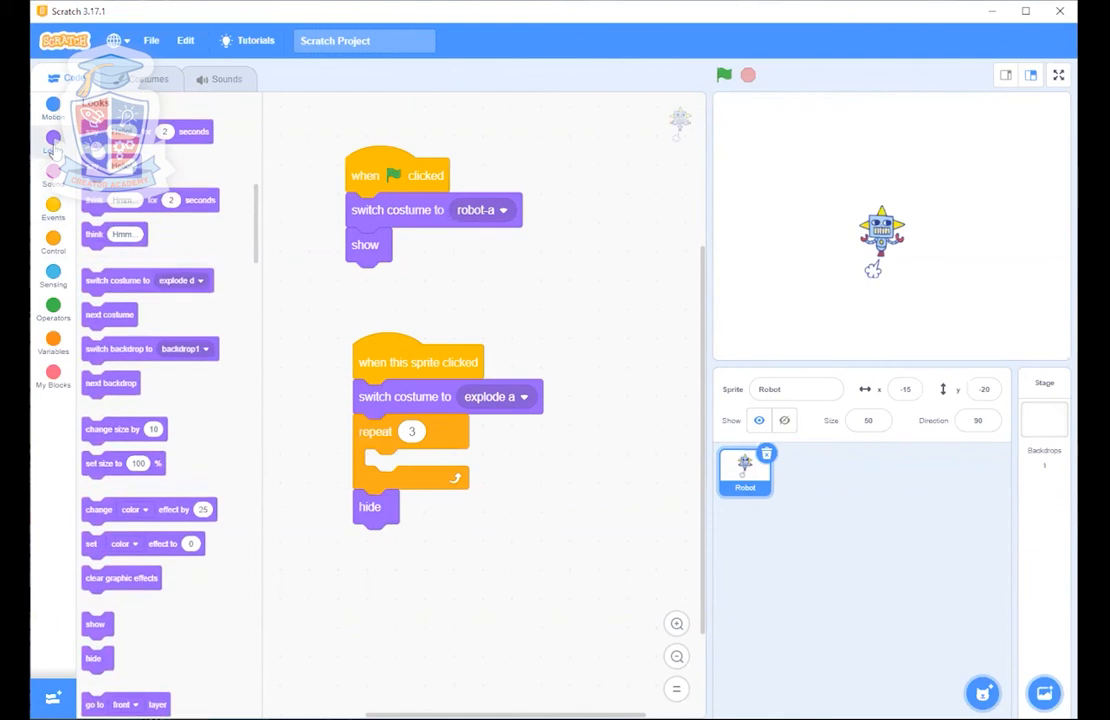
{"action": "left_click_drag", "start_coordinate": [105, 315], "coordinate": [415, 497]}
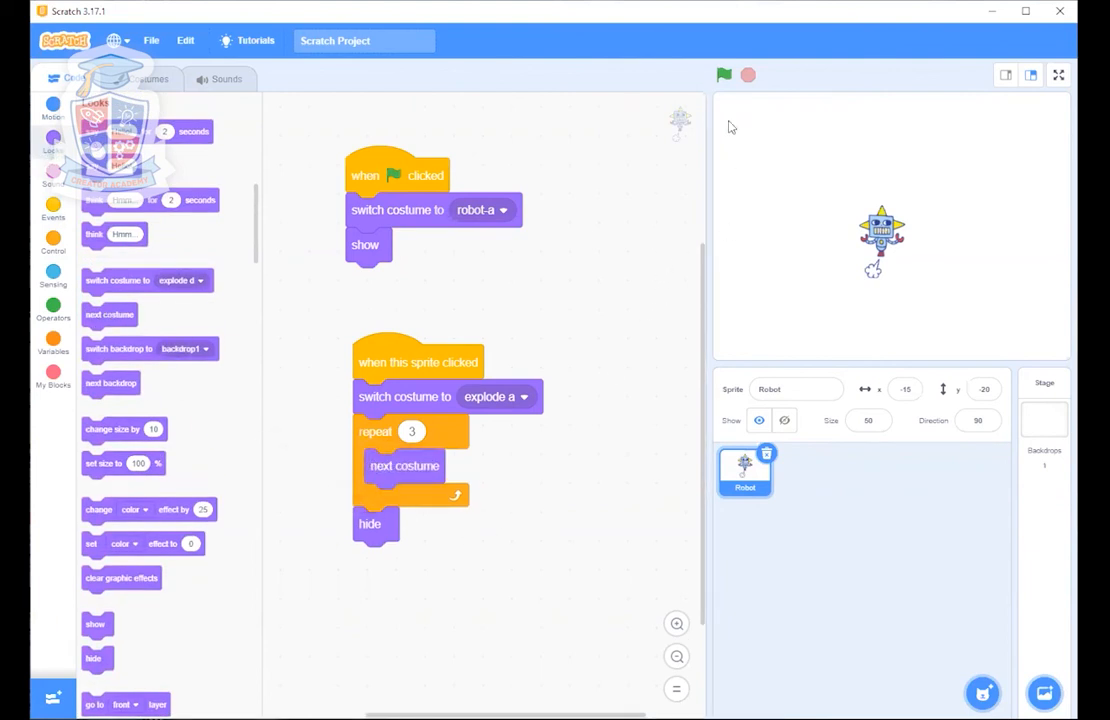
- Test the explosion on the stage several times, resetting the robot with the green flag between runs
{"action": "left_click", "coordinate": [868, 224]}
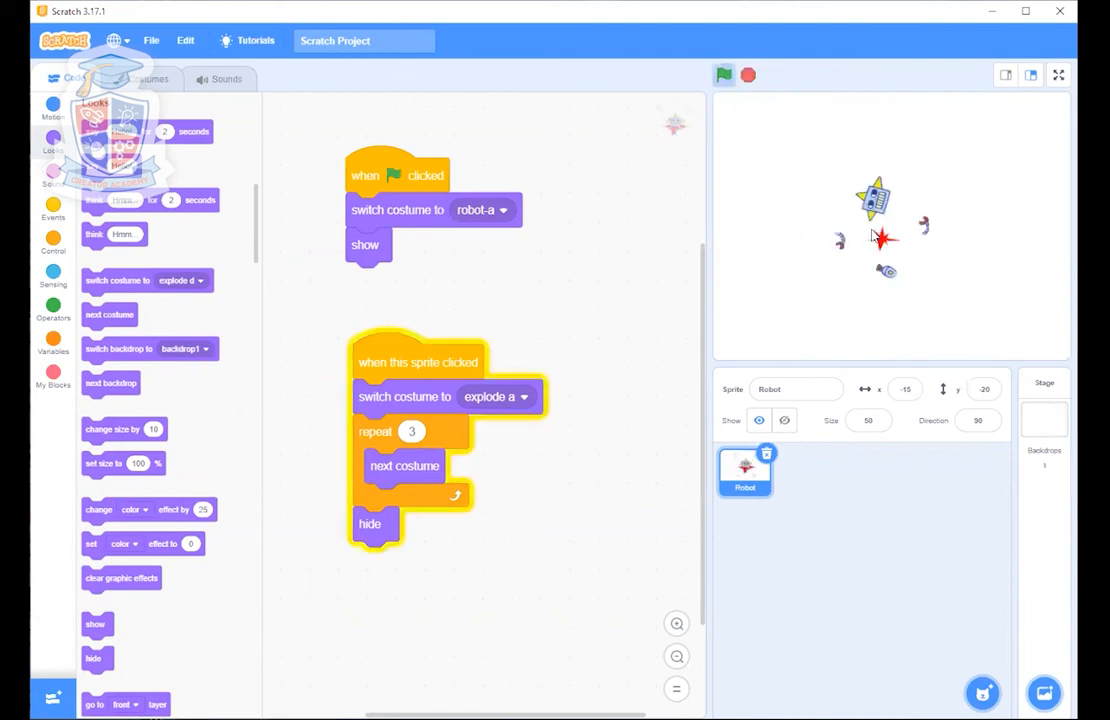
{"action": "left_click", "coordinate": [723, 75]}
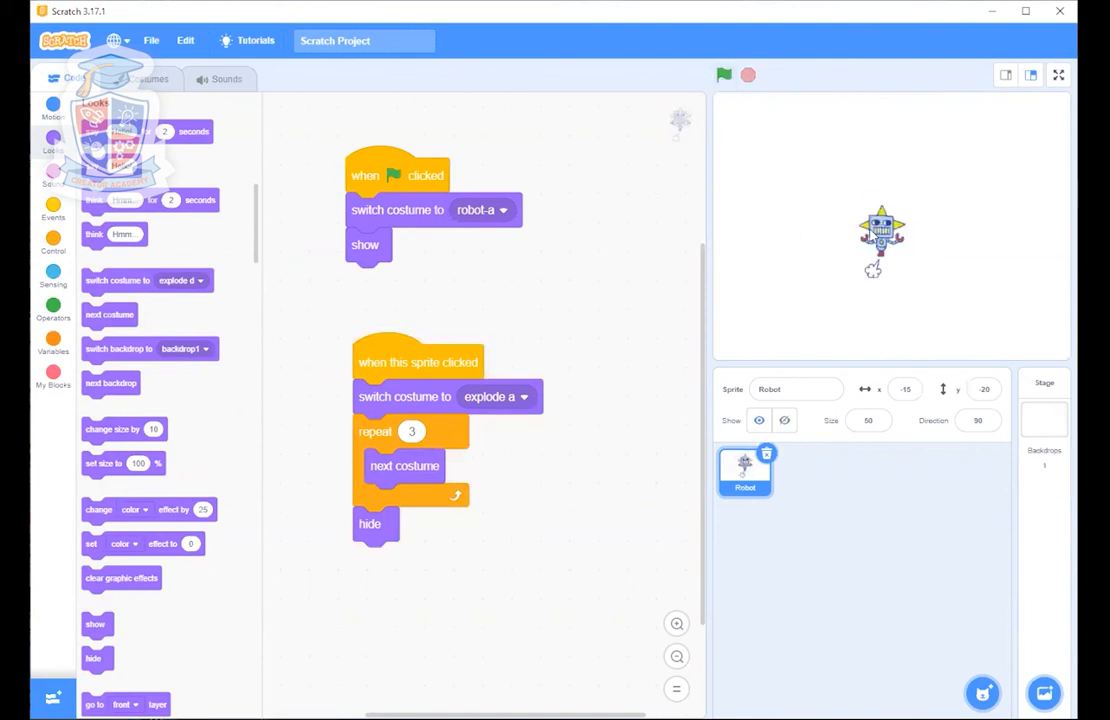
{"action": "left_click", "coordinate": [869, 228]}
{"action": "left_click", "coordinate": [723, 75]}
{"action": "left_click", "coordinate": [877, 230]}
{"action": "left_click", "coordinate": [723, 75]}
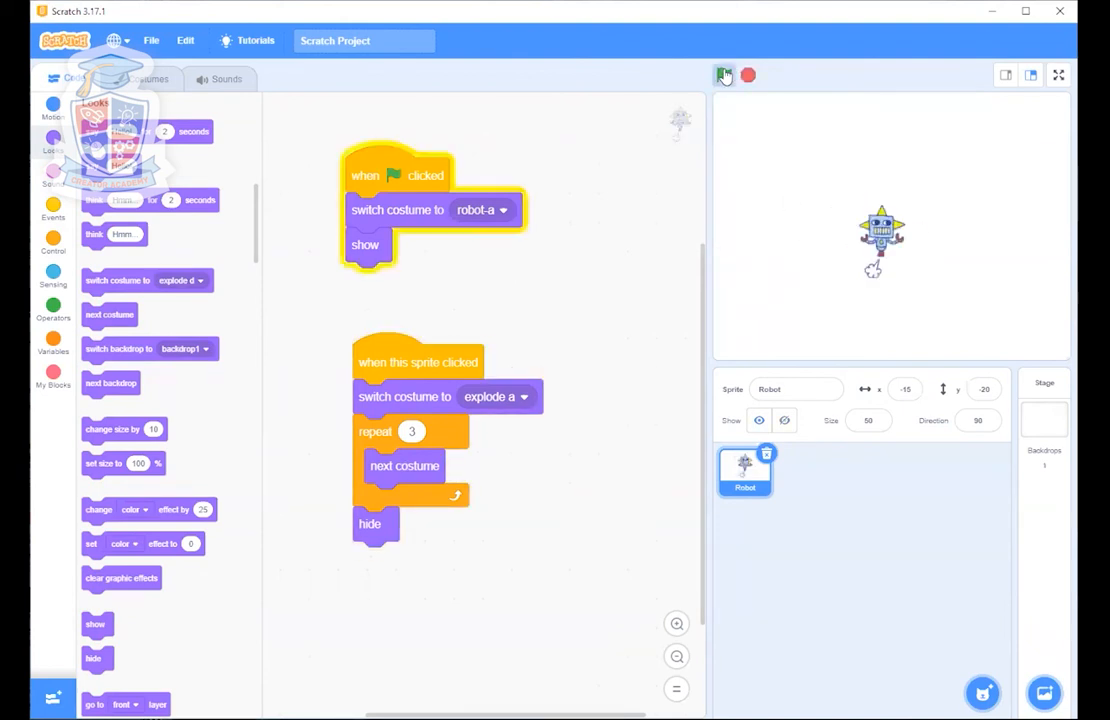
{"action": "left_click", "coordinate": [878, 230]}
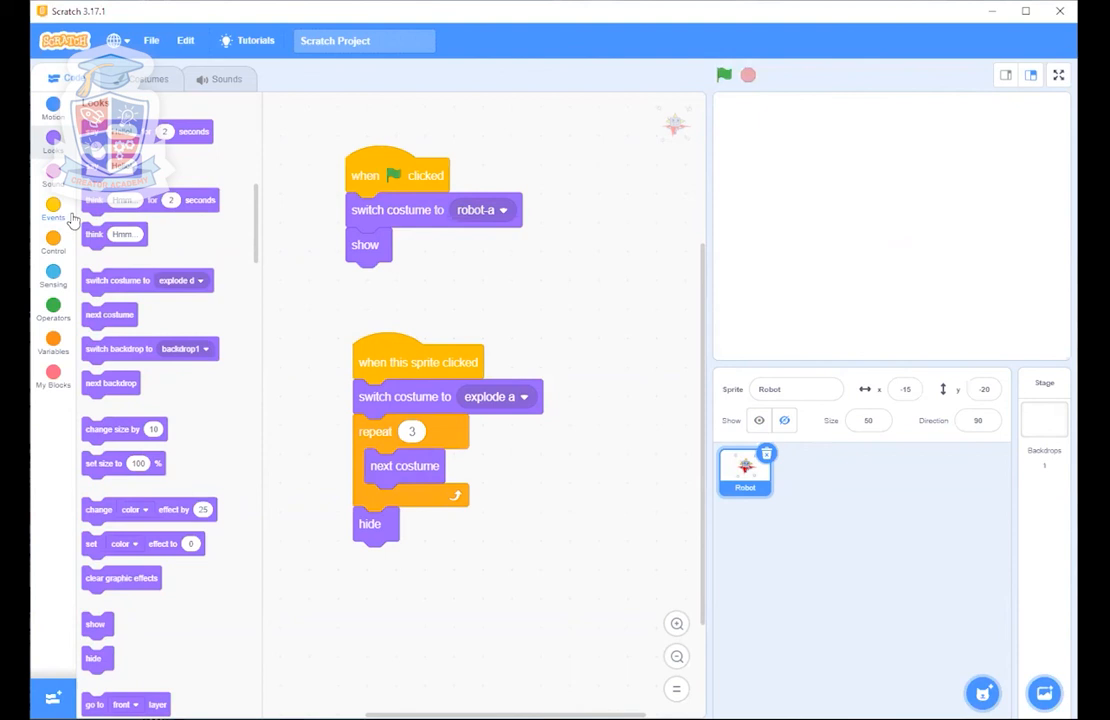
- Add a wait 0.1 seconds block below next costume inside the repeat loop
{"action": "left_click", "coordinate": [53, 240]}
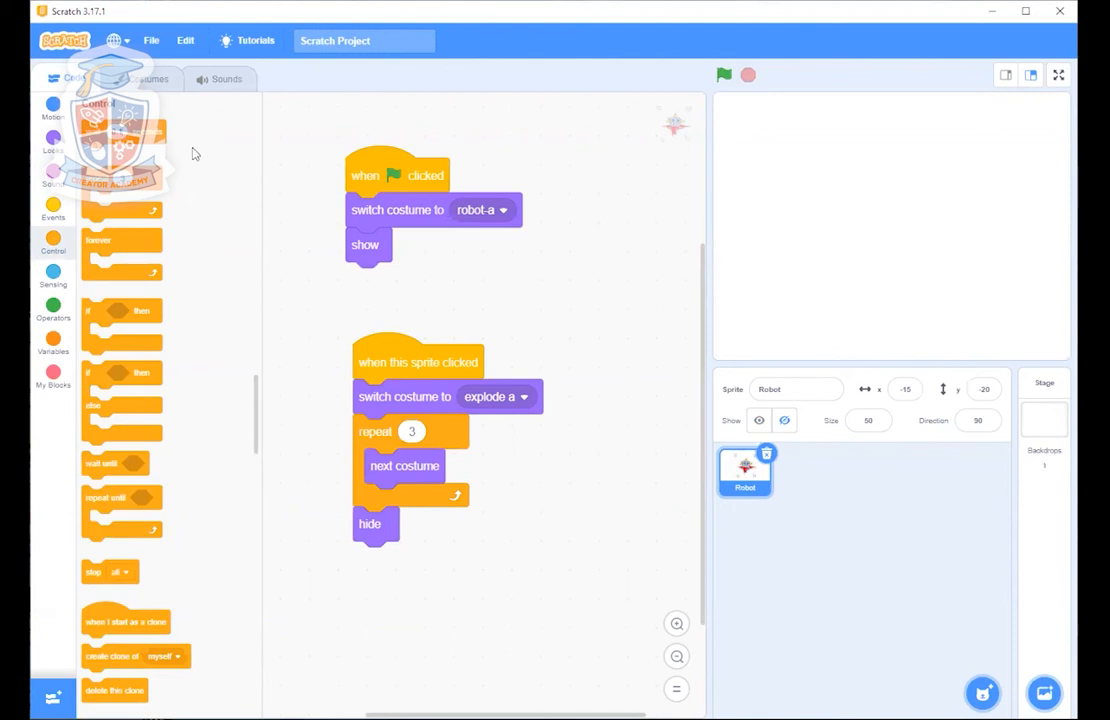
{"action": "left_click_drag", "start_coordinate": [155, 133], "coordinate": [436, 515]}
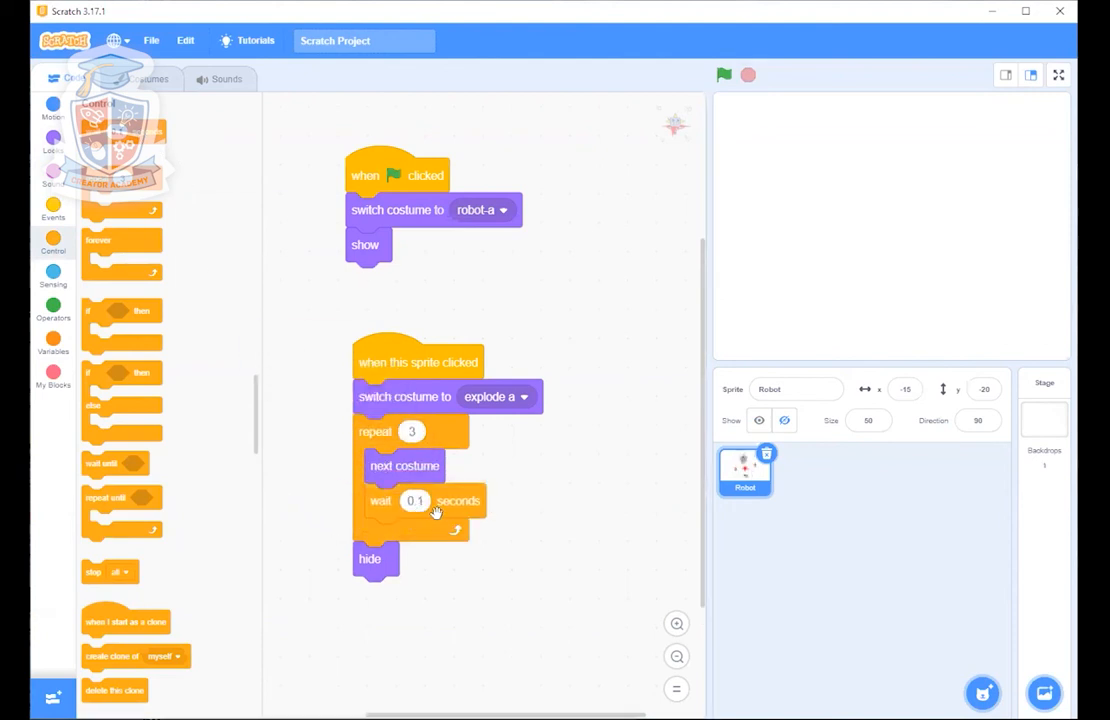
- Test the slowed-down explosion repeatedly on the stage, restarting with the green flag each time
{"action": "left_click", "coordinate": [724, 75]}
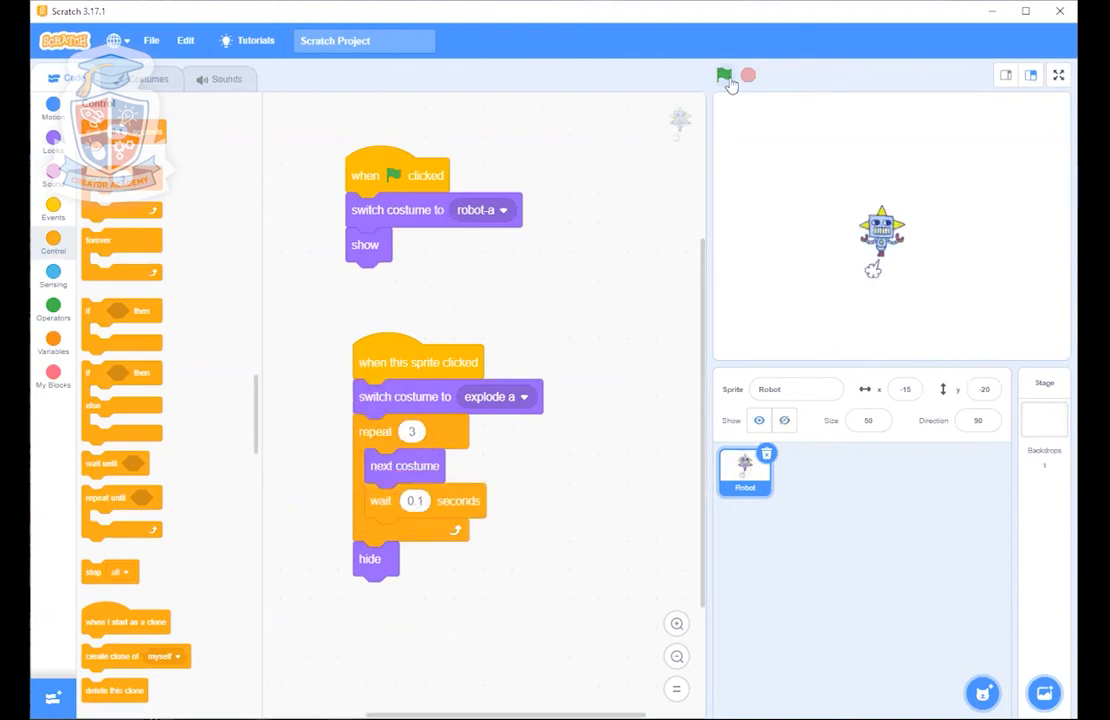
{"action": "left_click", "coordinate": [878, 225]}
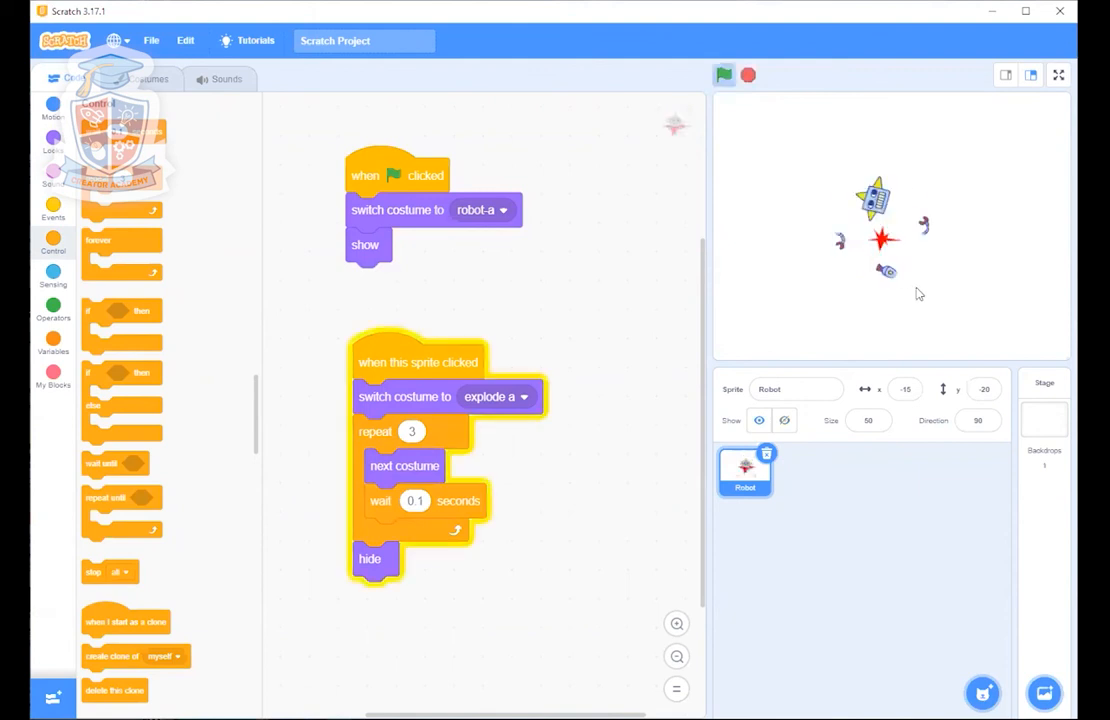
{"action": "left_click", "coordinate": [724, 75]}
{"action": "left_click", "coordinate": [878, 225]}
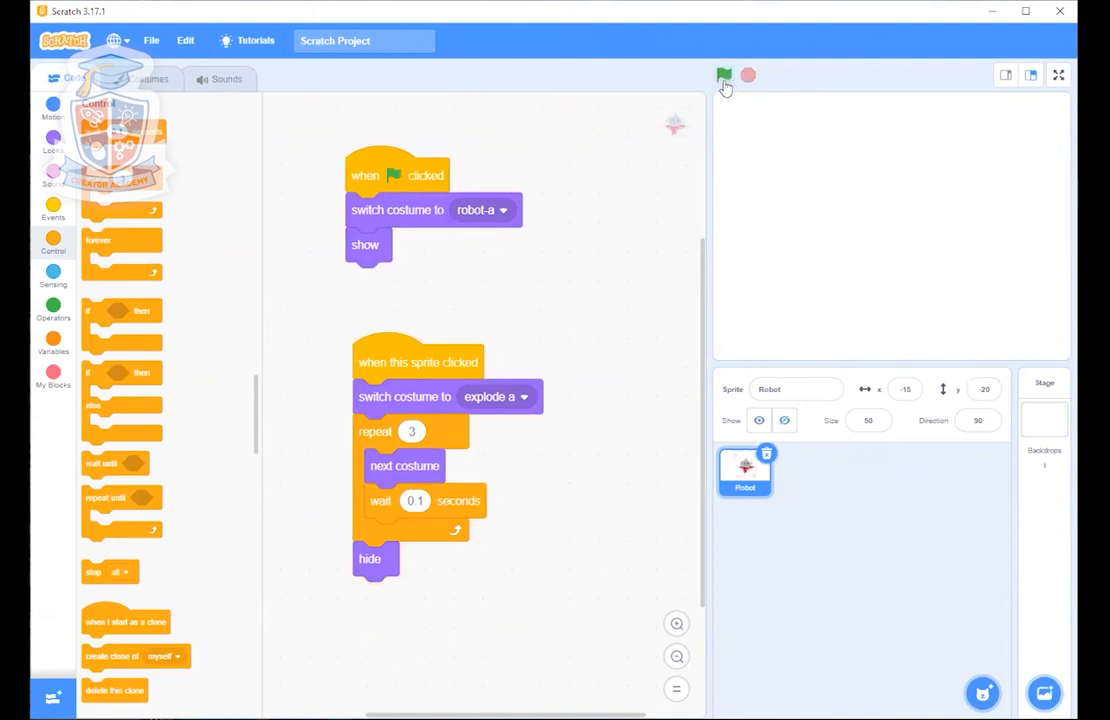
{"action": "left_click", "coordinate": [724, 75]}
{"action": "left_click", "coordinate": [873, 266]}
{"action": "left_click", "coordinate": [724, 75]}
{"action": "left_click", "coordinate": [878, 232]}
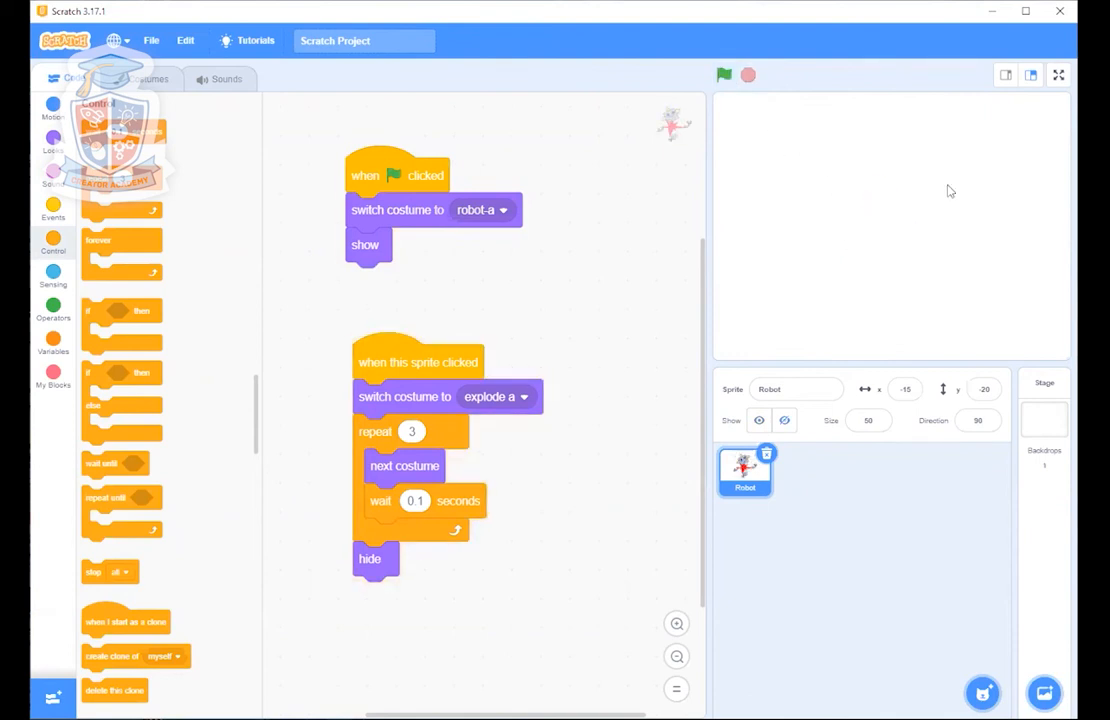
- Switch the stage to full screen and test the robot explosion there
{"action": "left_click", "coordinate": [1059, 77]}
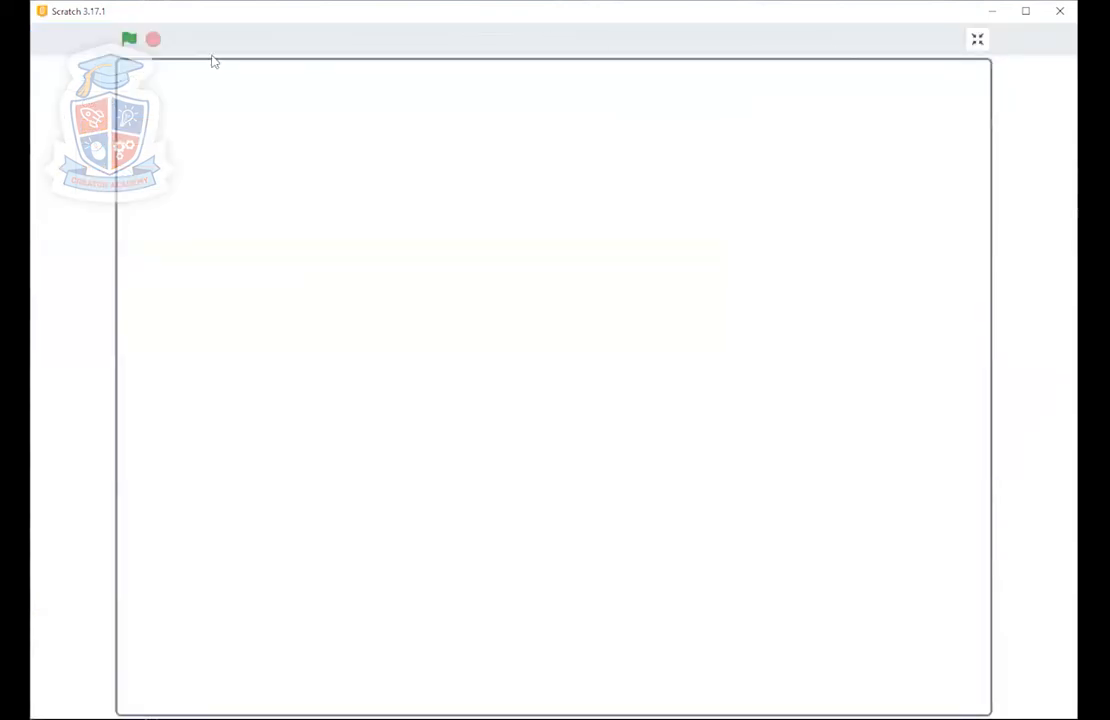
{"action": "left_click", "coordinate": [137, 40]}
{"action": "left_click", "coordinate": [510, 425]}
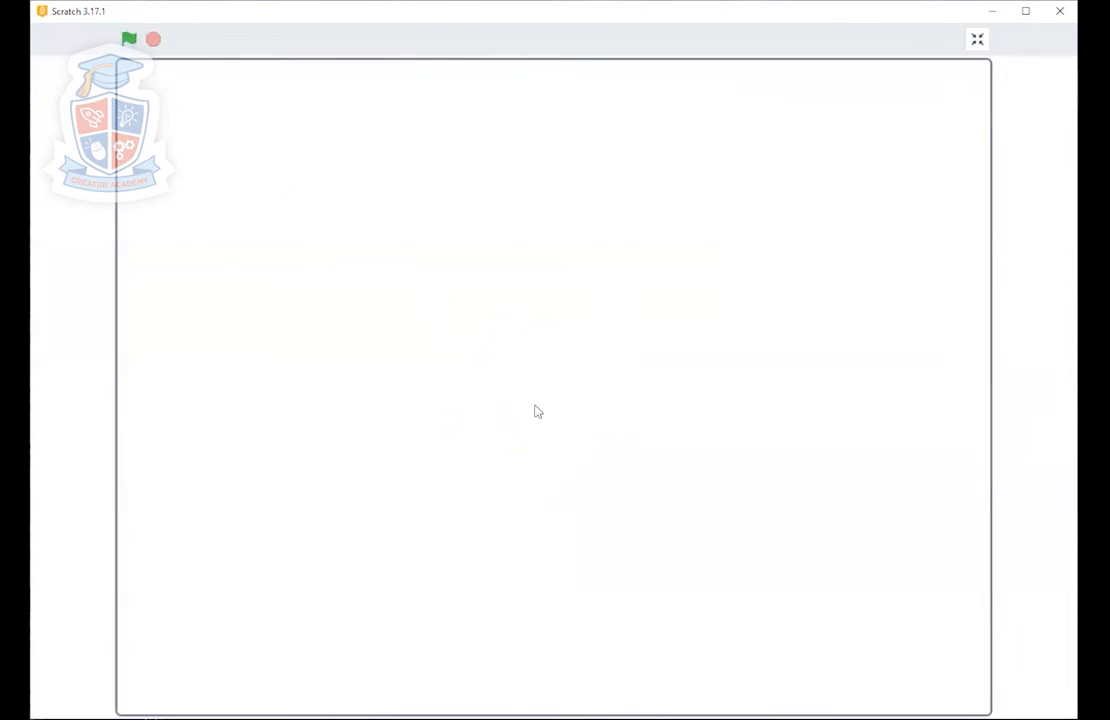